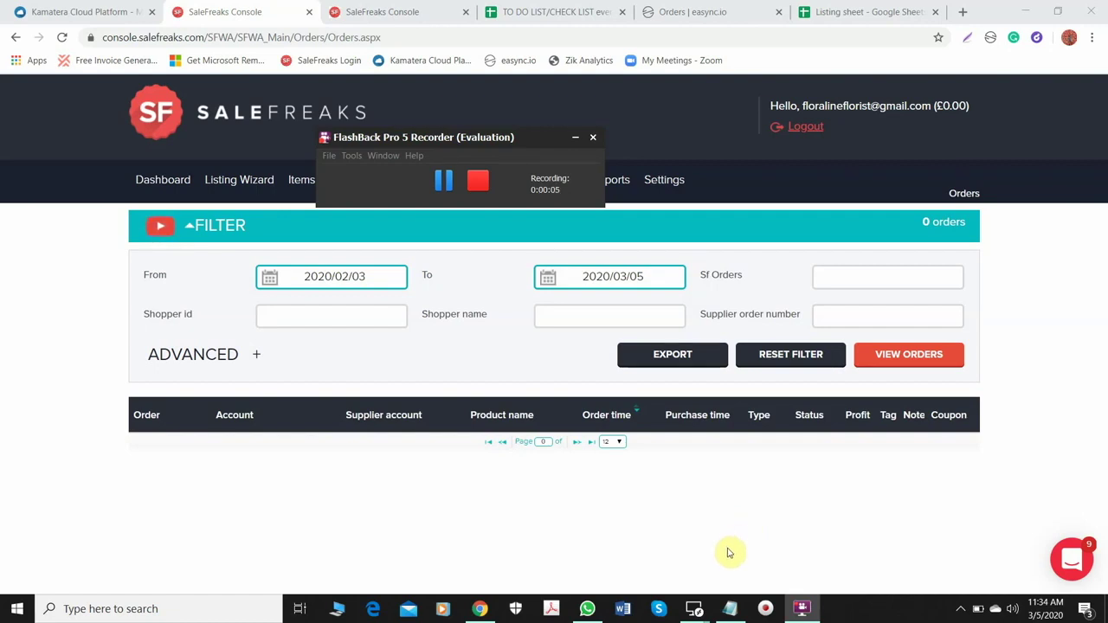
# Switch to the remote desktop session with the eBay seller account and open its Selling overview
pyautogui.moveTo(700, 613)
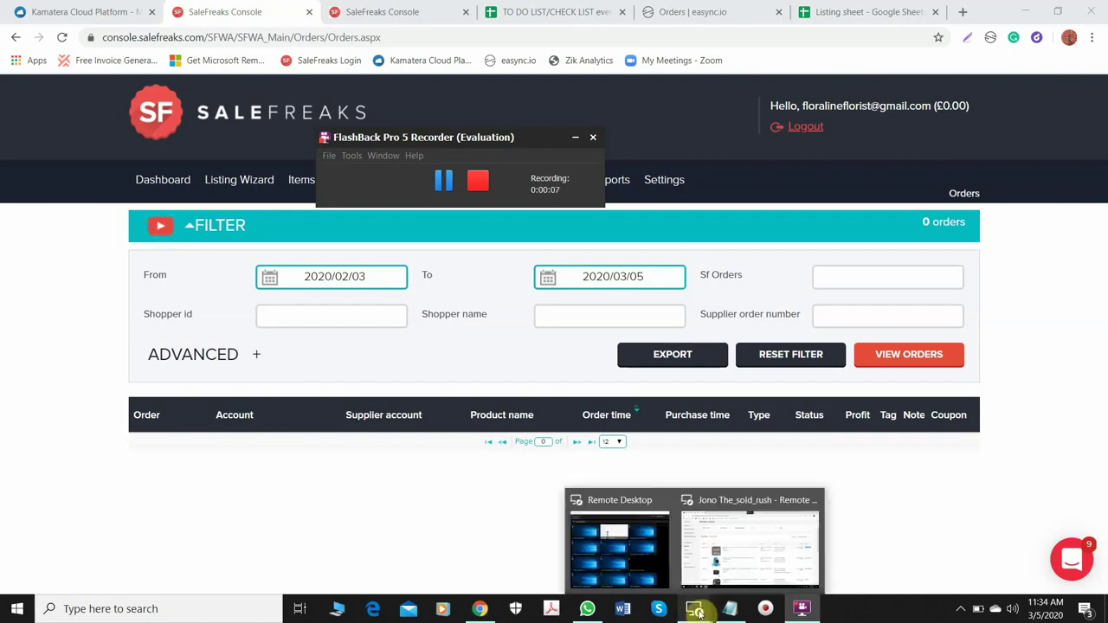
pyautogui.click(745, 554)
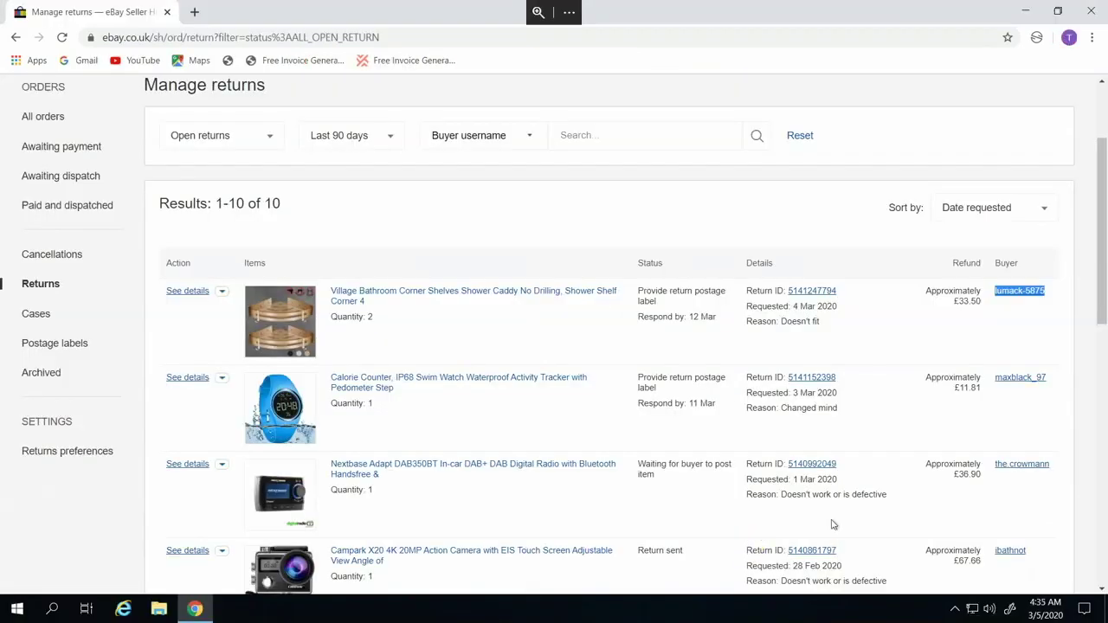
pyautogui.scroll(2, 886, 225)
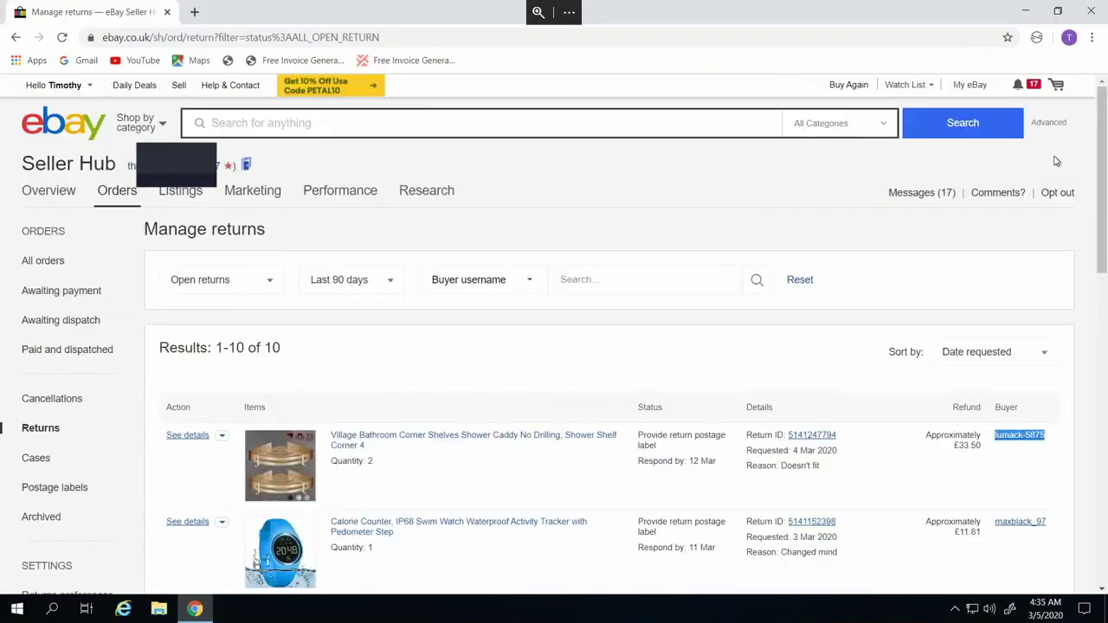
pyautogui.moveTo(964, 93)
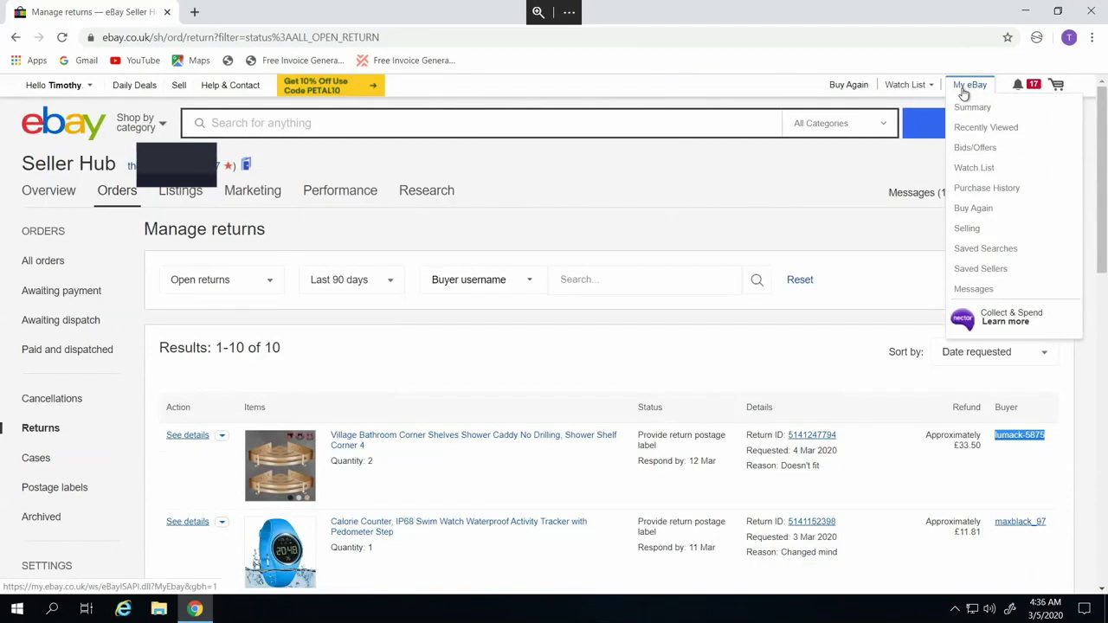
pyautogui.click(966, 231)
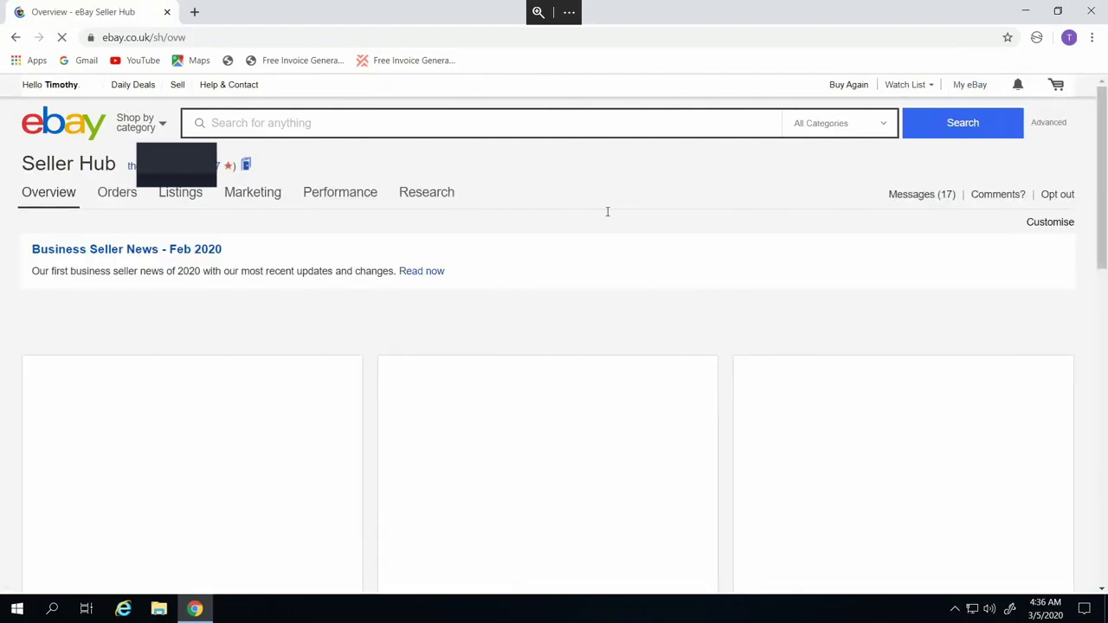
# Open the return requests that need a response from the Seller Hub tasks and review the open returns
pyautogui.scroll(-2, 684, 269)
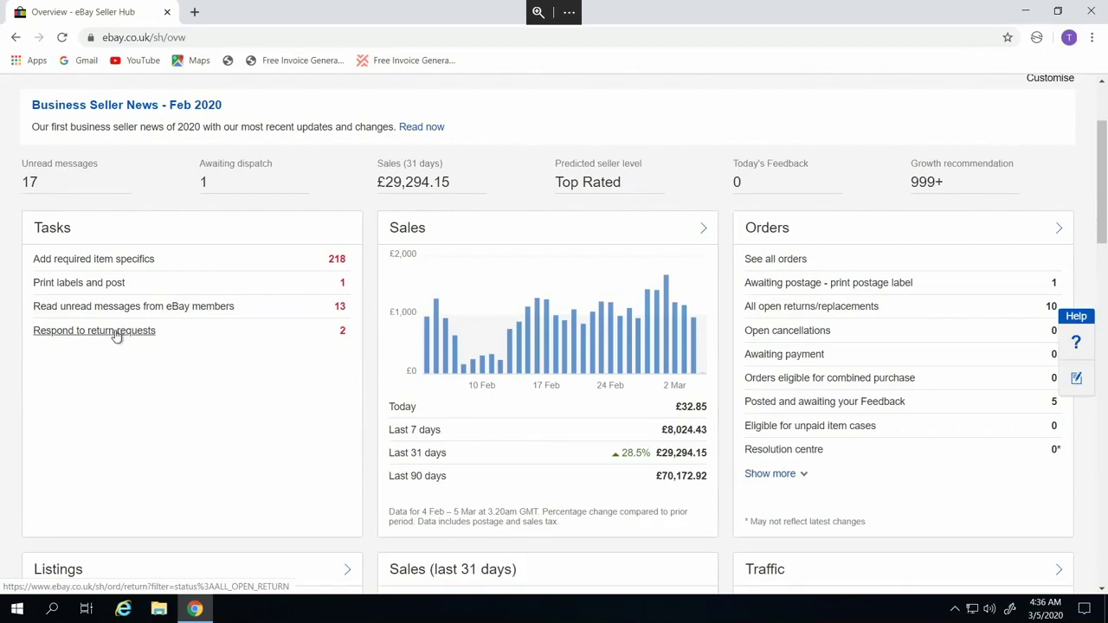
pyautogui.click(117, 332)
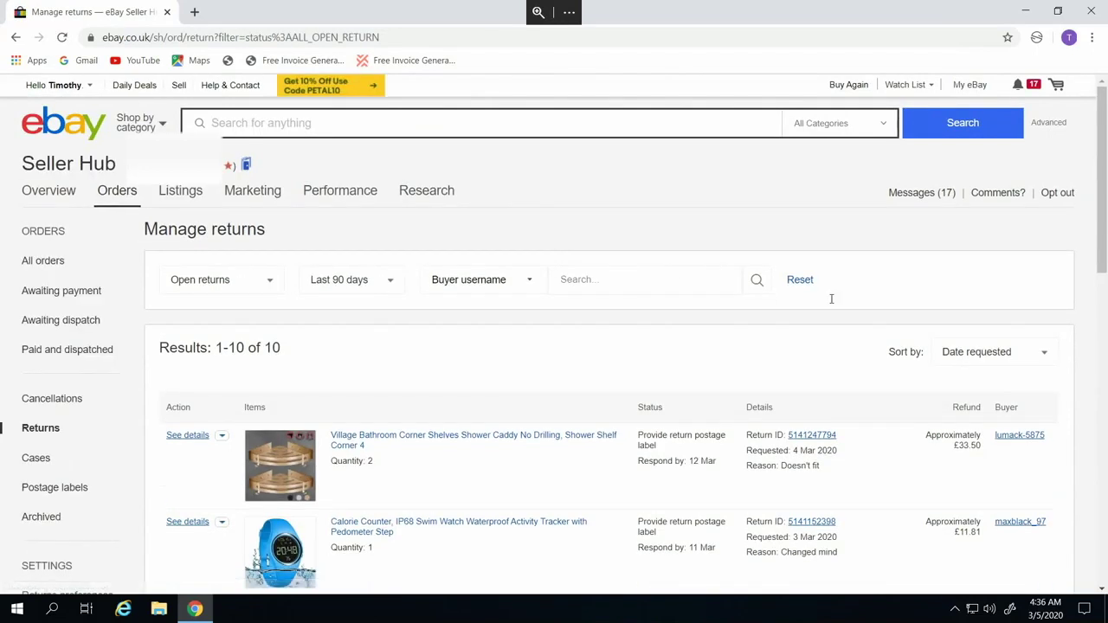
pyautogui.scroll(-2, 846, 306)
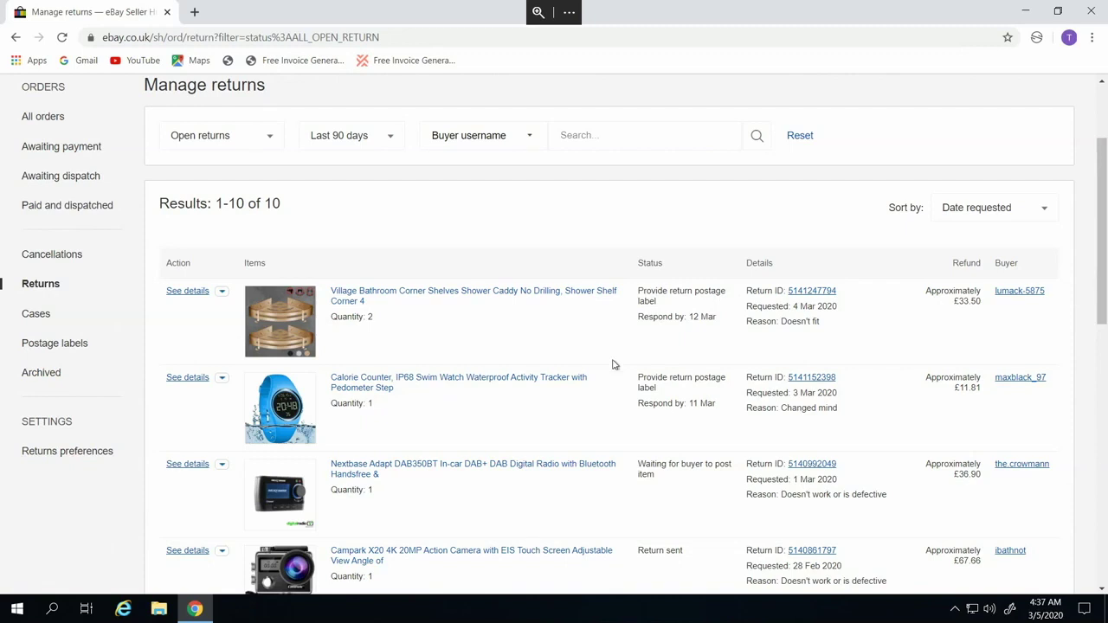
pyautogui.scroll(-2, 613, 363)
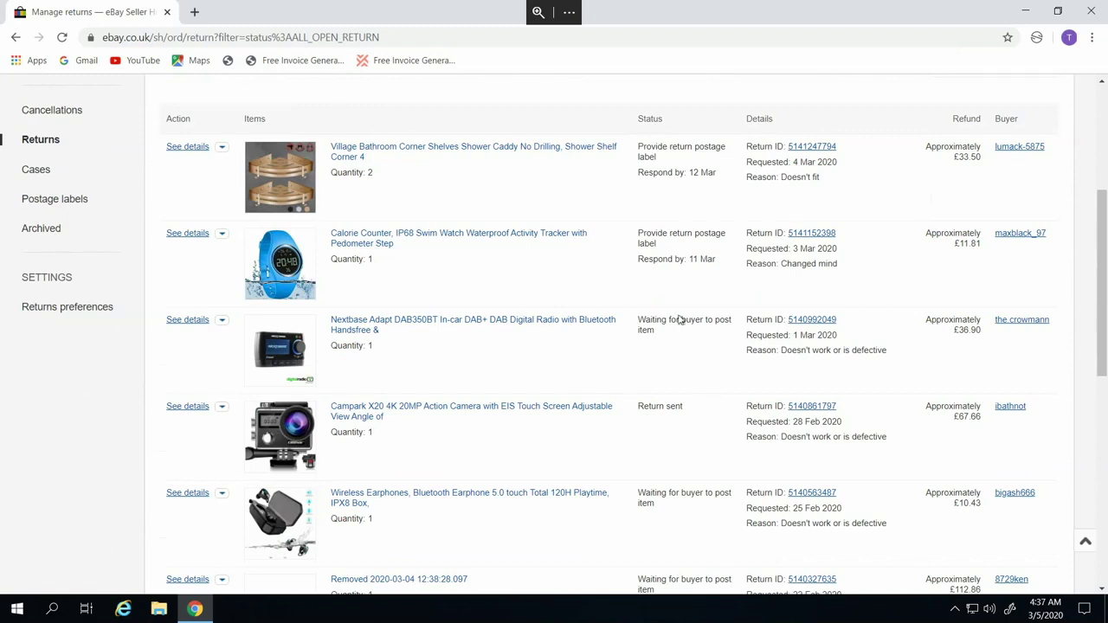
pyautogui.scroll(2, 681, 357)
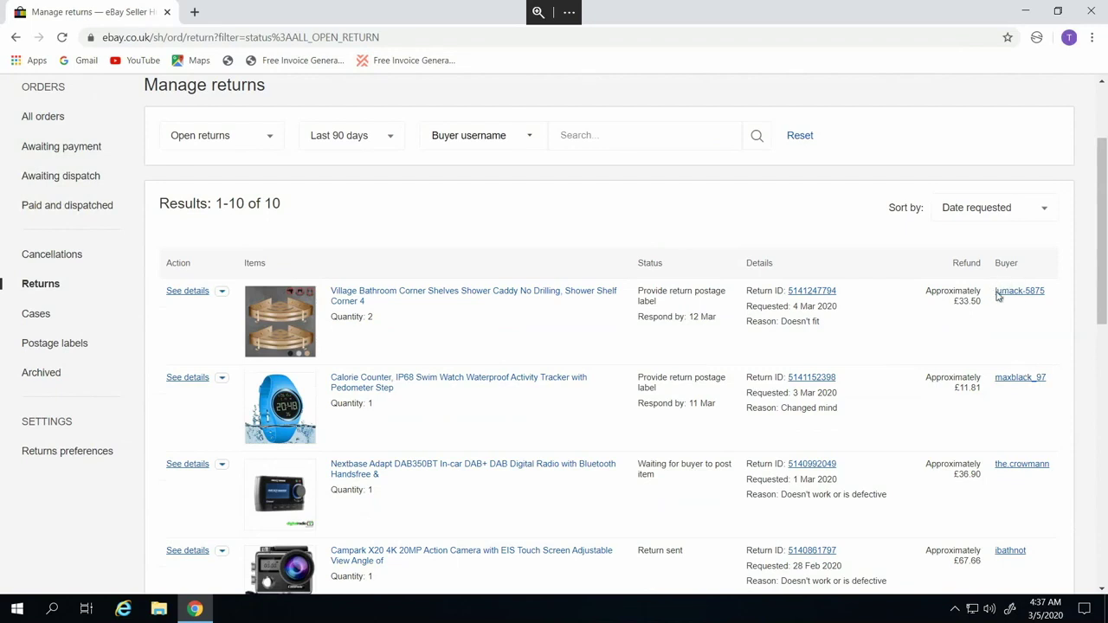
# Copy the buyer's username from the Village Bathroom Corner Shelves return
pyautogui.moveTo(996, 295); pyautogui.dragTo(1060, 292)
pyautogui.rightClick(1060, 293)
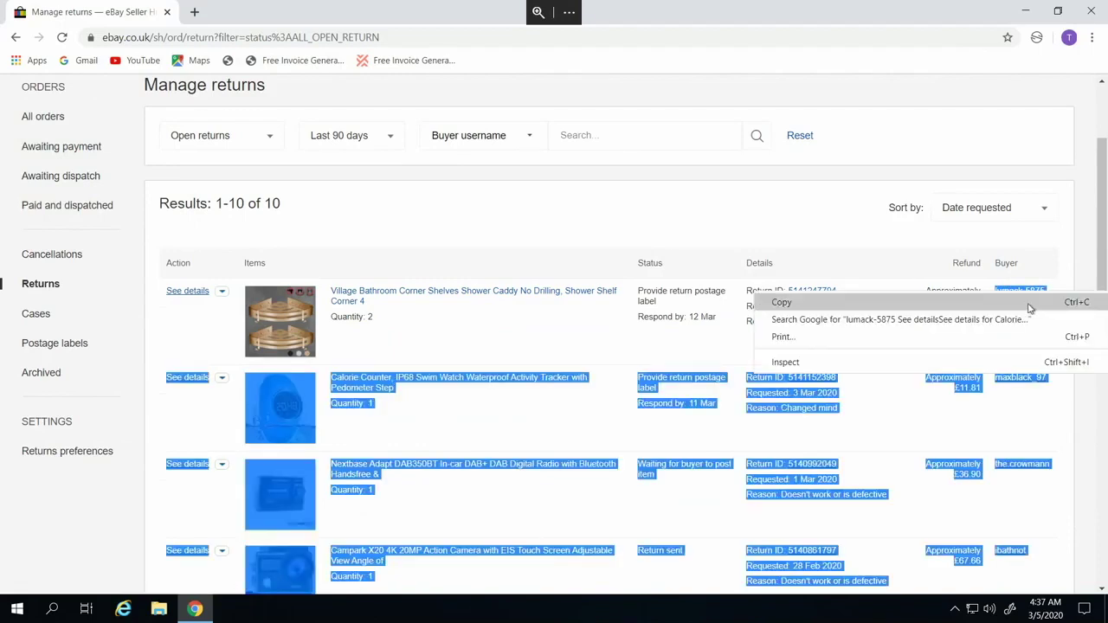
pyautogui.click(1030, 305)
pyautogui.click(1050, 305)
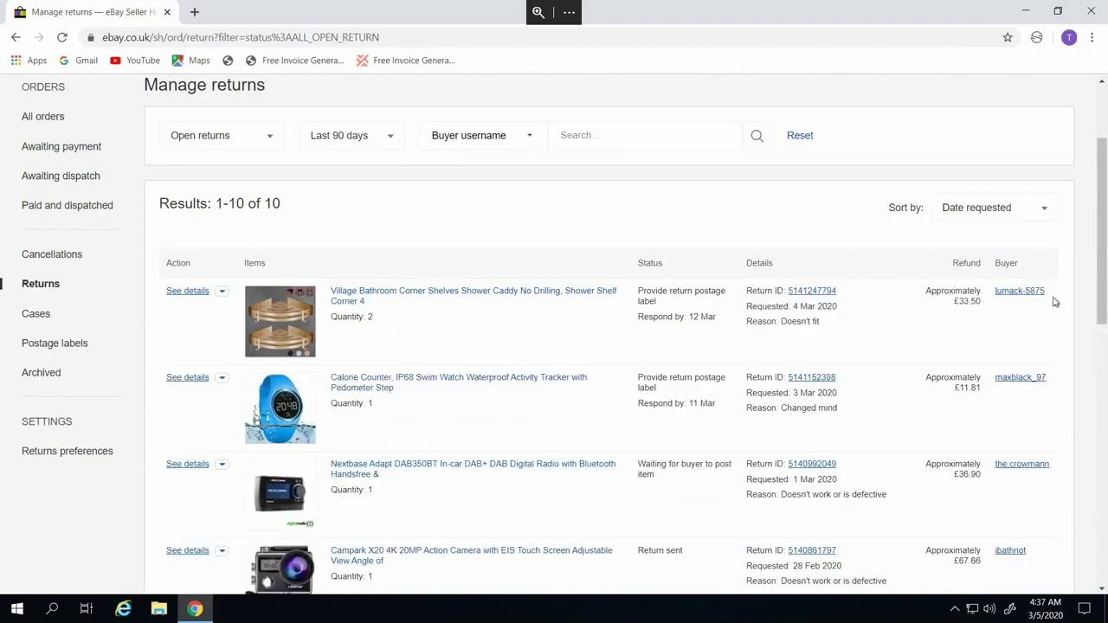
pyautogui.moveTo(1055, 299); pyautogui.dragTo(995, 297)
# Switch to the SaleFreaks console, filter the orders by the copied shopper ID and open the buyer's order details
pyautogui.click(482, 611)
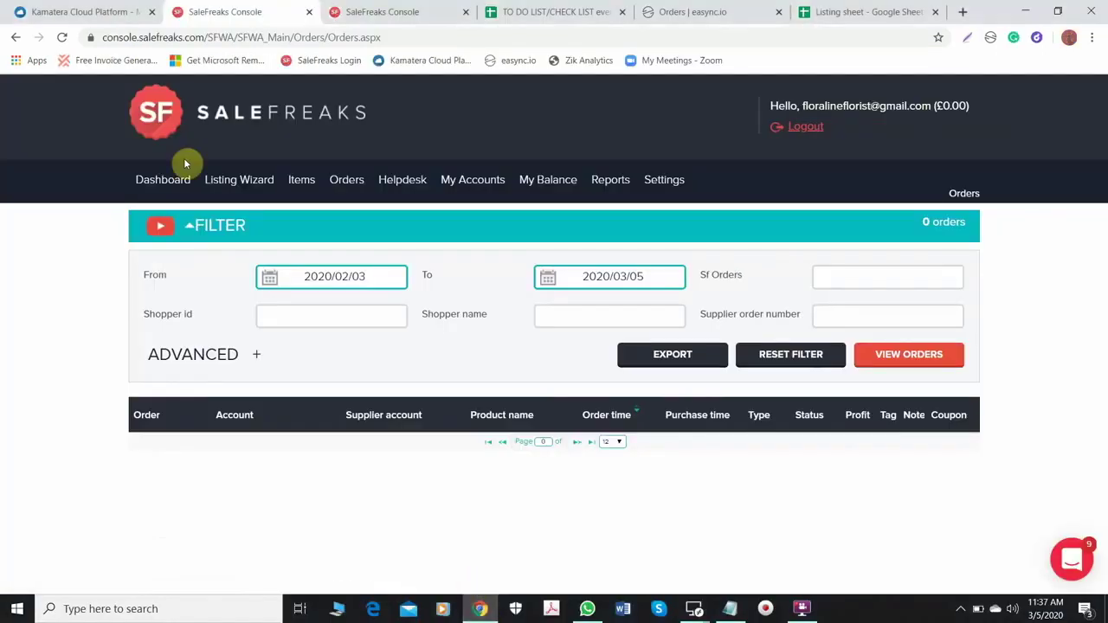
pyautogui.moveTo(343, 180)
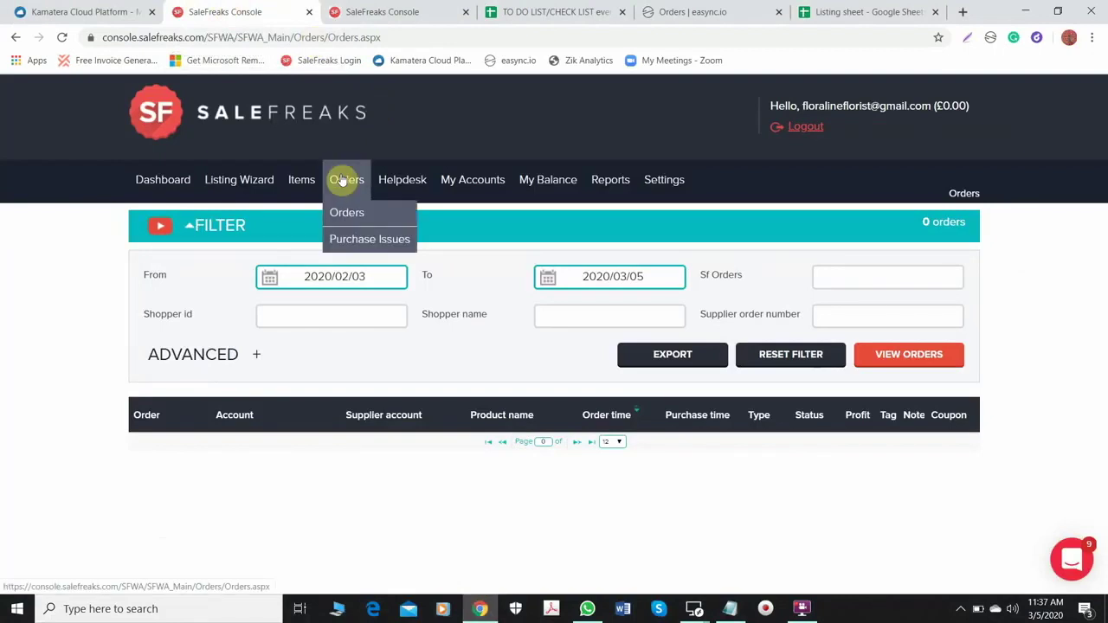
pyautogui.click(343, 180)
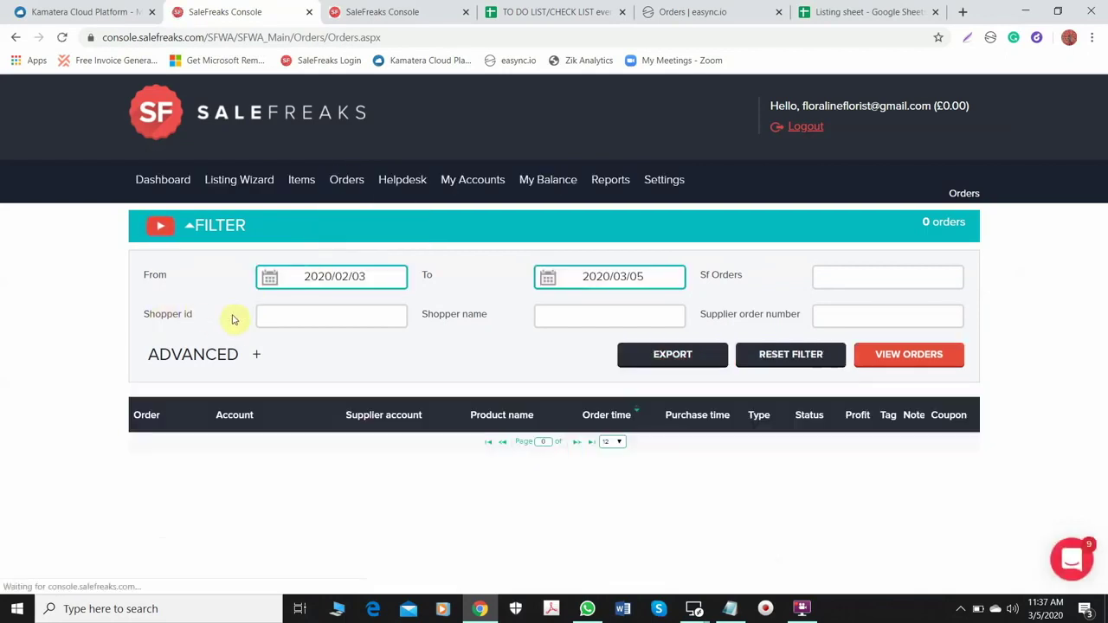
pyautogui.click(296, 317)
pyautogui.hotkey('ctrl', 'v')
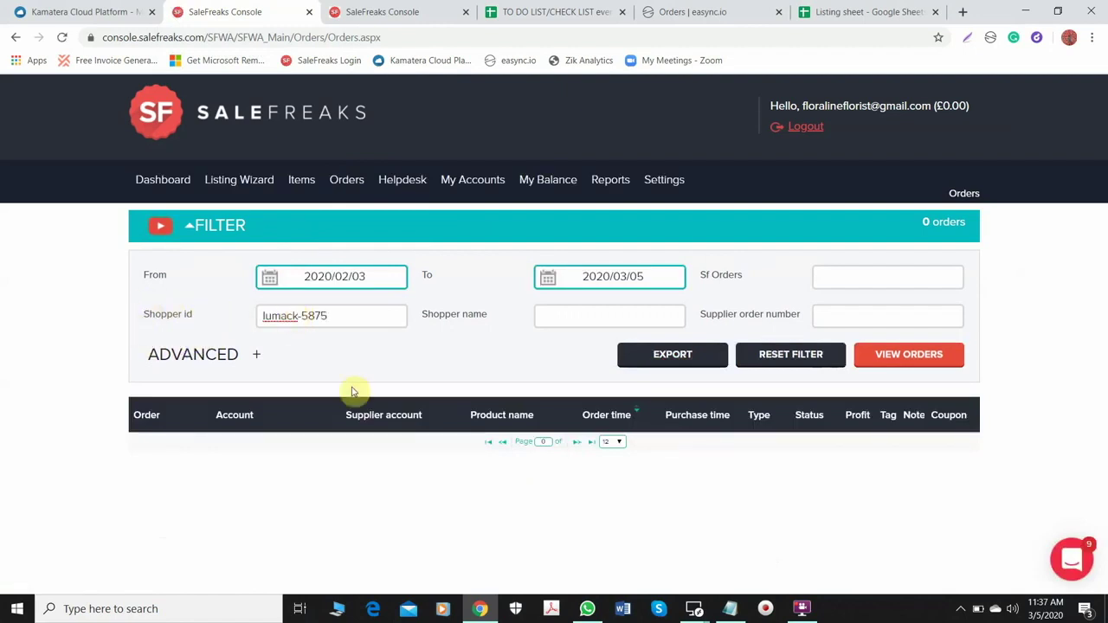
pyautogui.click(918, 362)
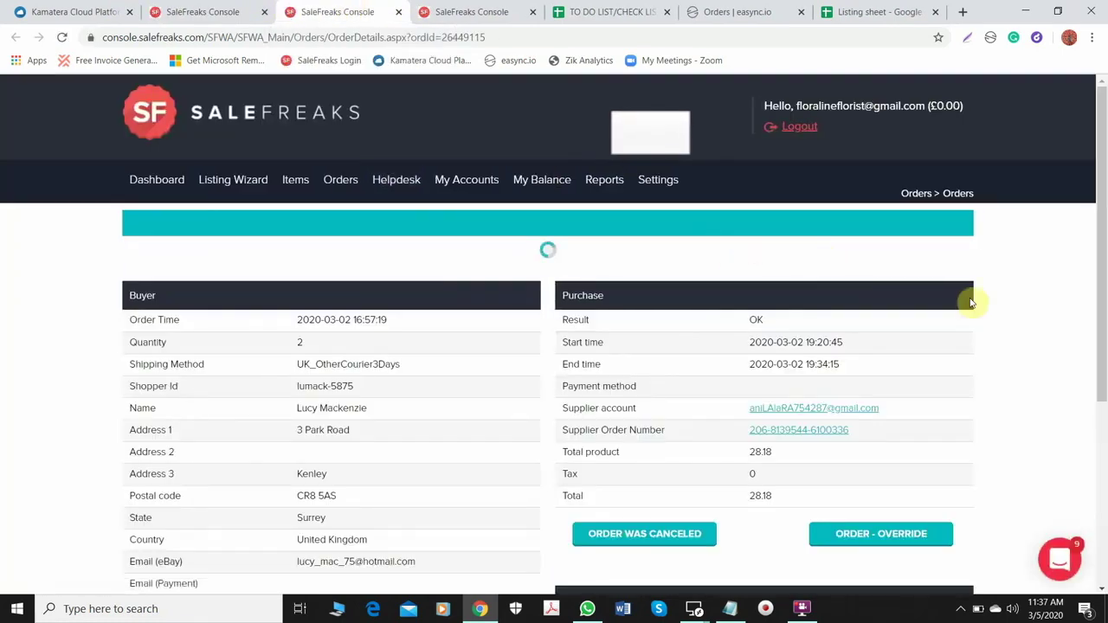
# Examine the order's buyer and purchase details for the supplier account and supplier order number
pyautogui.scroll(-2, 998, 319)
pyautogui.scroll(-3, 819, 297)
pyautogui.scroll(-2, 1051, 329)
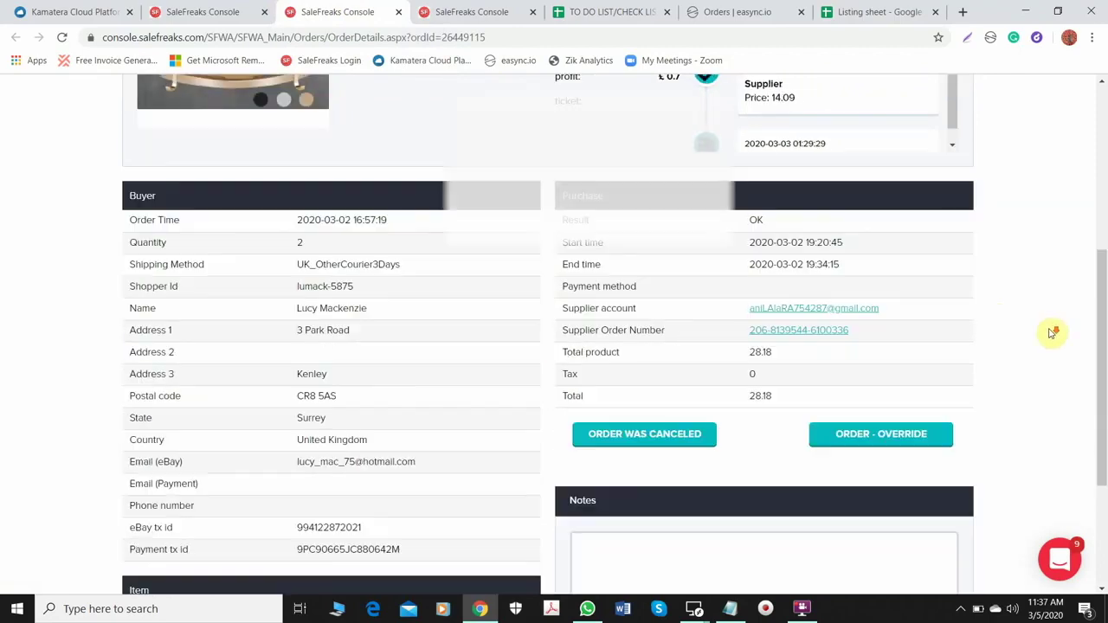
pyautogui.scroll(2, 1051, 334)
pyautogui.scroll(2, 638, 277)
pyautogui.scroll(-4, 425, 230)
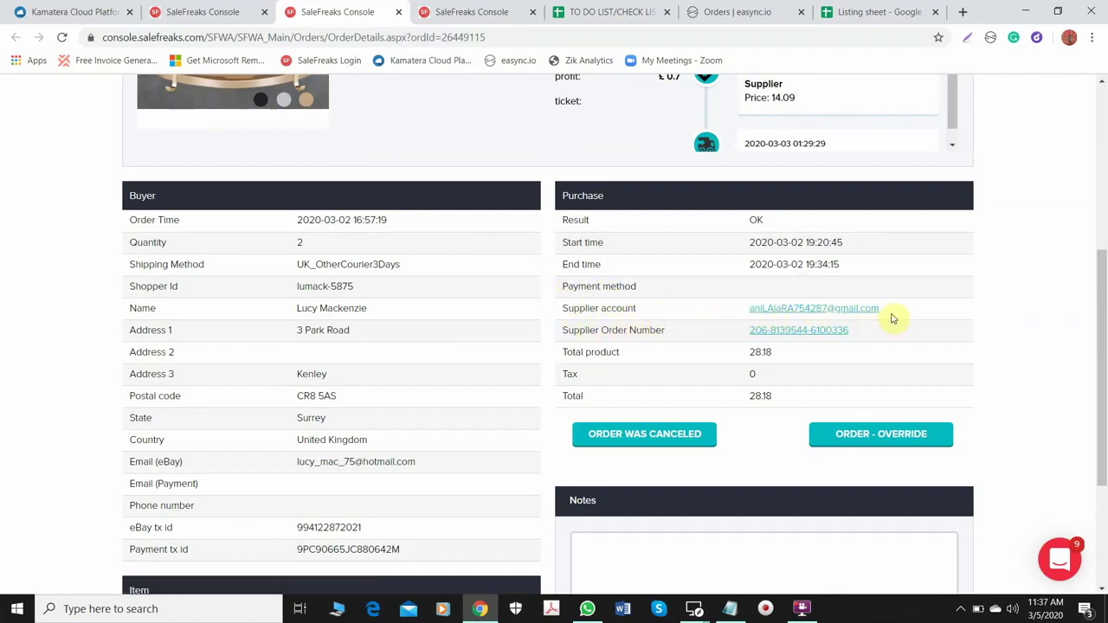
pyautogui.scroll(1, 893, 319)
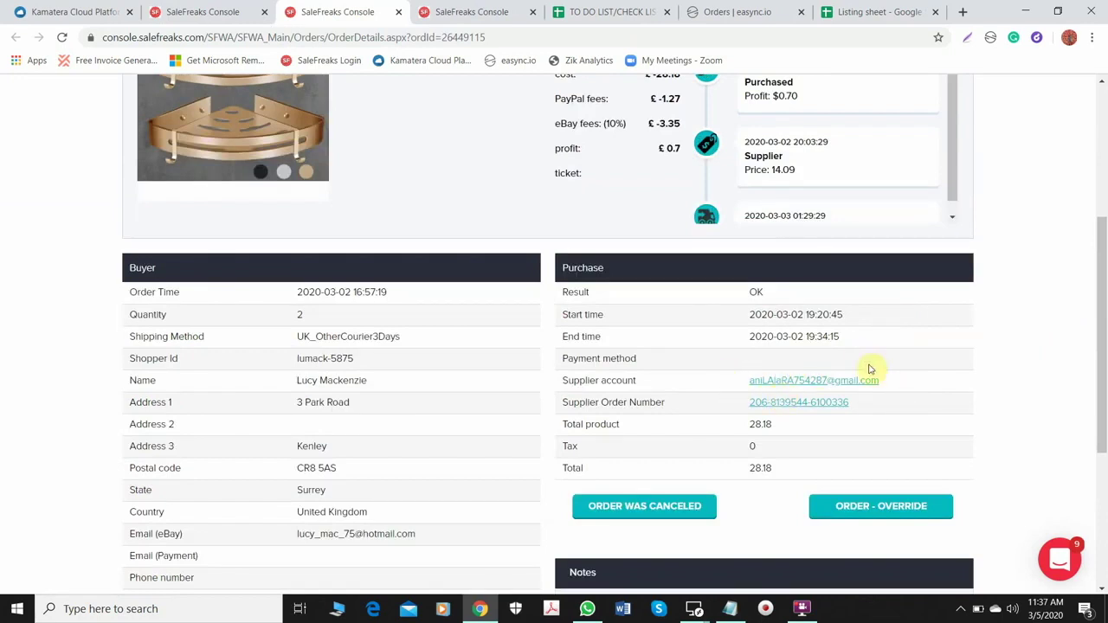
# Open the My Accounts page in the duplicate order tab and bring up the list of Amazon accounts
pyautogui.click(459, 13)
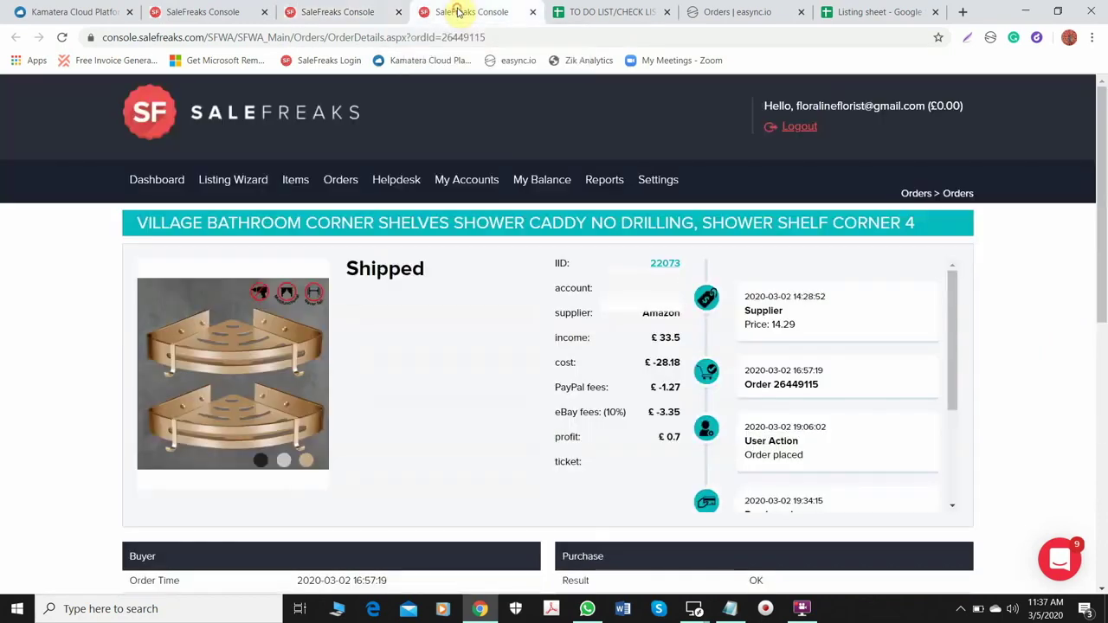
pyautogui.click(472, 192)
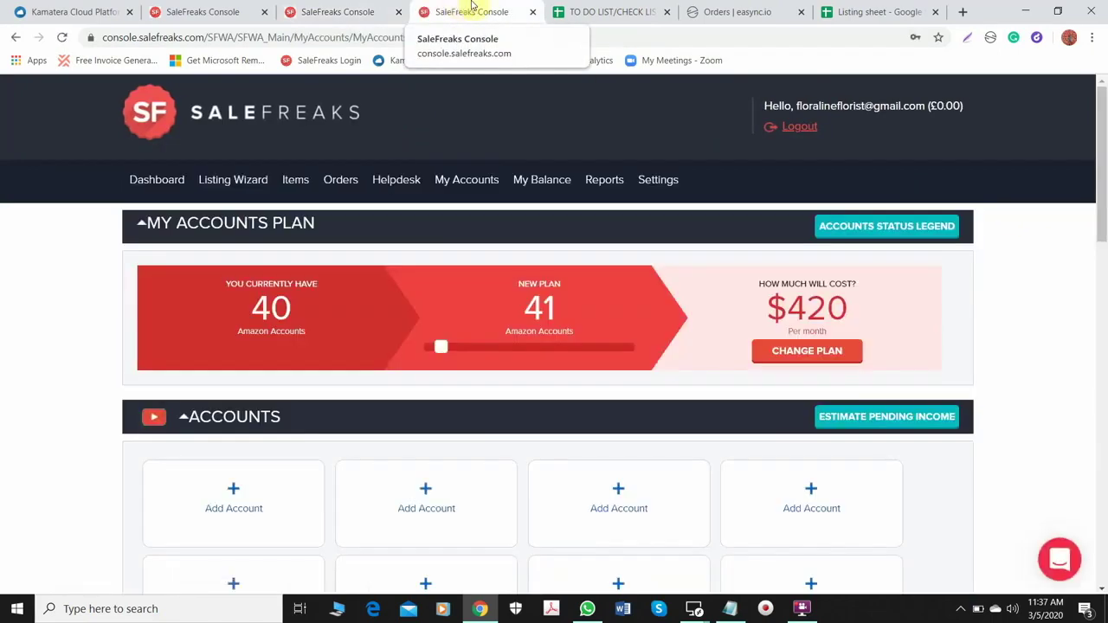
pyautogui.scroll(-1, 774, 364)
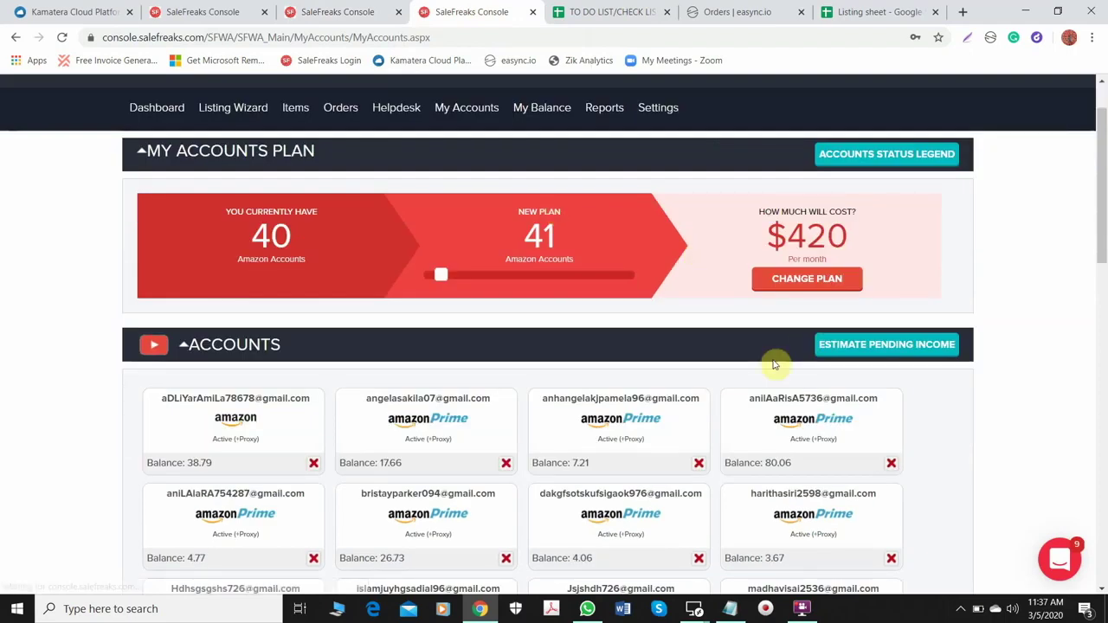
# Match the order's supplier account in the accounts list, open it through SafeAccess and place that tab beside the order tab
pyautogui.click(322, 11)
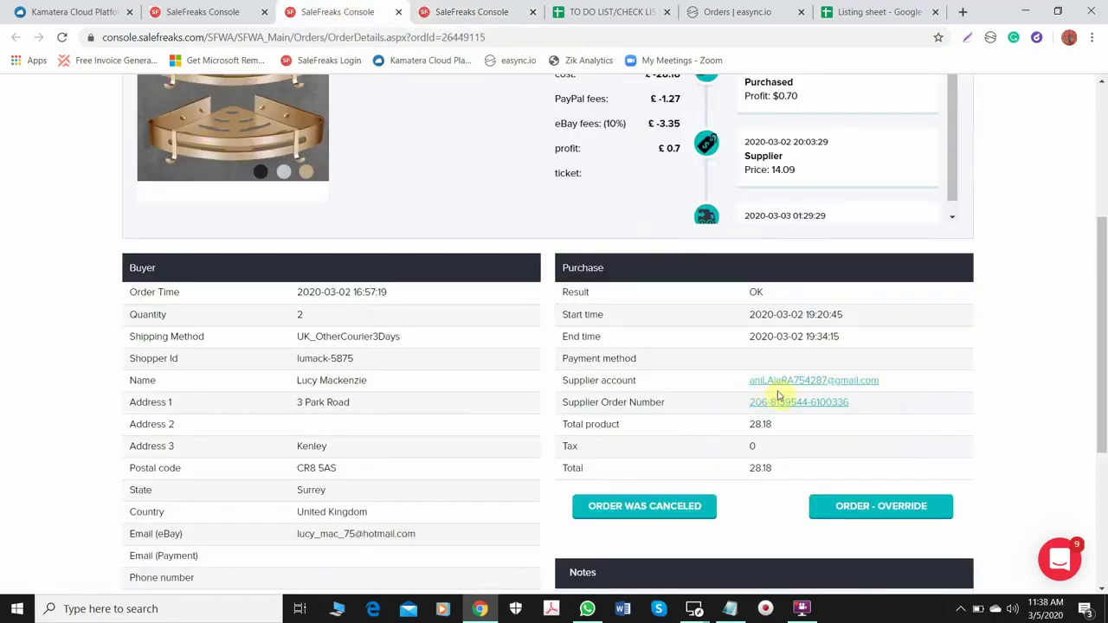
pyautogui.click(454, 12)
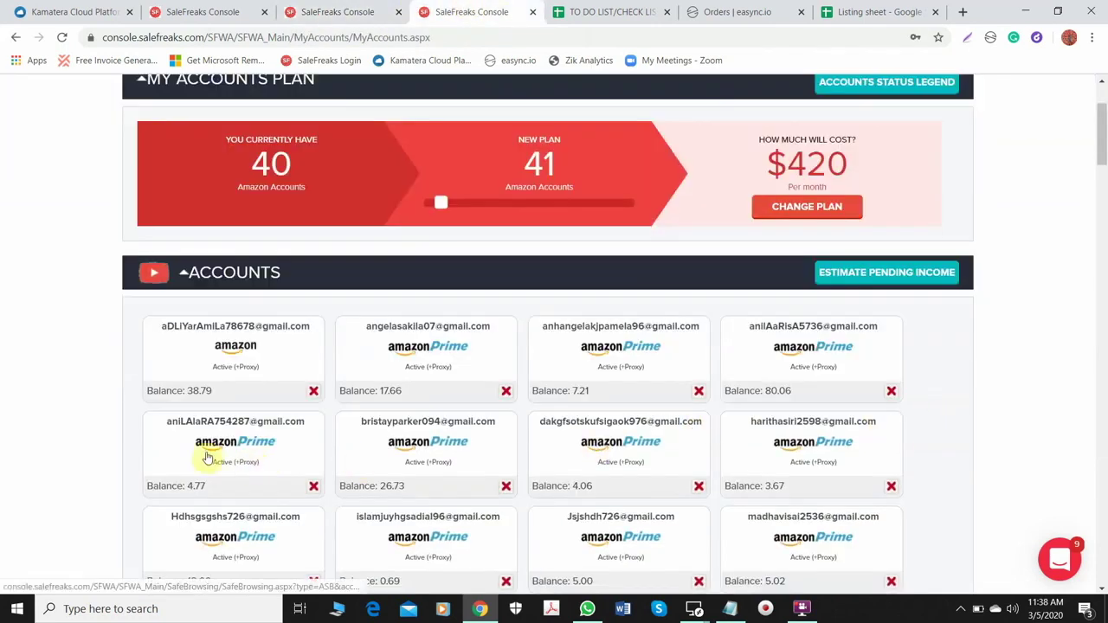
pyautogui.hotkey('ctrl', 'shift', 'Tab')
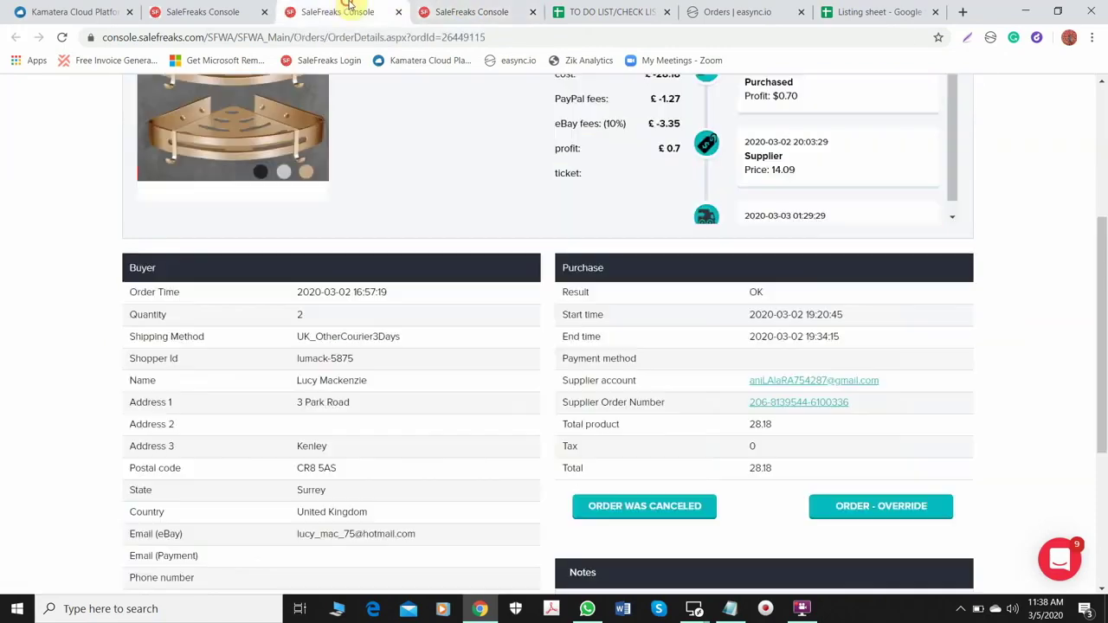
pyautogui.click(481, 15)
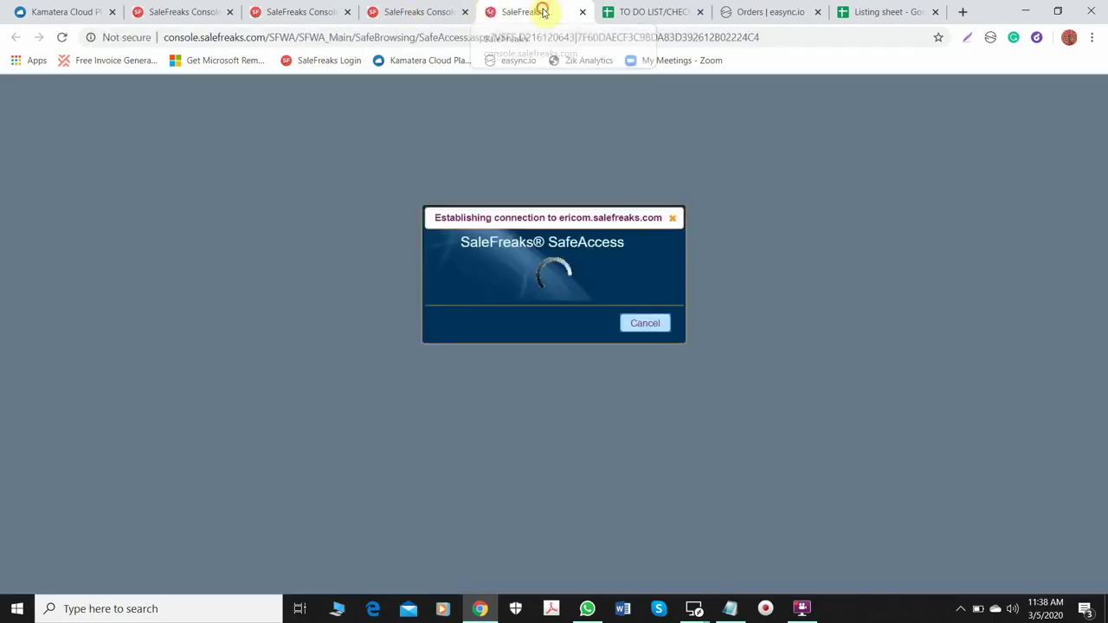
pyautogui.moveTo(546, 10); pyautogui.dragTo(460, 16)
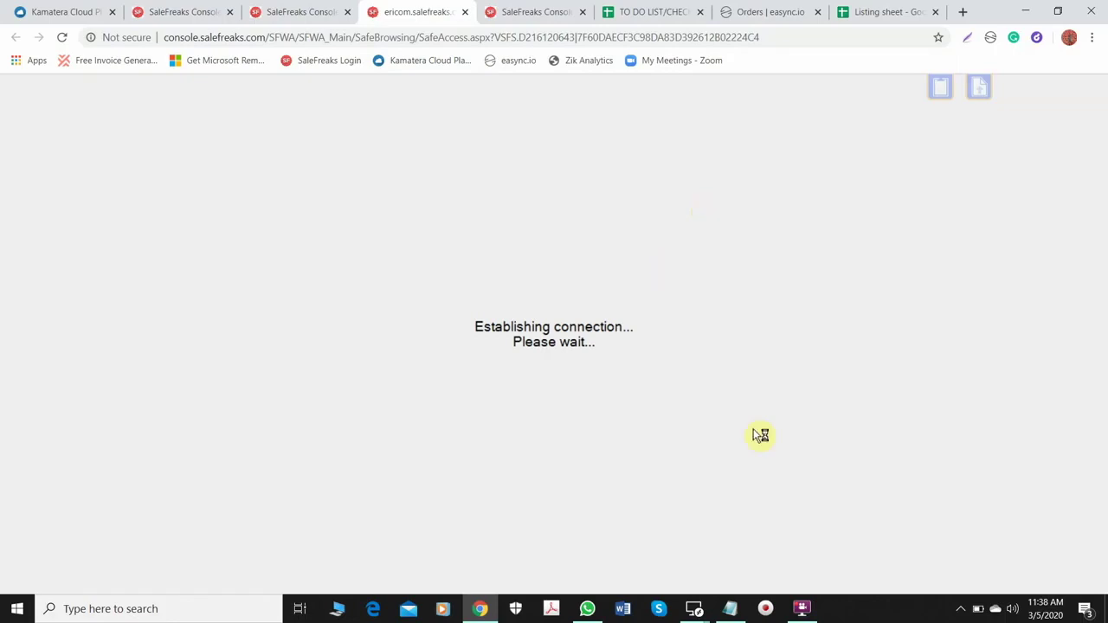
pyautogui.moveTo(803, 613)
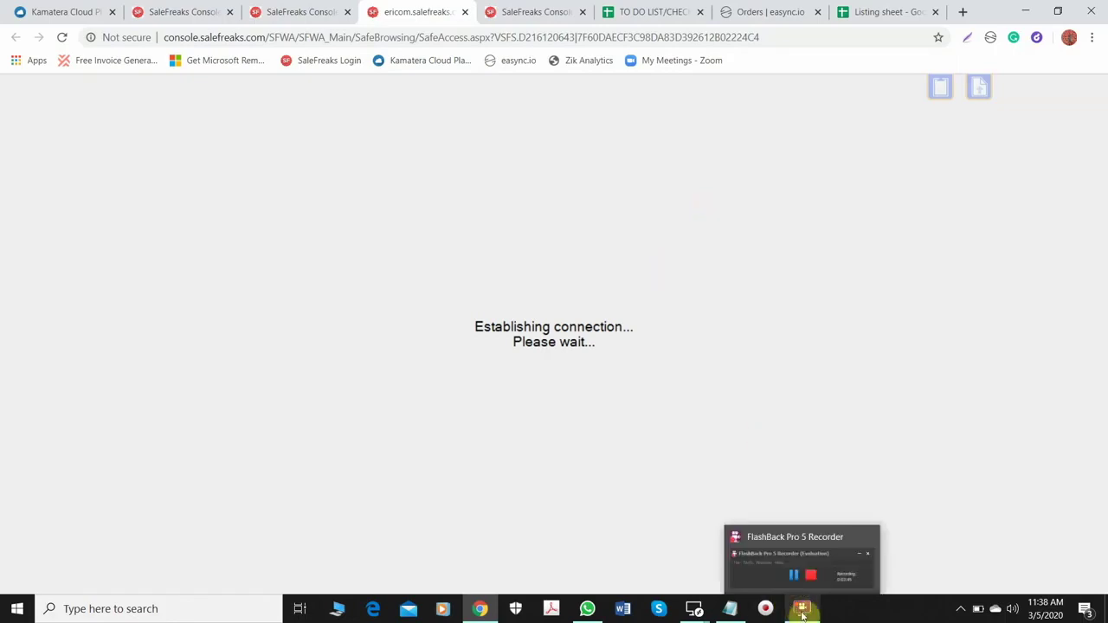
pyautogui.click(803, 611)
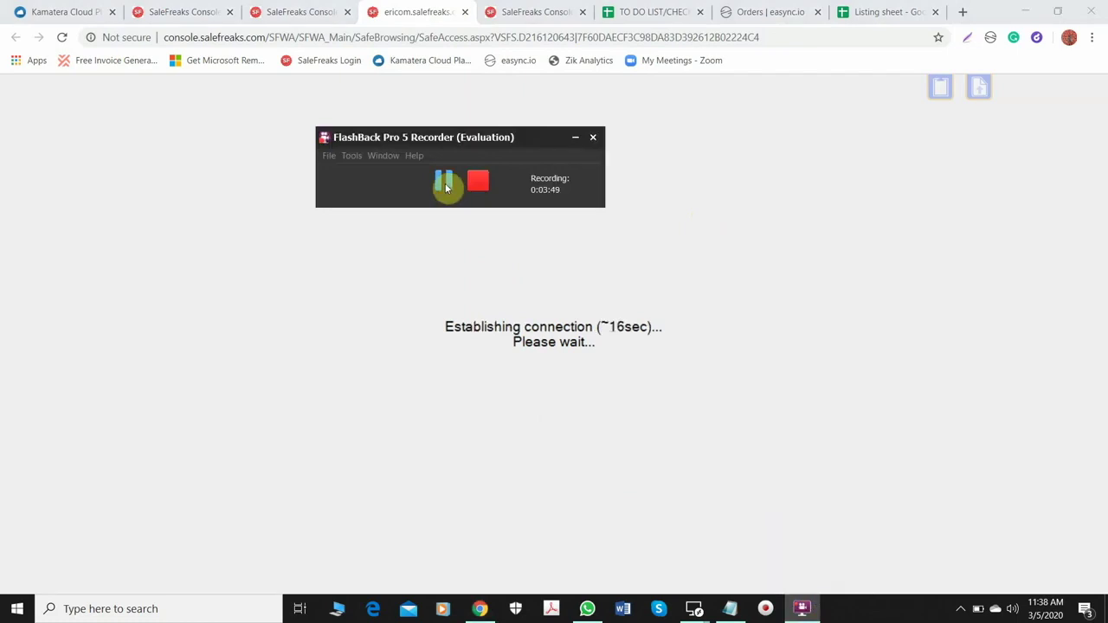
pyautogui.click(445, 183)
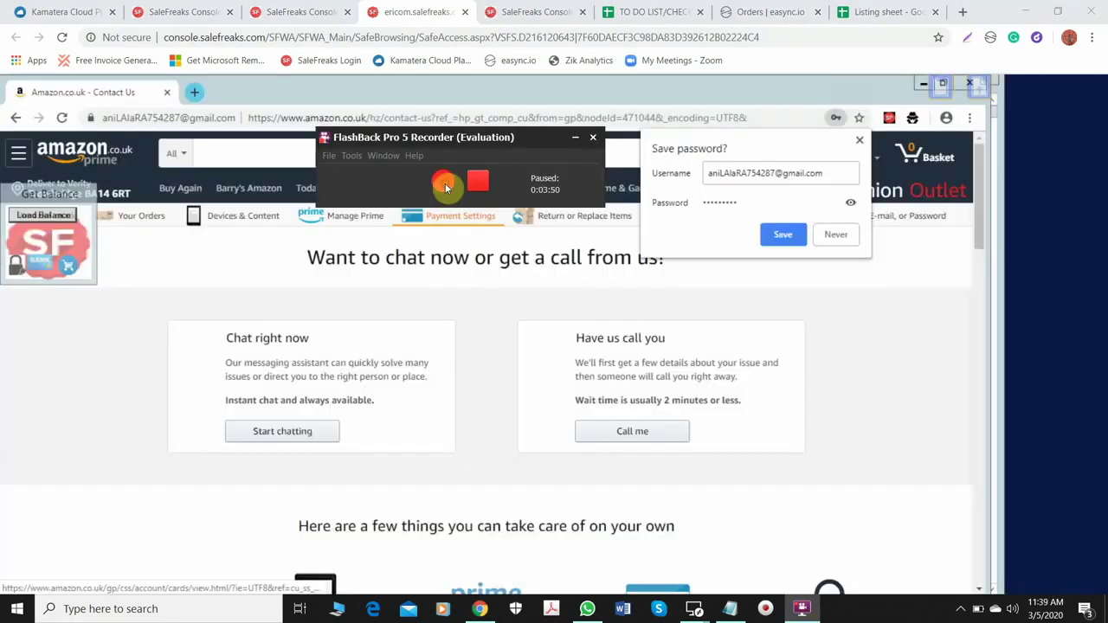
pyautogui.click(575, 142)
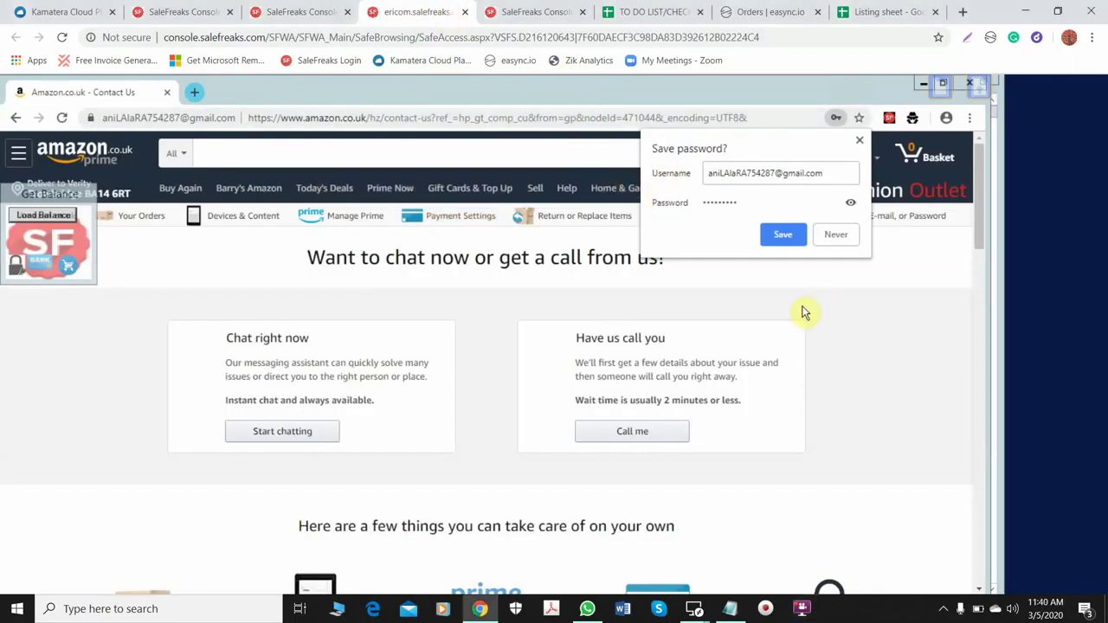
# Dismiss the save-password prompt, open the Amazon account's Returns & Orders page and go back to the SaleFreaks order details
pyautogui.click(1008, 248)
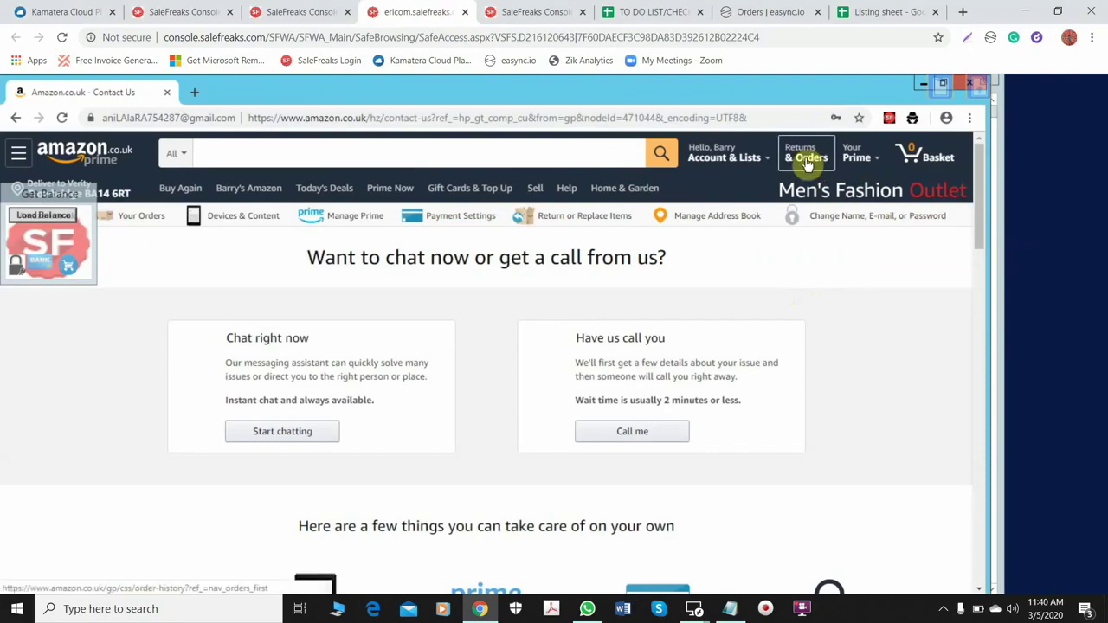
pyautogui.click(806, 160)
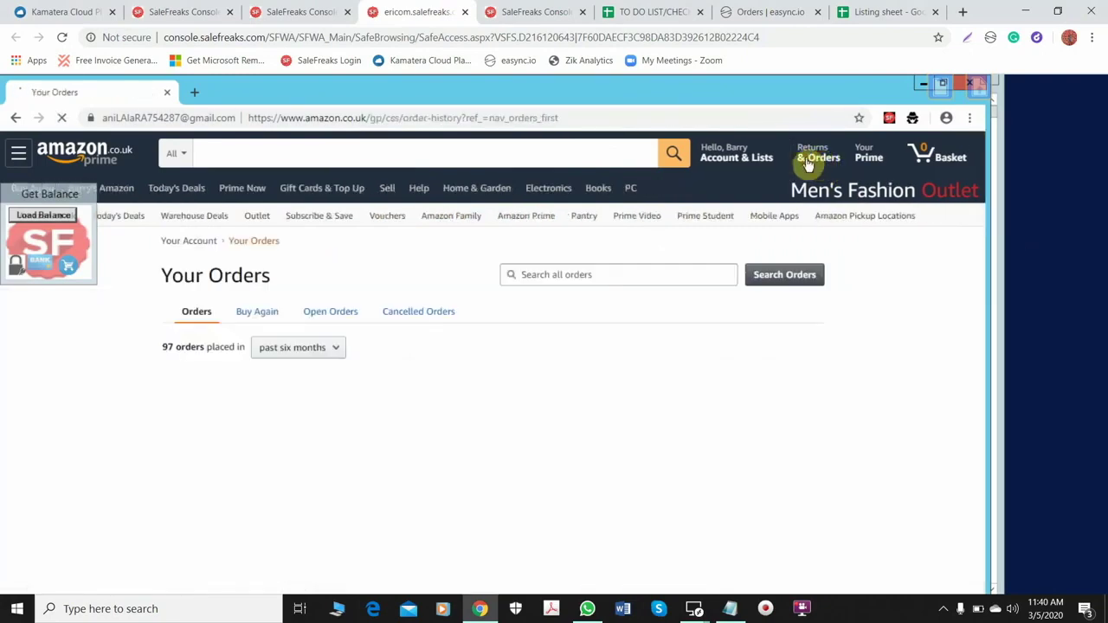
pyautogui.click(312, 11)
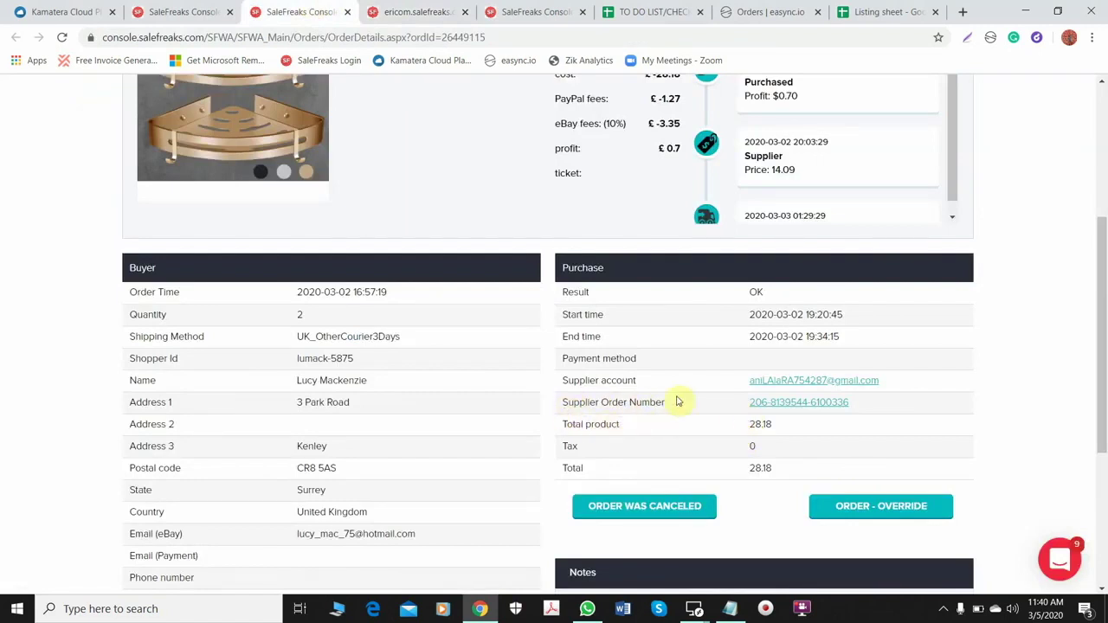
# Copy the supplier order number from the SaleFreaks order details and place it on the Amazon session's remote clipboard
pyautogui.moveTo(735, 410); pyautogui.dragTo(861, 408)
pyautogui.rightClick(857, 408)
pyautogui.click(867, 418)
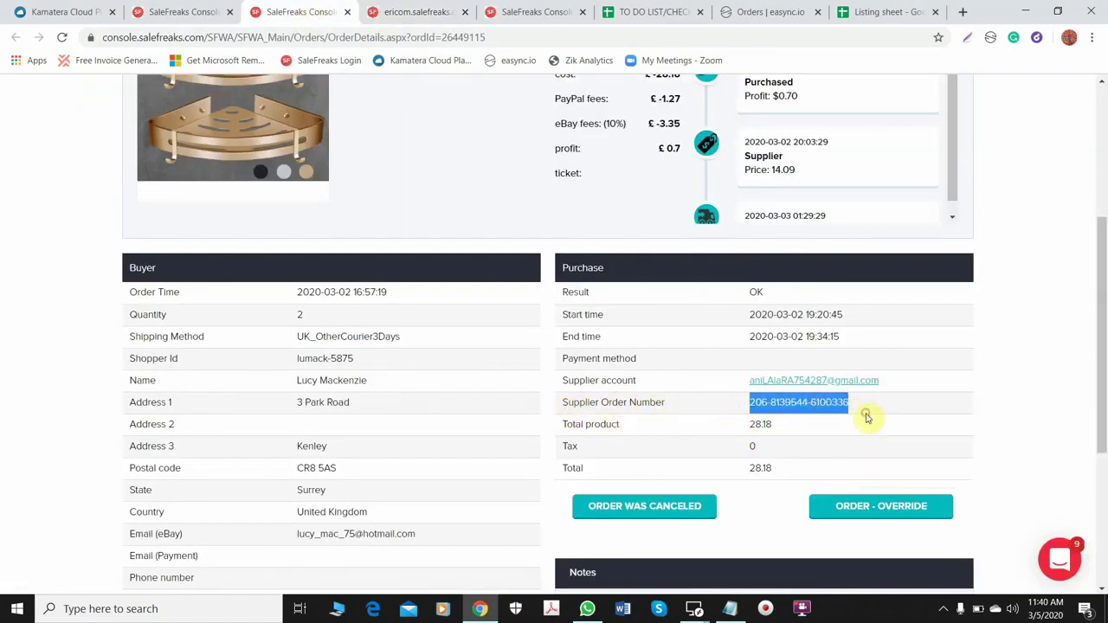
pyautogui.click(398, 9)
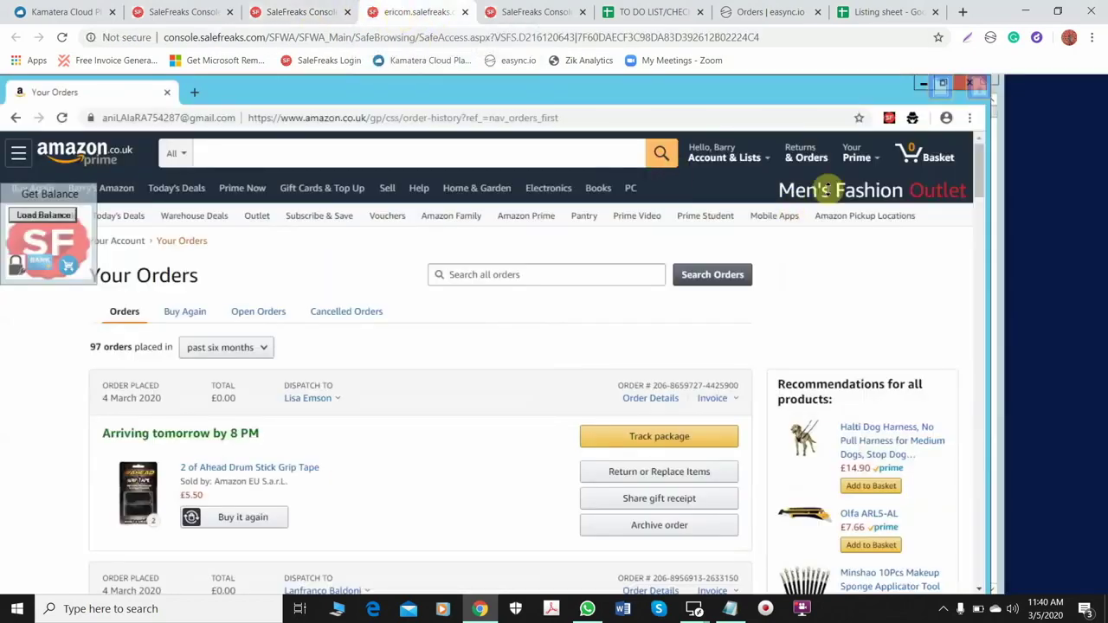
pyautogui.click(940, 90)
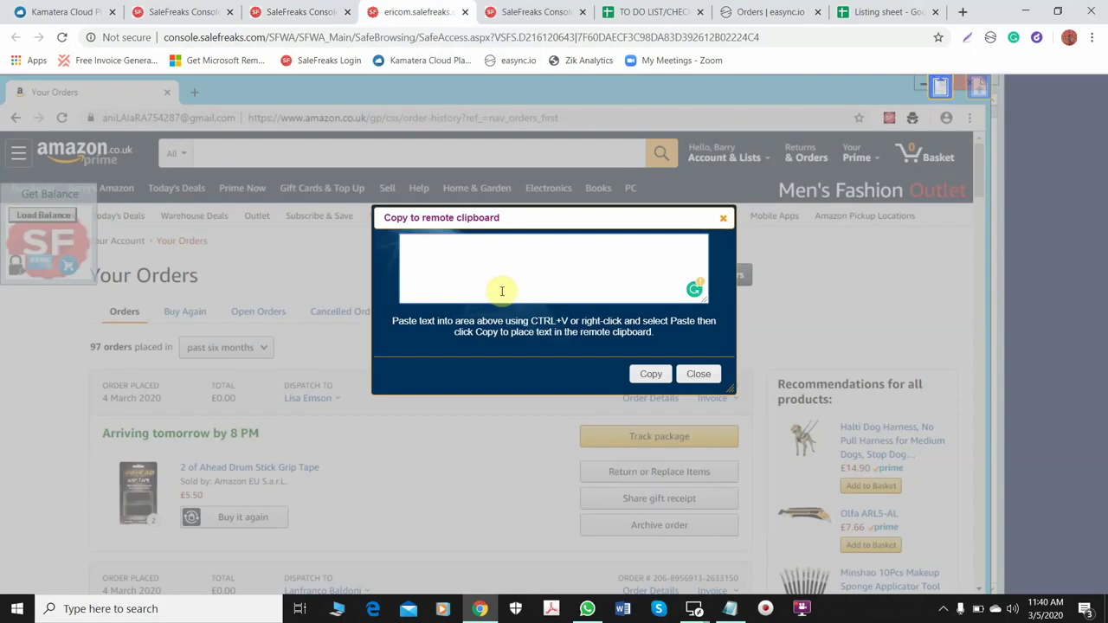
pyautogui.hotkey('ctrl', 'v')
pyautogui.click(650, 374)
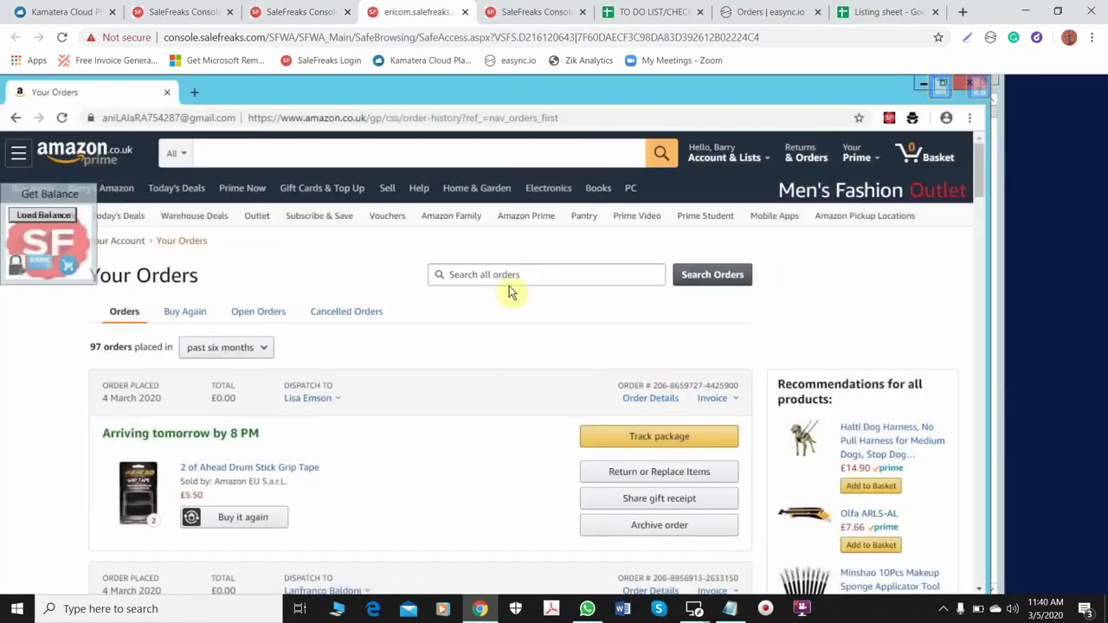
# Search the Amazon orders for the copied supplier order number and compare the matching item with the SaleFreaks order
pyautogui.click(530, 277)
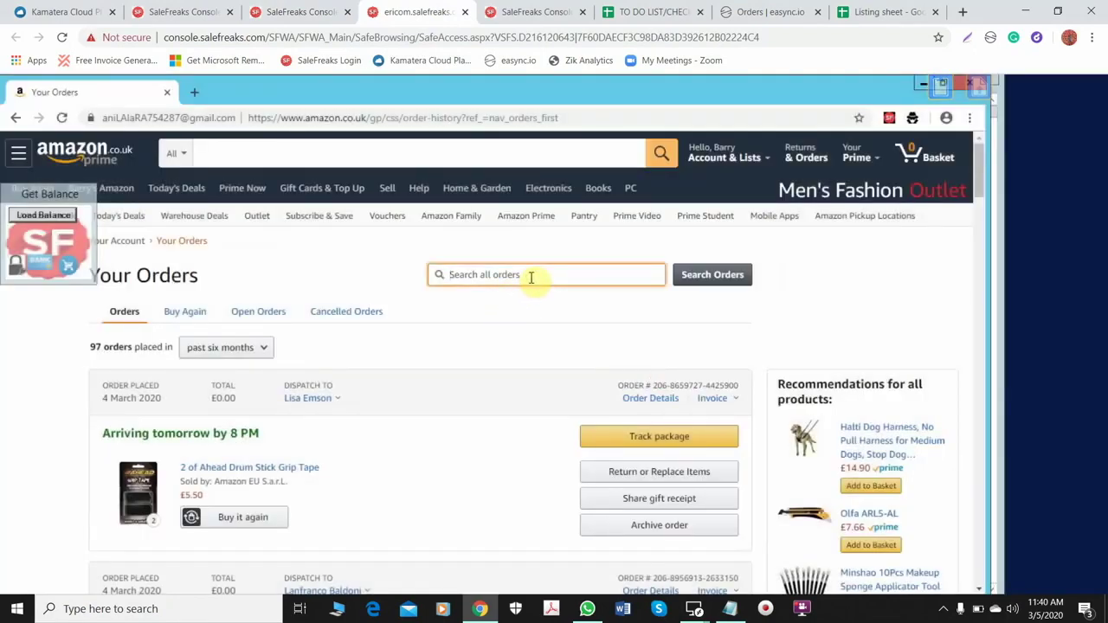
pyautogui.hotkey('ctrl', 'v')
pyautogui.press('Return')
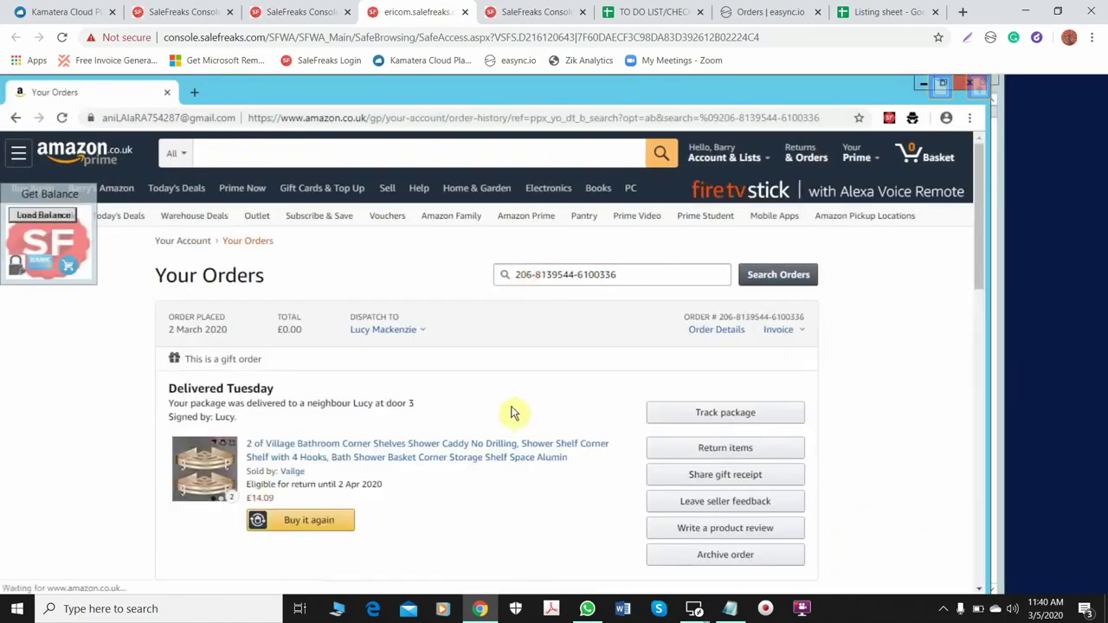
pyautogui.scroll(-1, 554, 407)
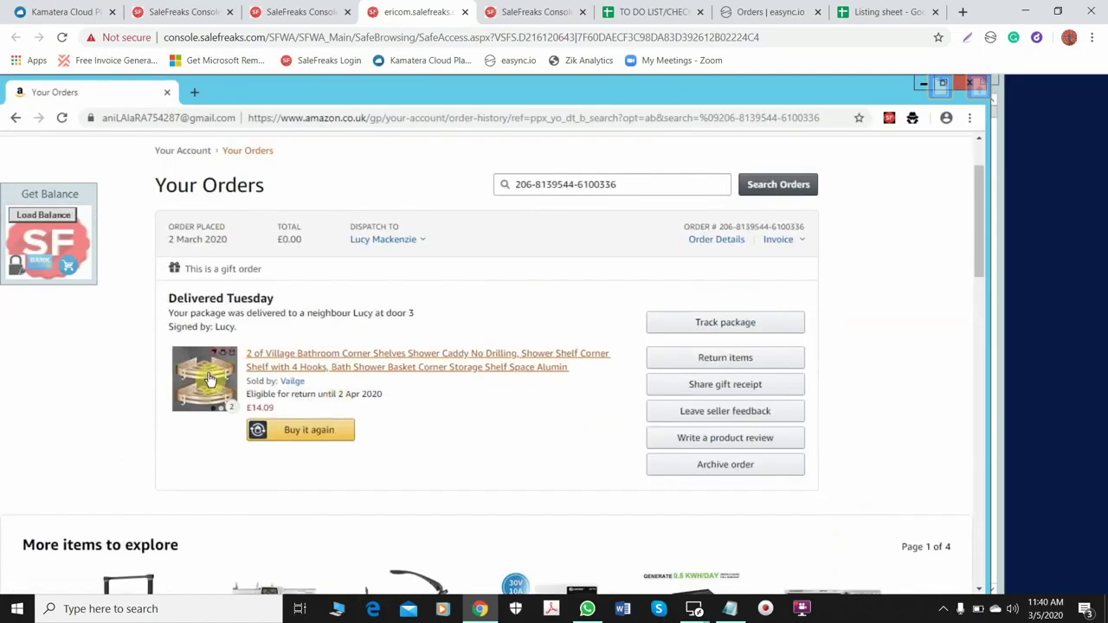
pyautogui.click(313, 10)
pyautogui.scroll(2, 376, 287)
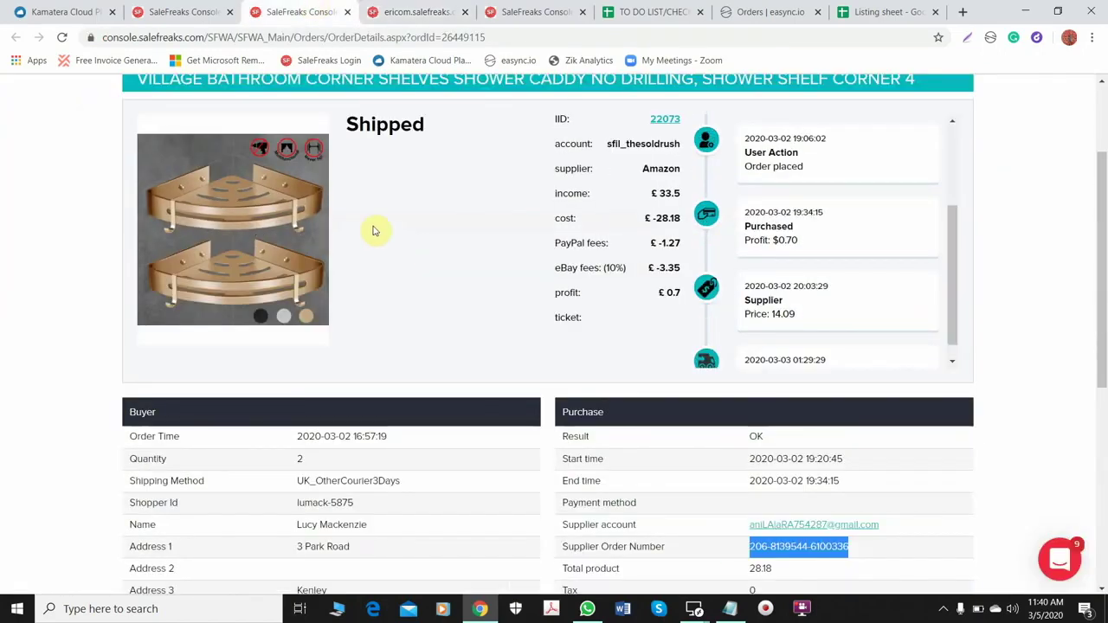
pyautogui.click(396, 6)
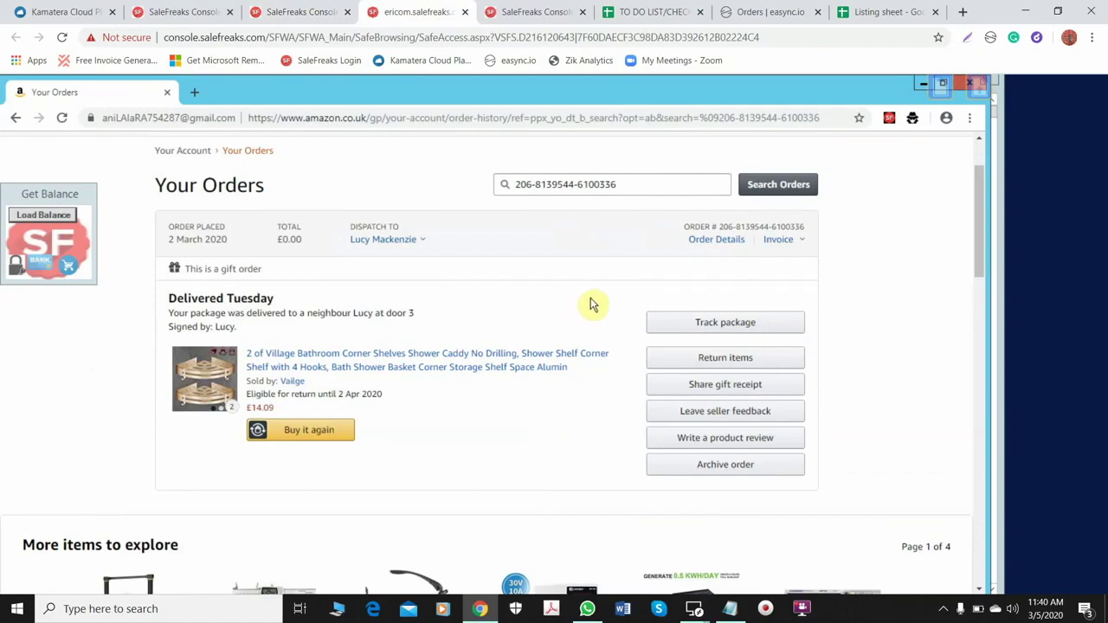
# Start a return for the Village bathroom corner shelves with the reason "Wrong item was sent" and the comment "Wrong size"
pyautogui.click(709, 365)
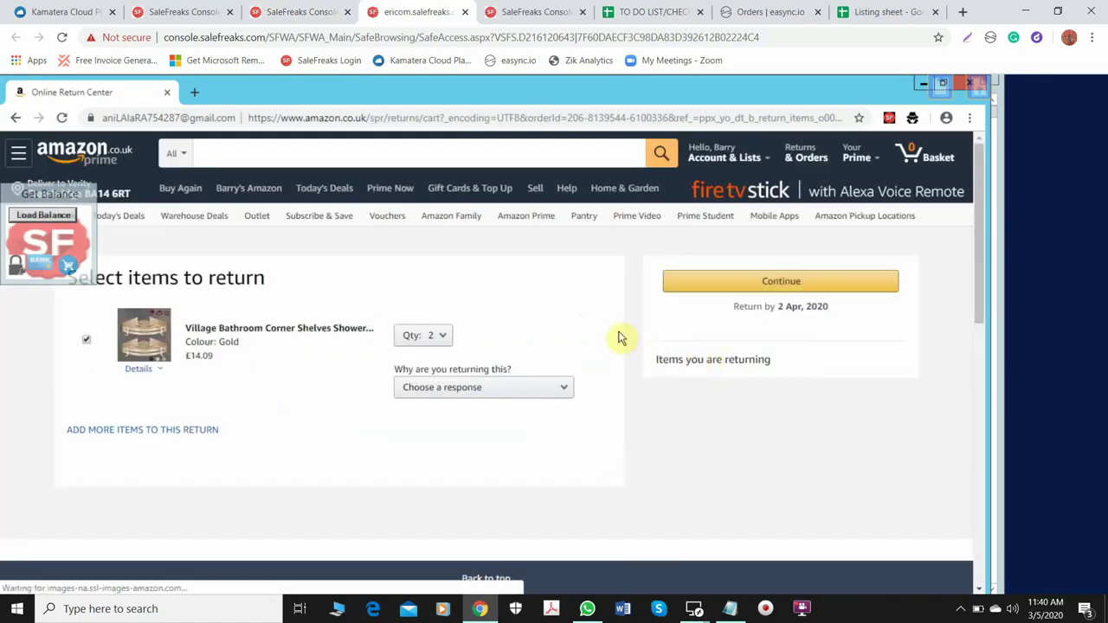
pyautogui.scroll(-1, 618, 337)
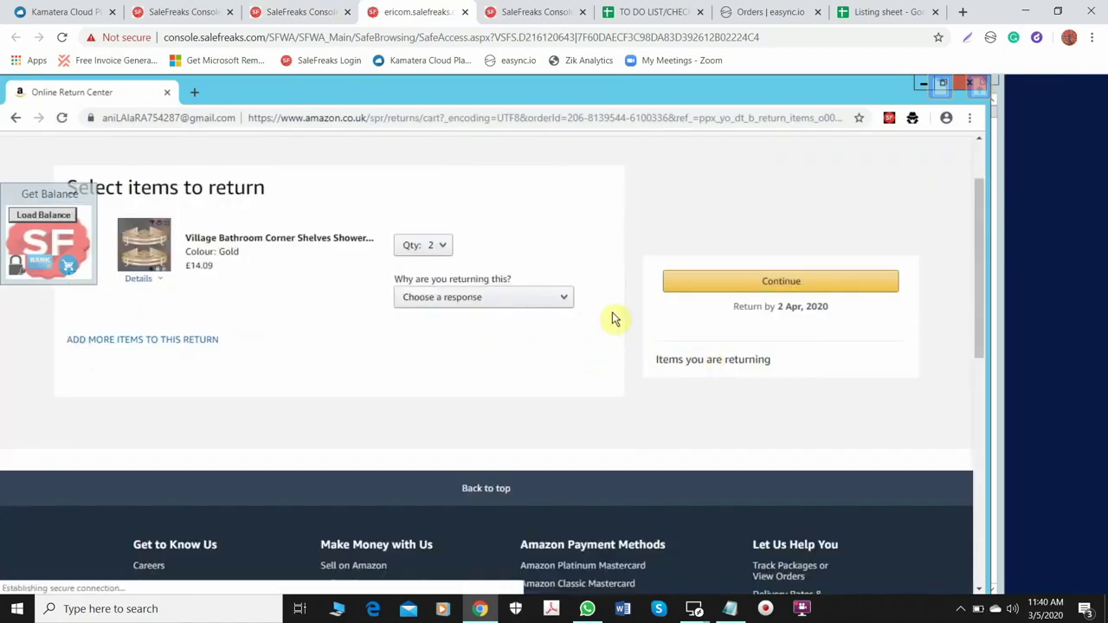
pyautogui.click(548, 297)
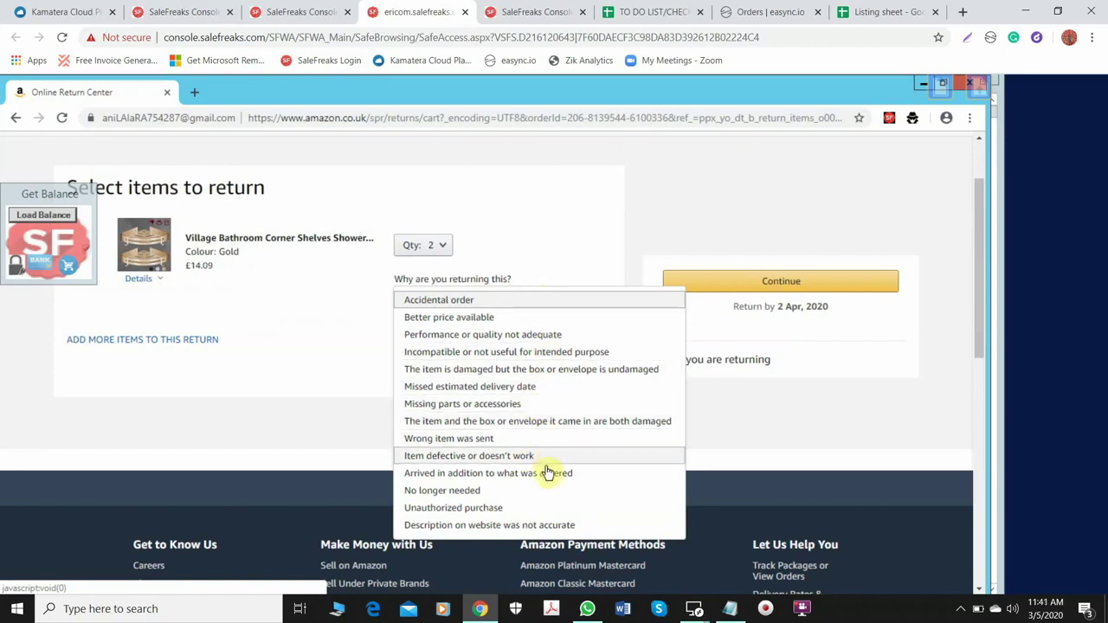
pyautogui.click(482, 440)
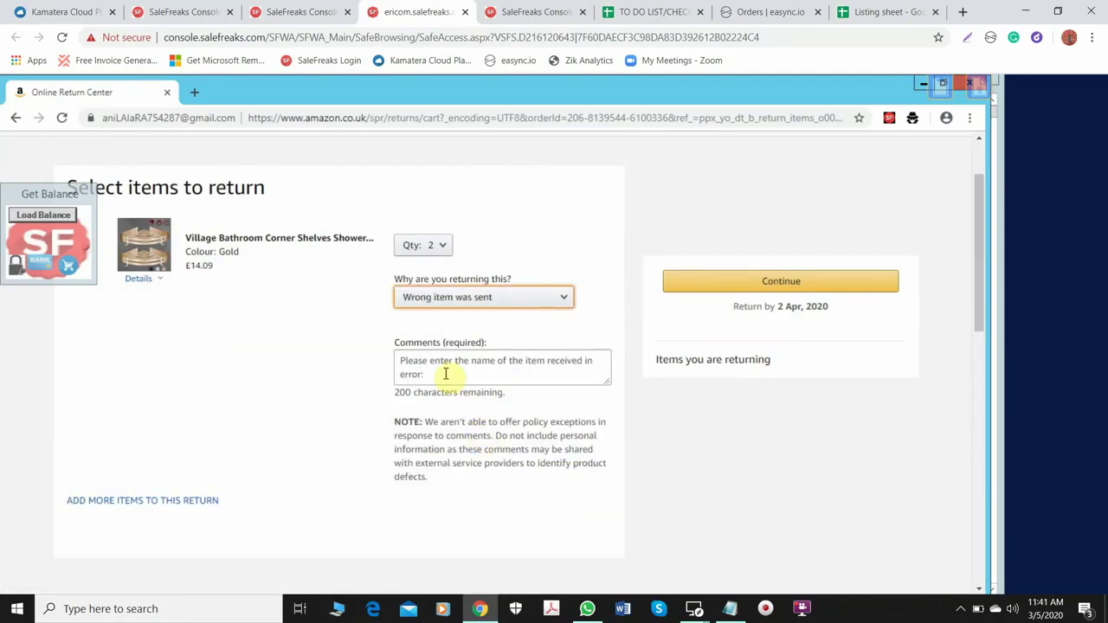
pyautogui.click(446, 374)
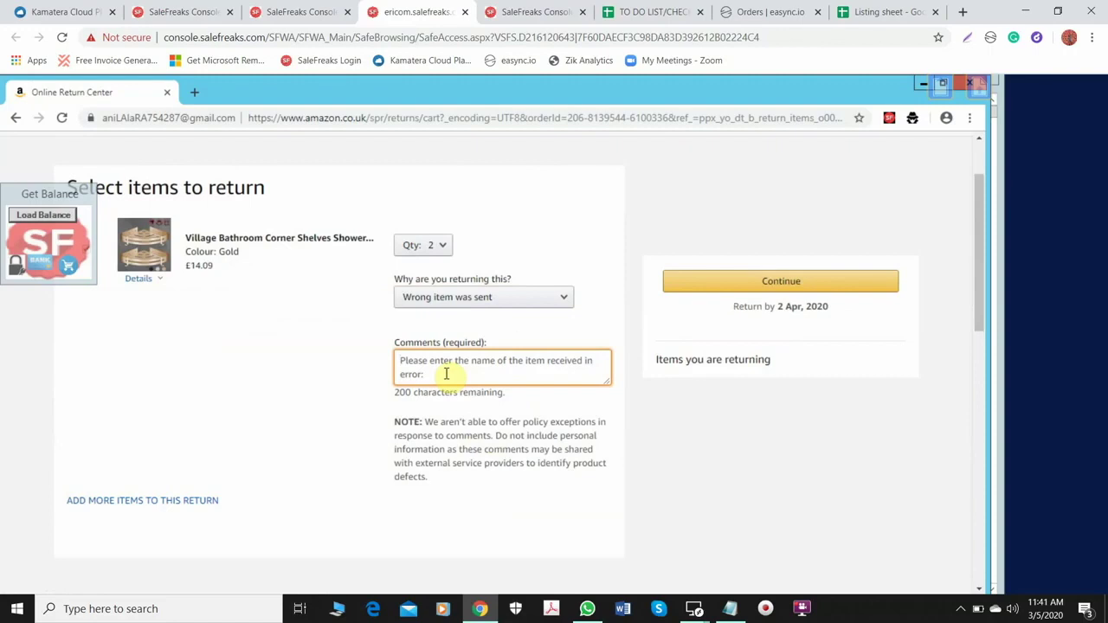
pyautogui.write('Wrong size')
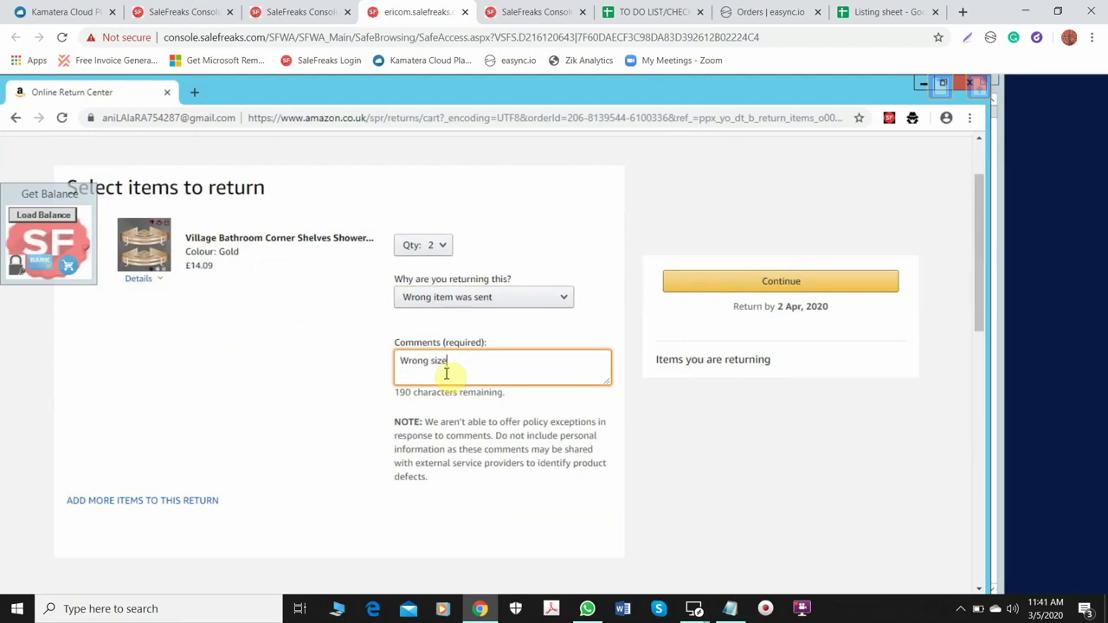
# Proceed with a refund to the Amazon account balance, choose Other Dropoff through Royal Mail and confirm the return
pyautogui.click(789, 282)
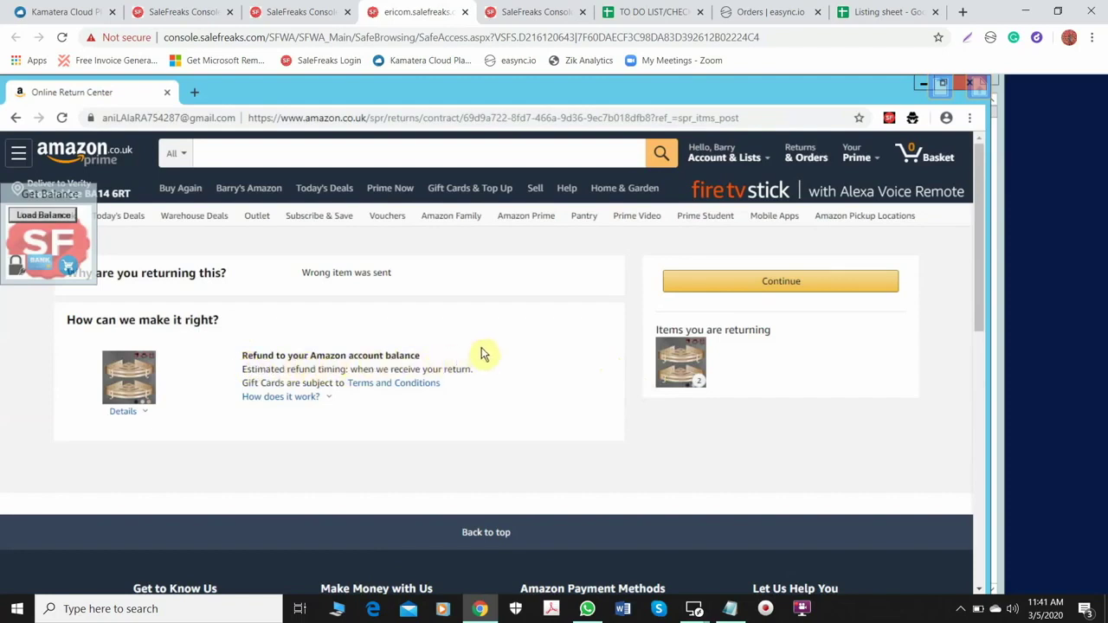
pyautogui.click(790, 283)
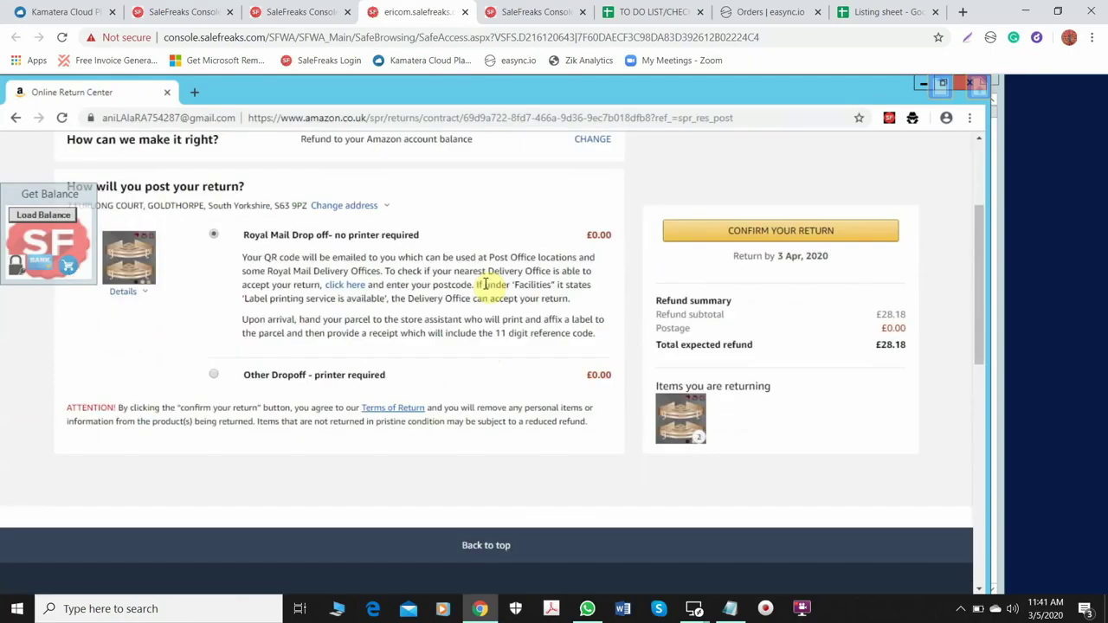
pyautogui.click(214, 376)
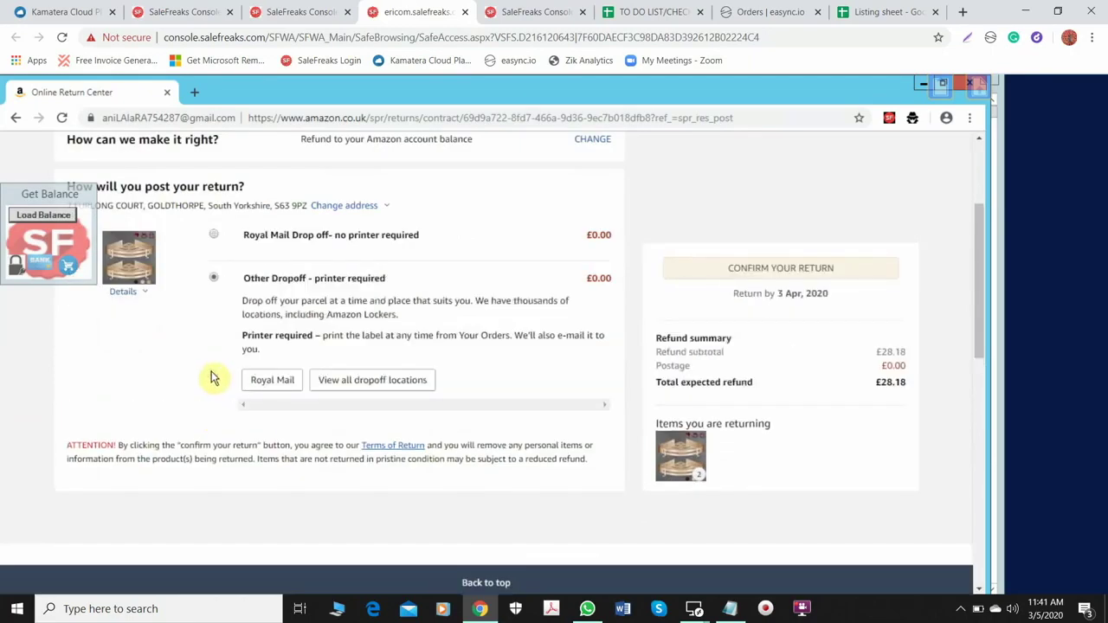
pyautogui.click(256, 381)
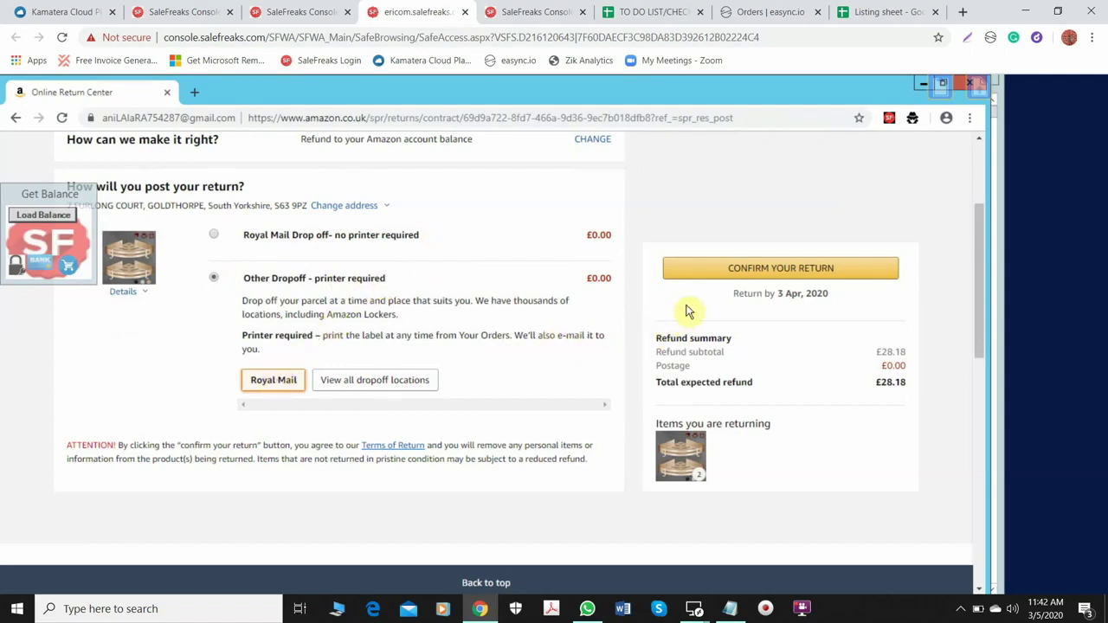
pyautogui.click(770, 268)
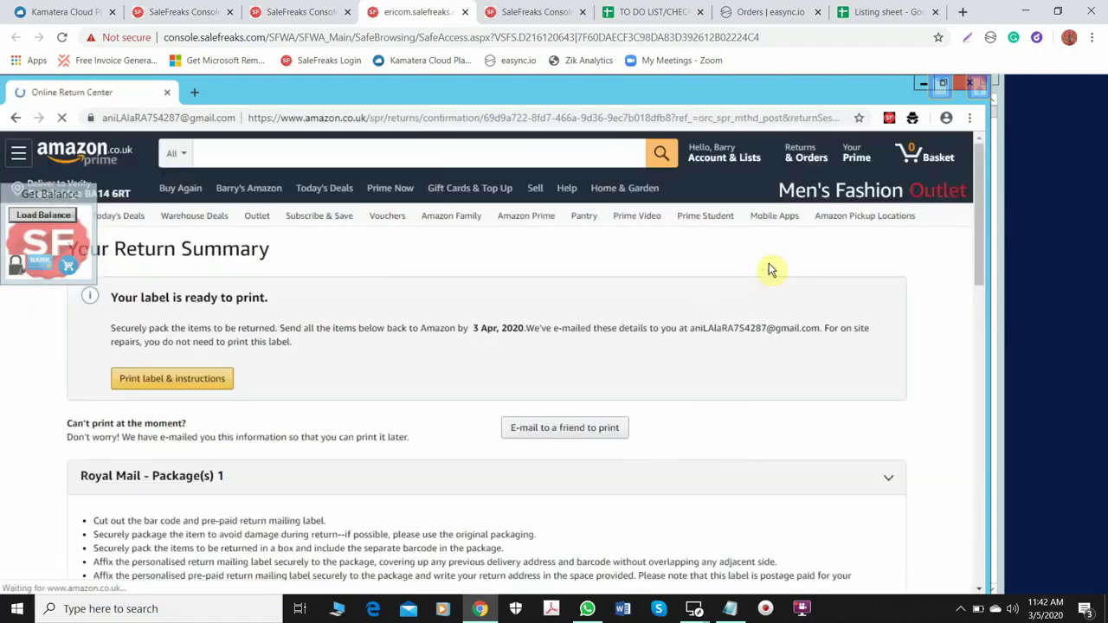
# Open the option to e-mail the return label to a friend and choose Send to friend as the recipient type
pyautogui.scroll(-1, 797, 338)
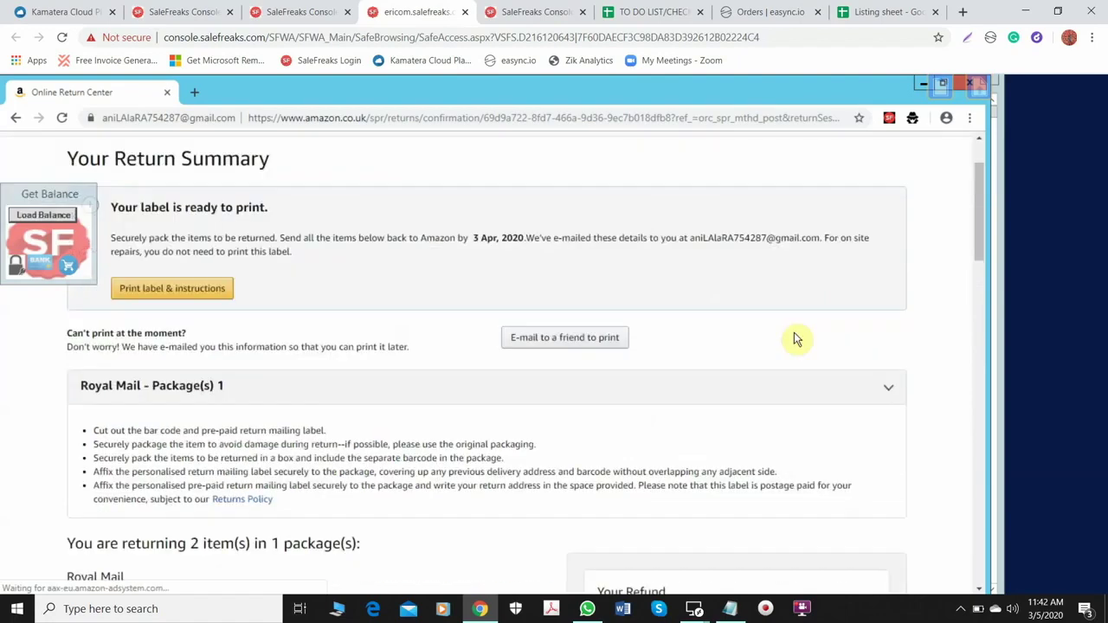
pyautogui.click(549, 340)
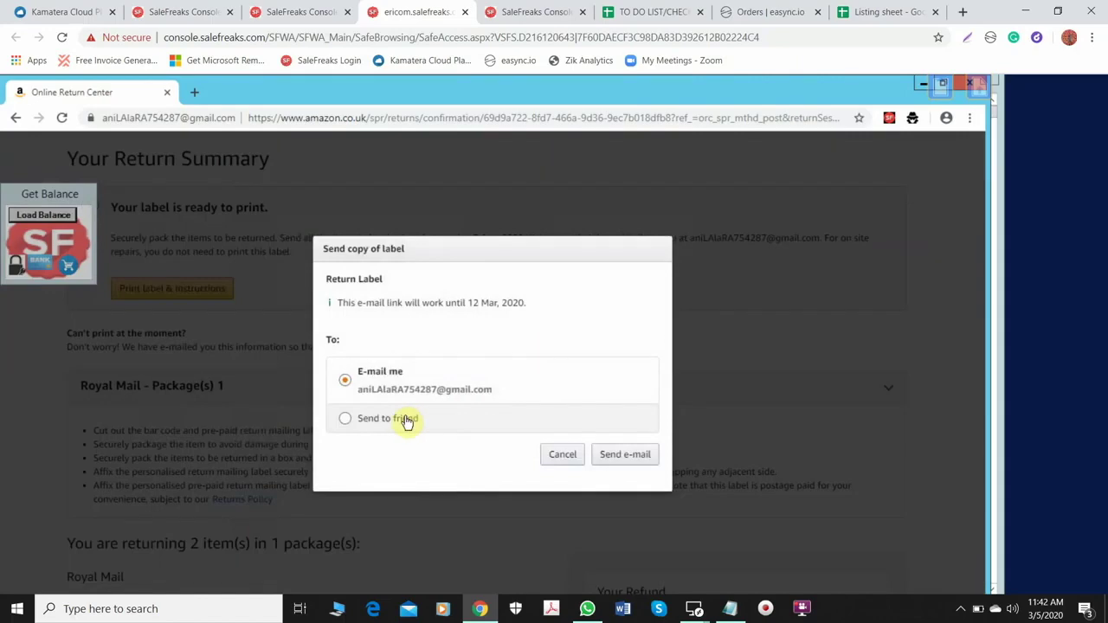
pyautogui.click(407, 420)
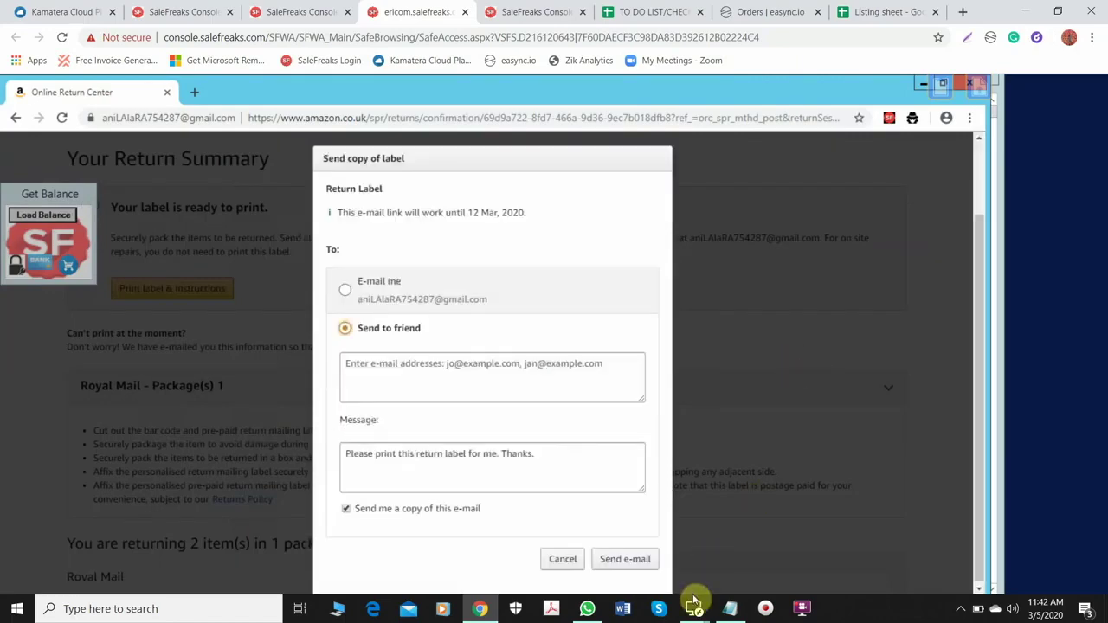
# Switch to the eBay seller's remote desktop, open its Gmail inbox and bring up the account details for the e-mail address
pyautogui.moveTo(694, 600)
pyautogui.click(762, 552)
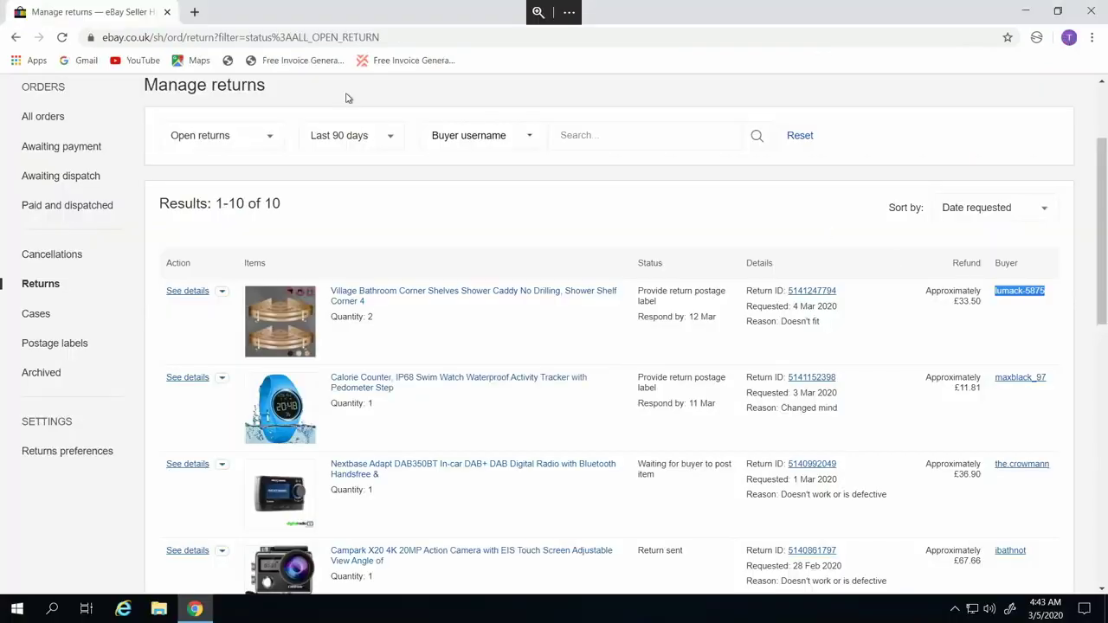
pyautogui.click(213, 11)
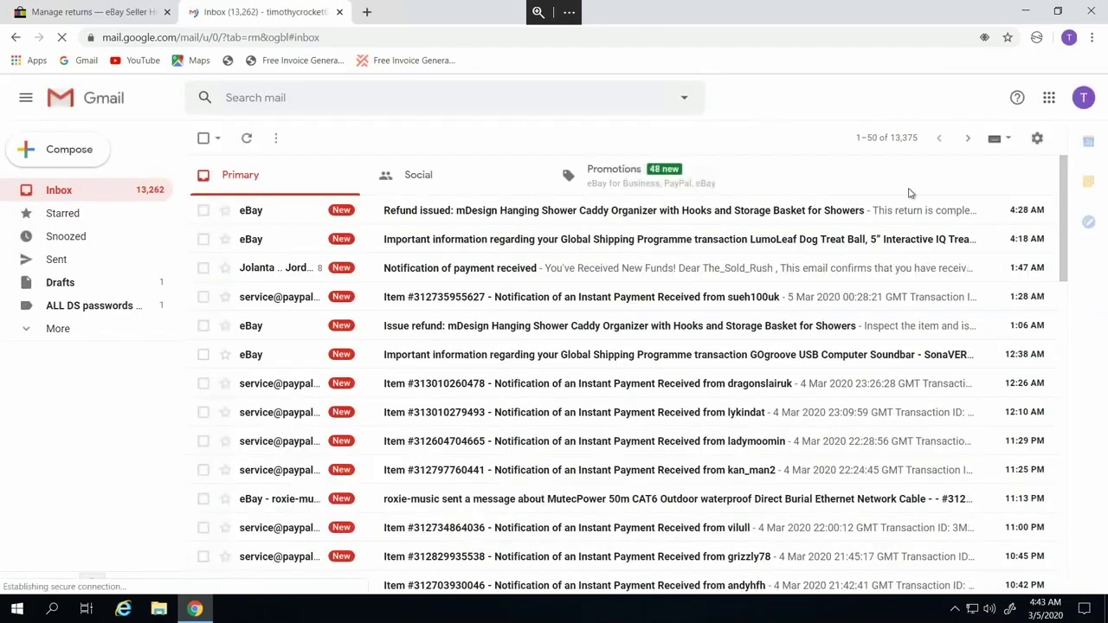
pyautogui.click(1079, 99)
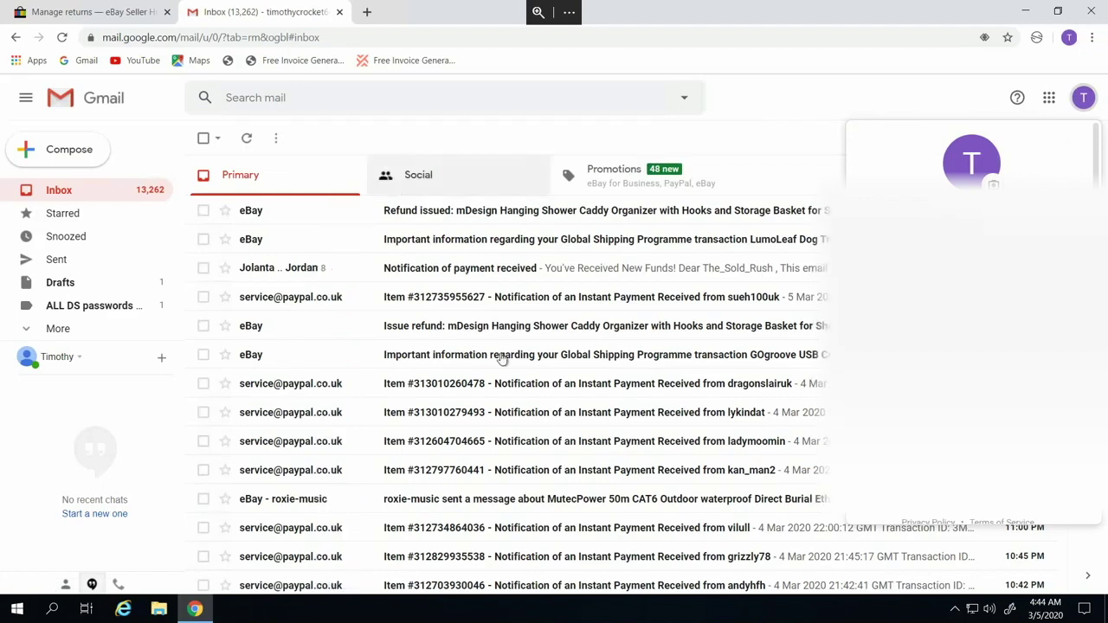
# Return to the Amazon session and place the seller's e-mail address on its remote clipboard
pyautogui.moveTo(529, 611)
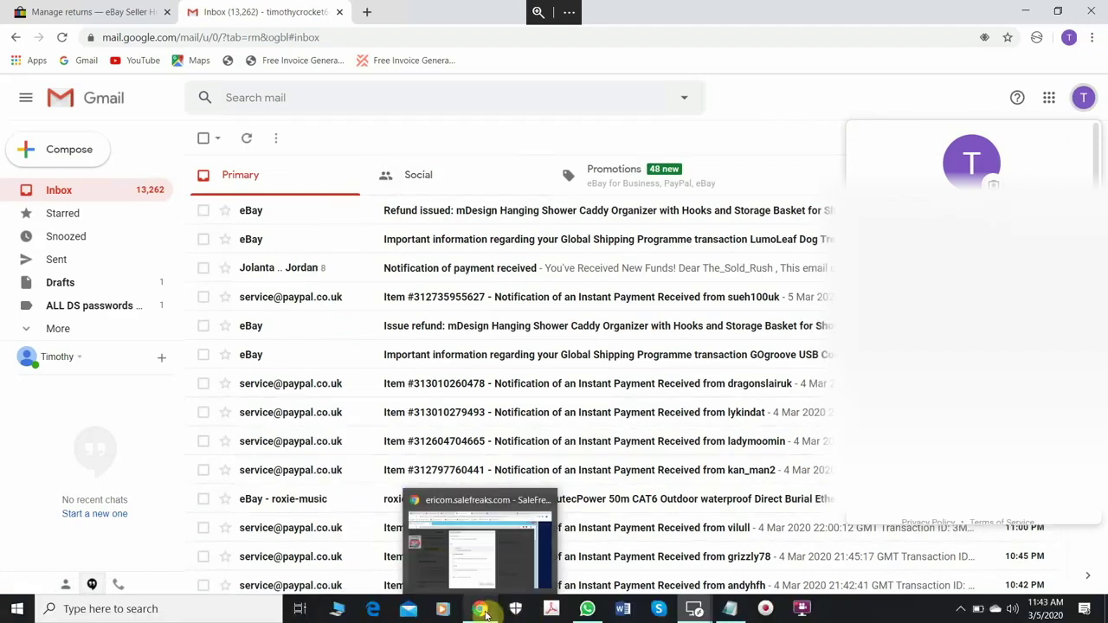
pyautogui.click(482, 609)
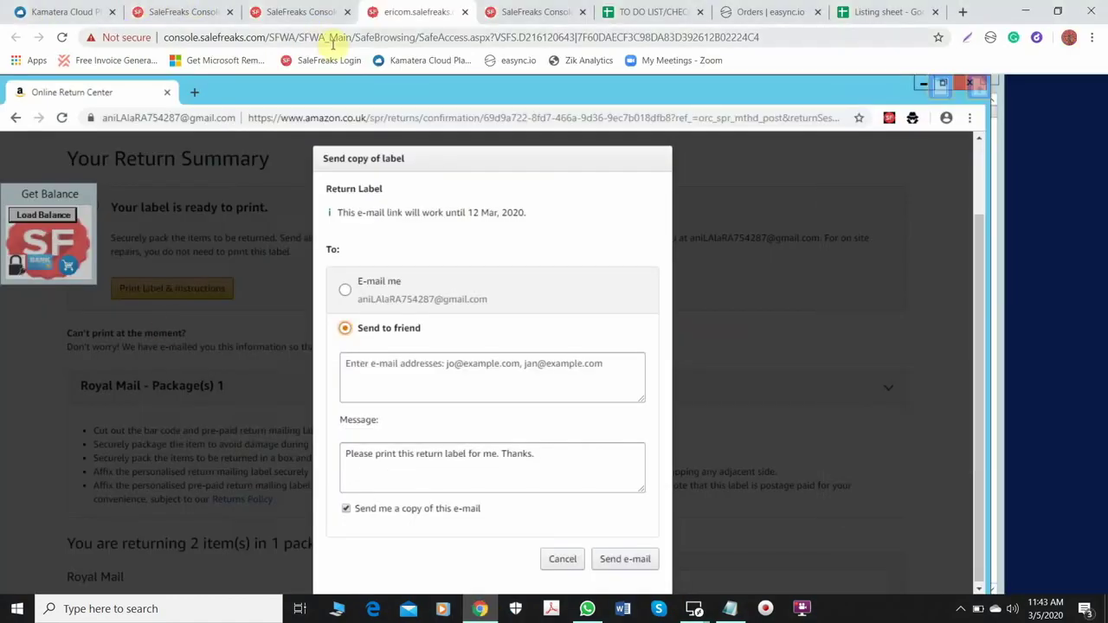
pyautogui.click(941, 90)
pyautogui.press('BackSpace')
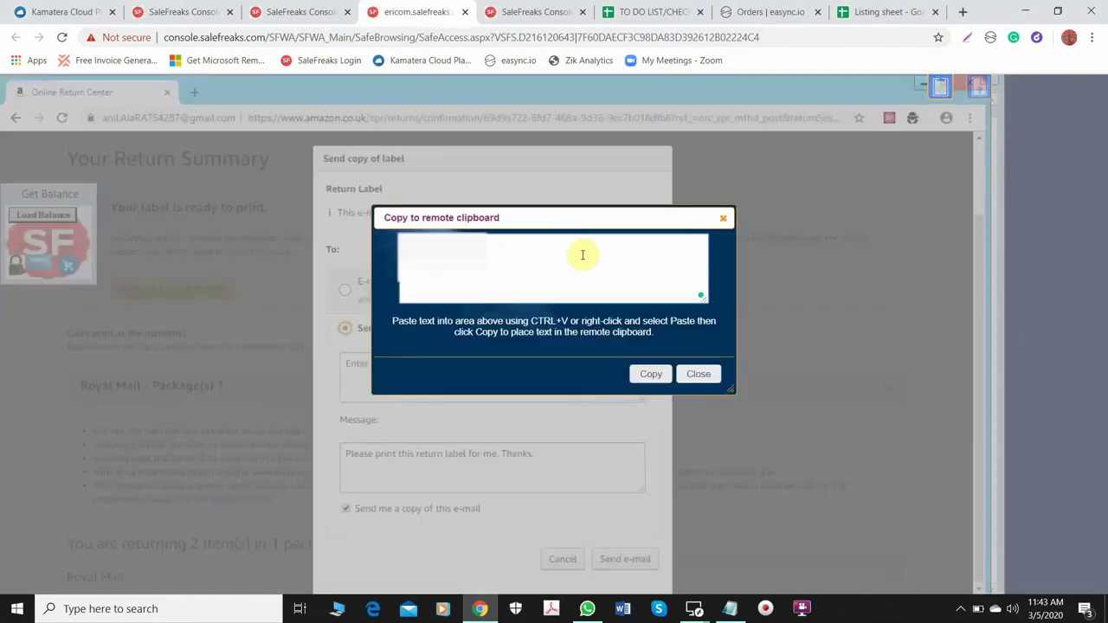
pyautogui.hotkey('ctrl', 'v')
pyautogui.click(656, 378)
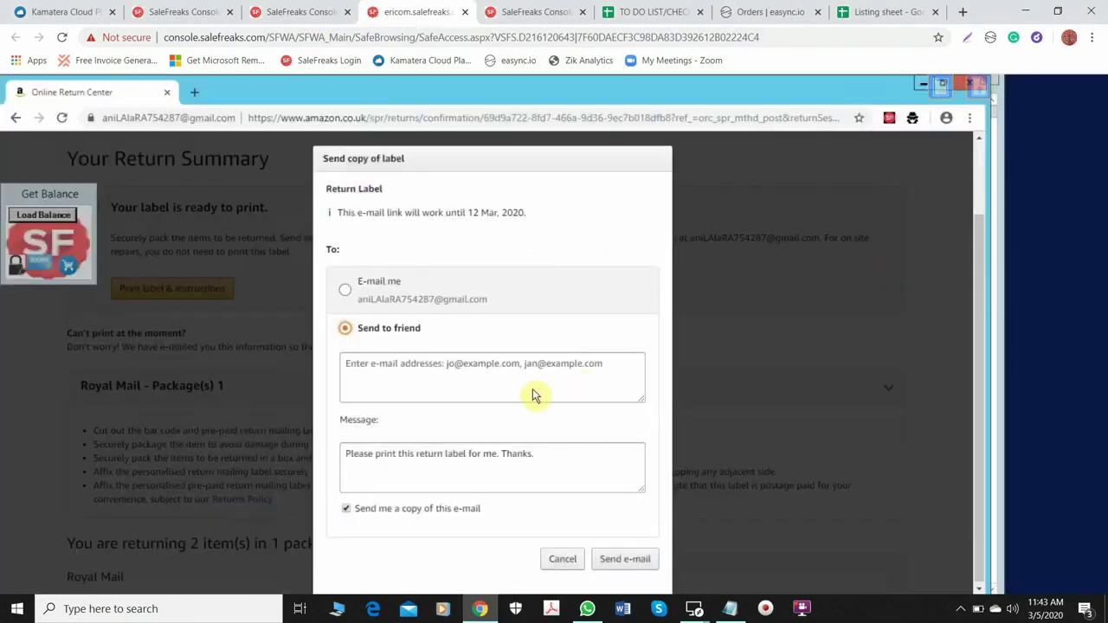
# Send the return label copy to the seller's e-mail address and switch back to the Gmail inbox on the remote desktop
pyautogui.click(405, 383)
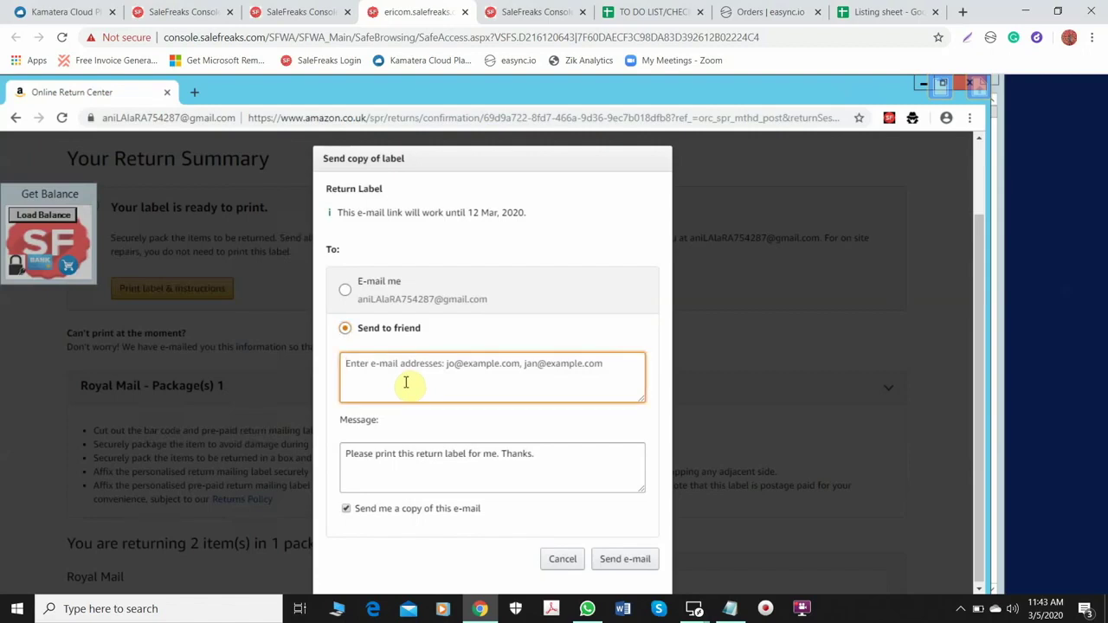
pyautogui.hotkey('ctrl', 'v')
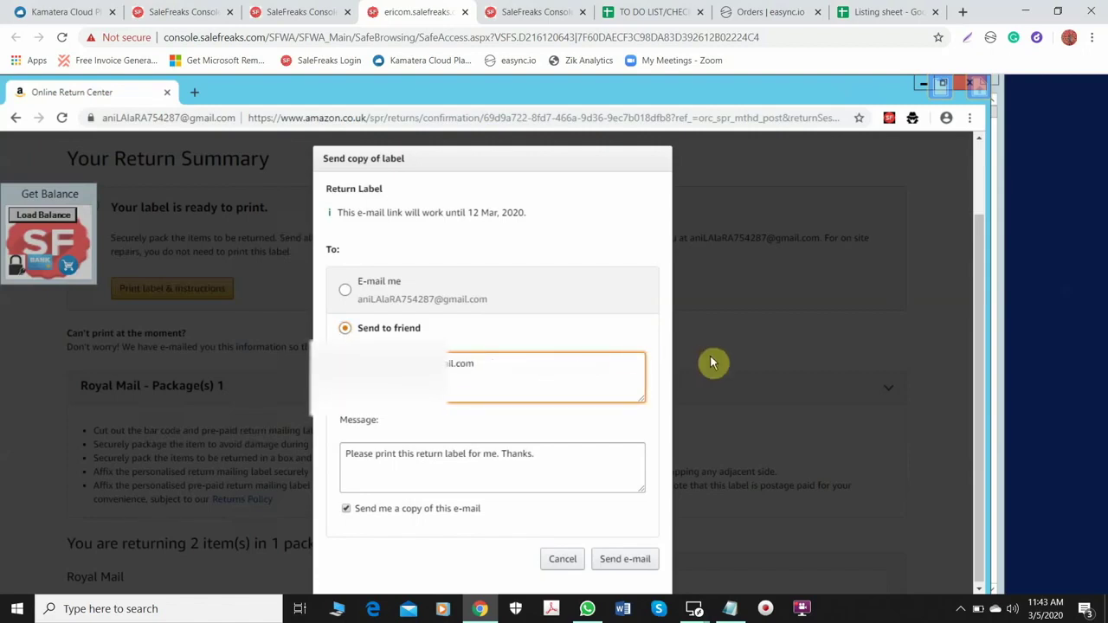
pyautogui.click(638, 559)
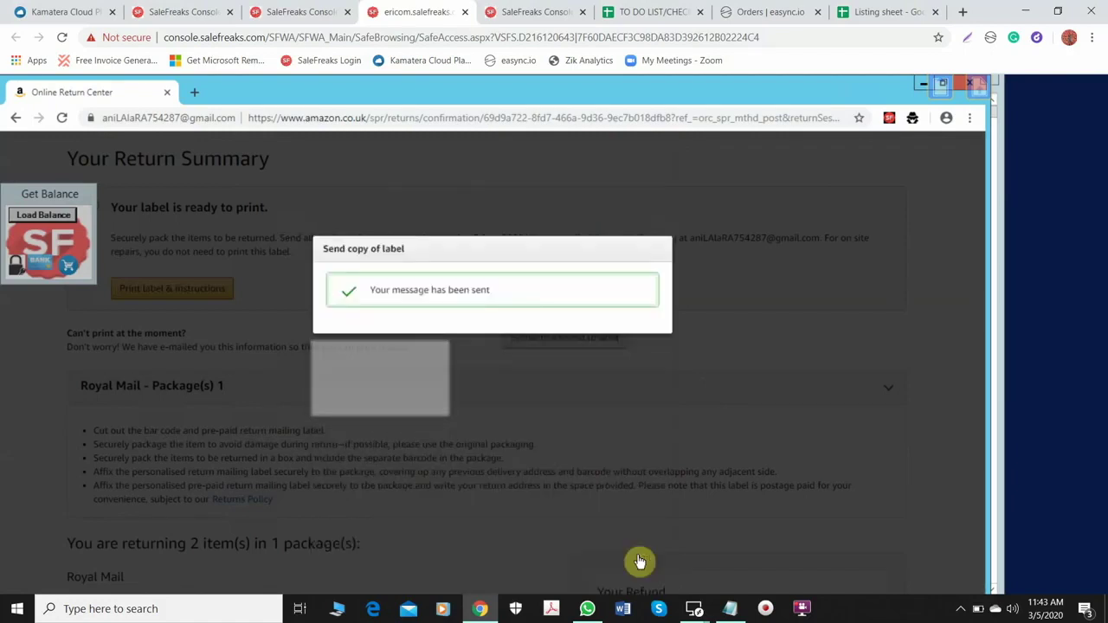
pyautogui.moveTo(694, 608)
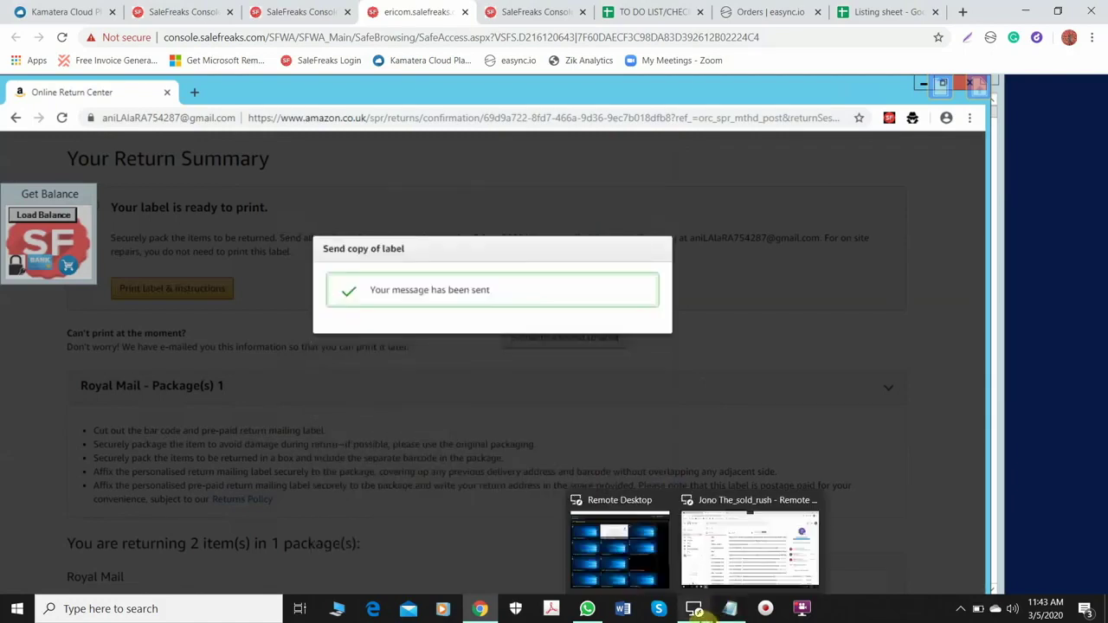
pyautogui.click(739, 567)
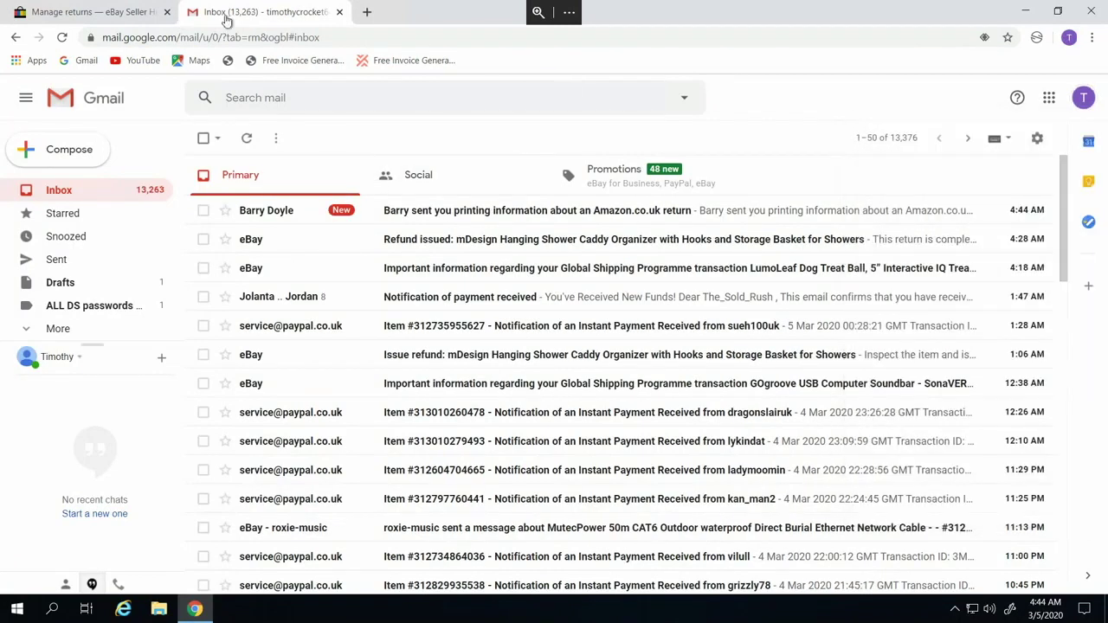
# Open the newly received Amazon.co.uk return e-mail in the inbox and bring up its printable return label page
pyautogui.click(502, 220)
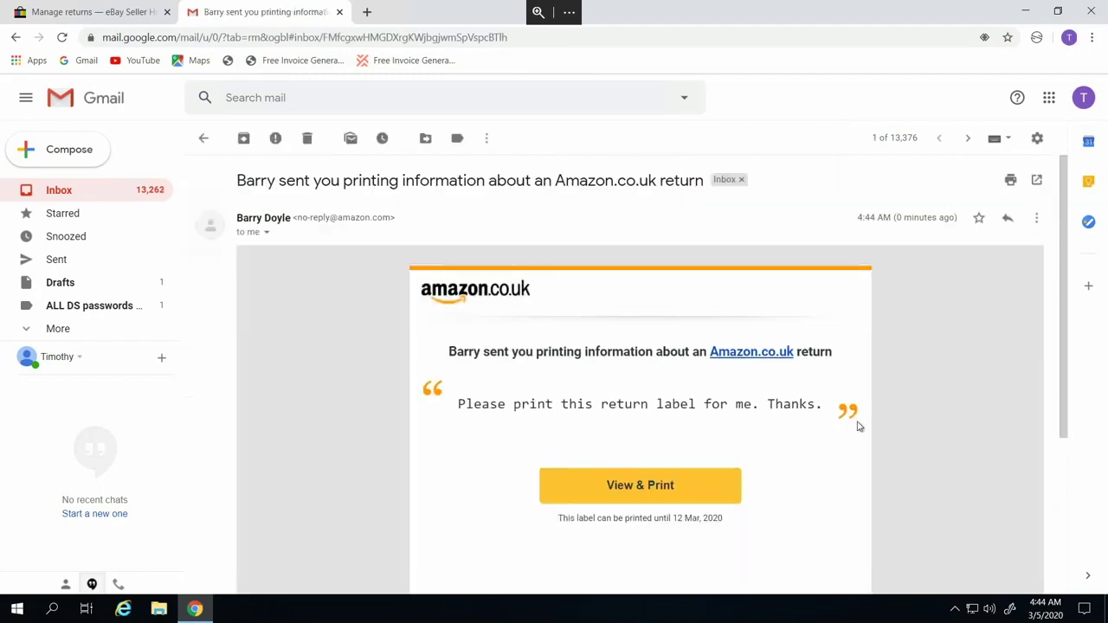
pyautogui.scroll(-2, 933, 415)
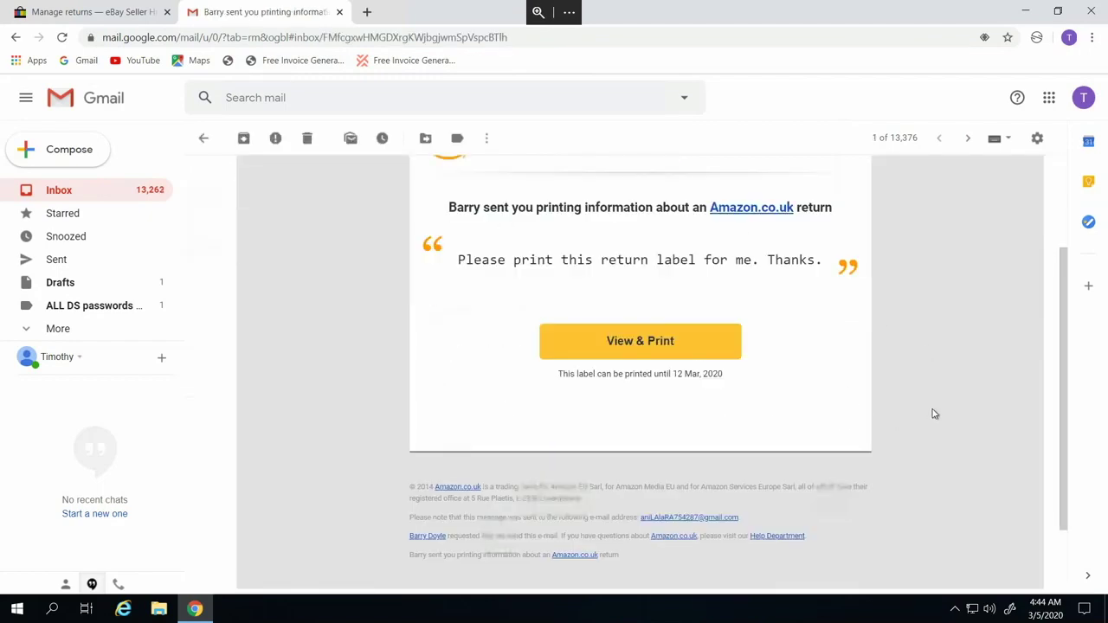
pyautogui.scroll(2, 934, 413)
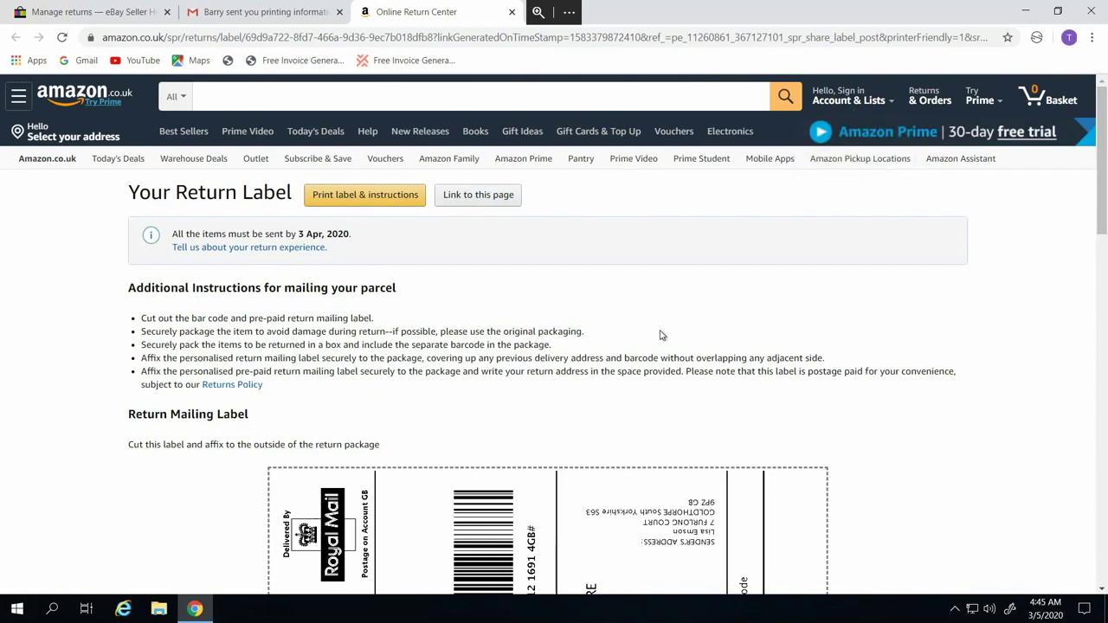
# Print the return label and instructions with Save as PDF as the destination, and clear the suggested file name
pyautogui.click(367, 199)
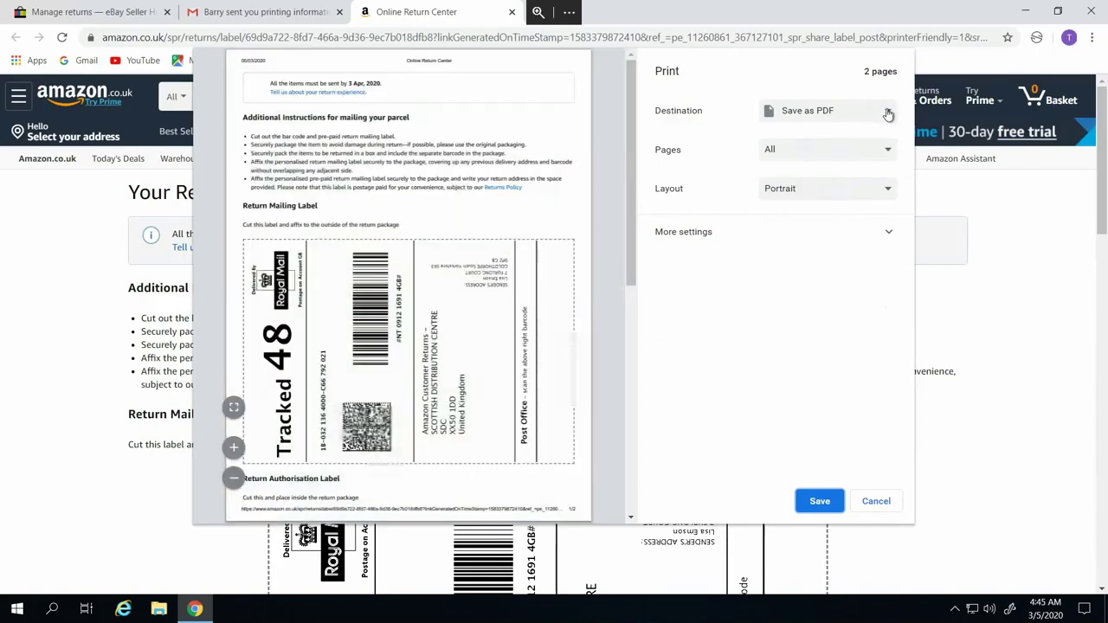
pyautogui.click(885, 112)
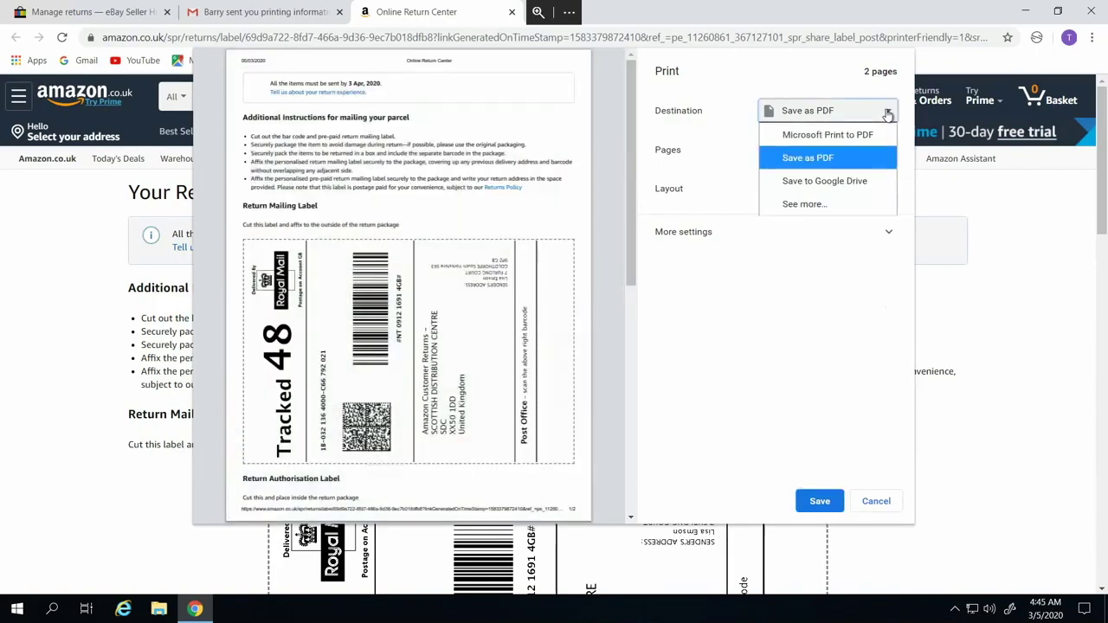
pyautogui.click(828, 159)
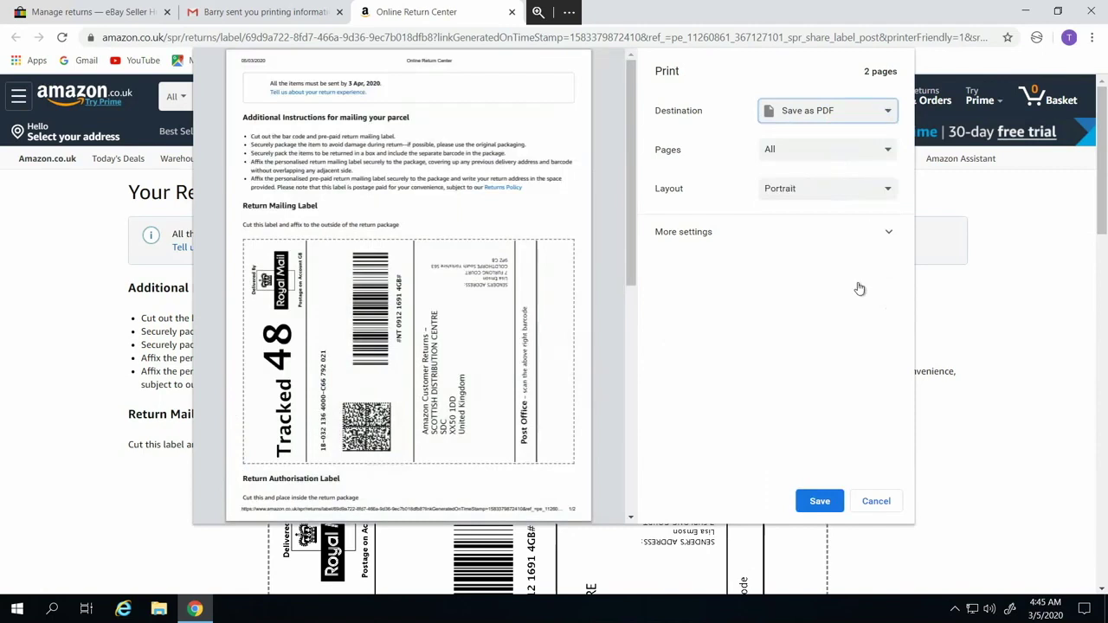
pyautogui.click(816, 504)
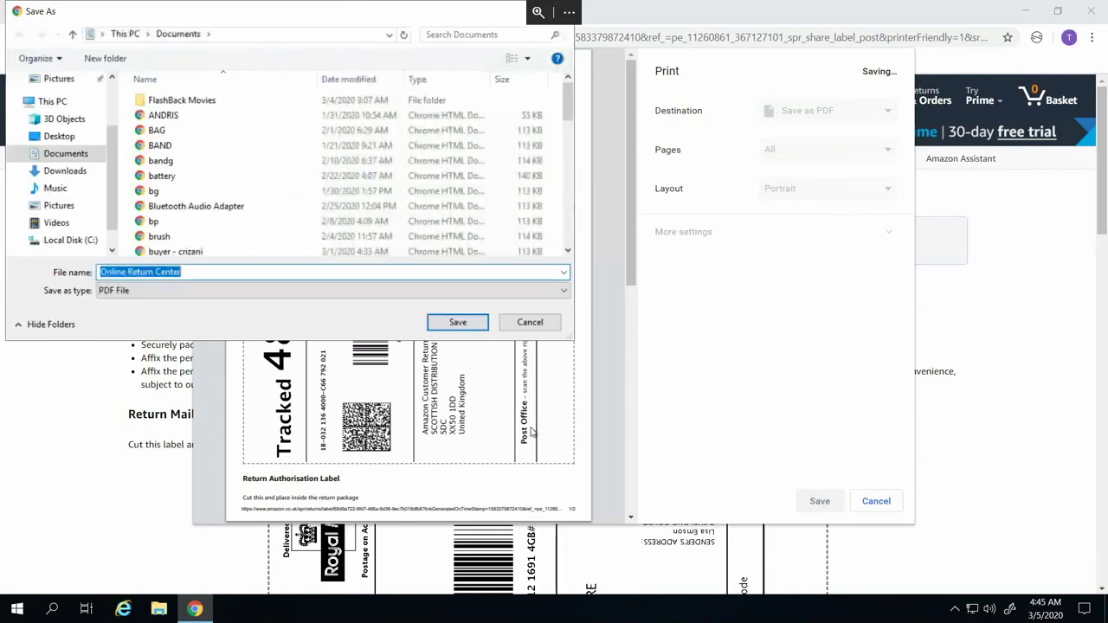
pyautogui.press('BackSpace')
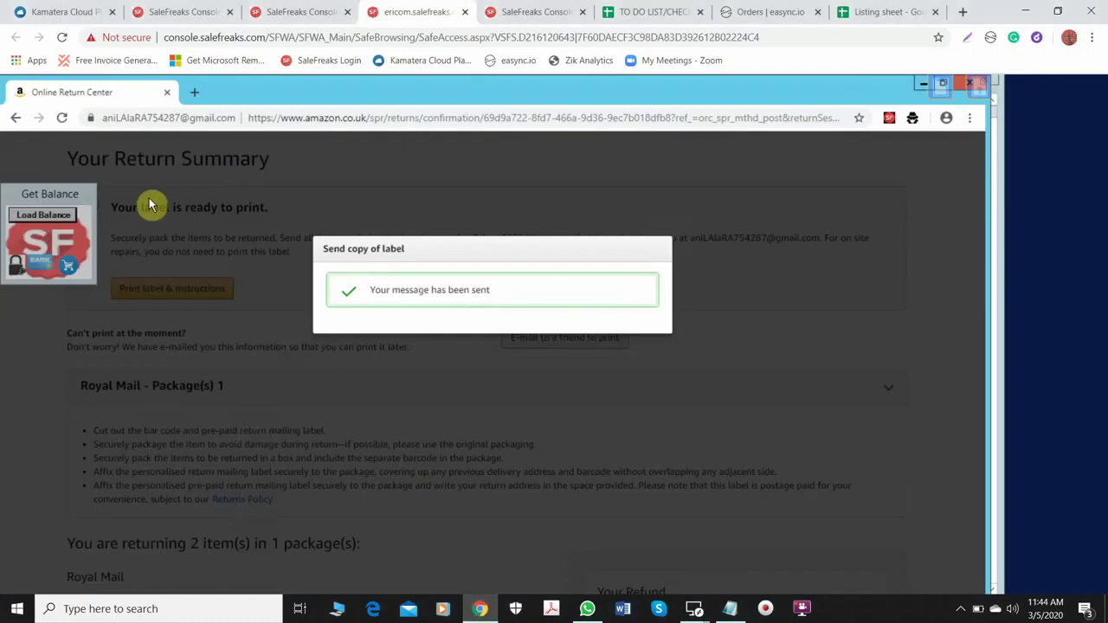
# Switch to the SaleFreaks order details page and copy "VILLAGE BATHROOM CORNER" from the product title
pyautogui.click(202, 10)
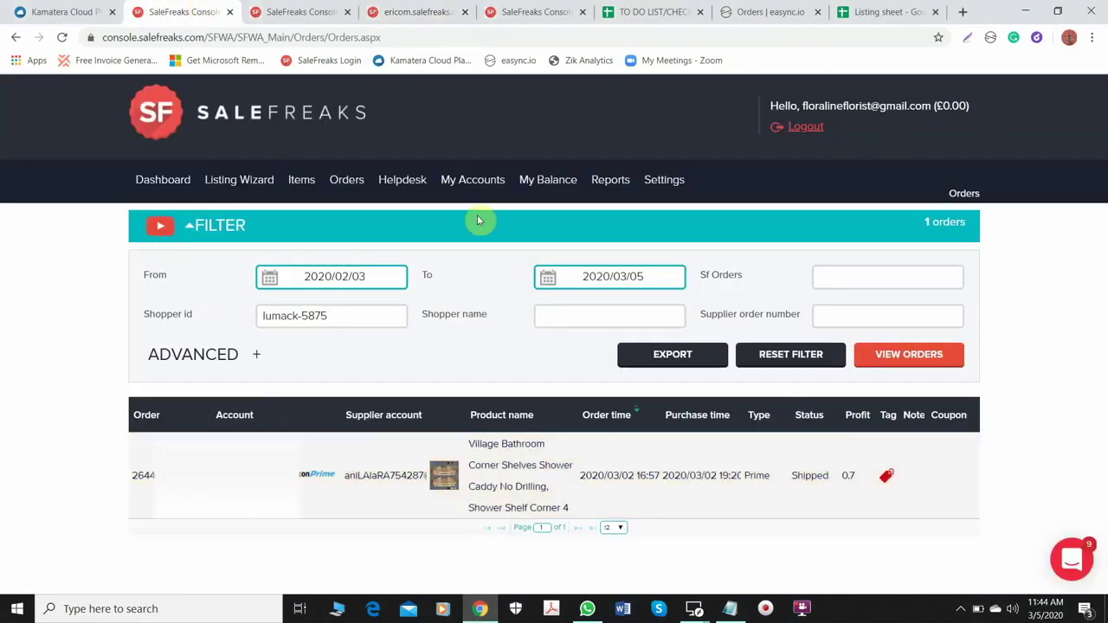
pyautogui.click(339, 11)
pyautogui.scroll(3, 402, 201)
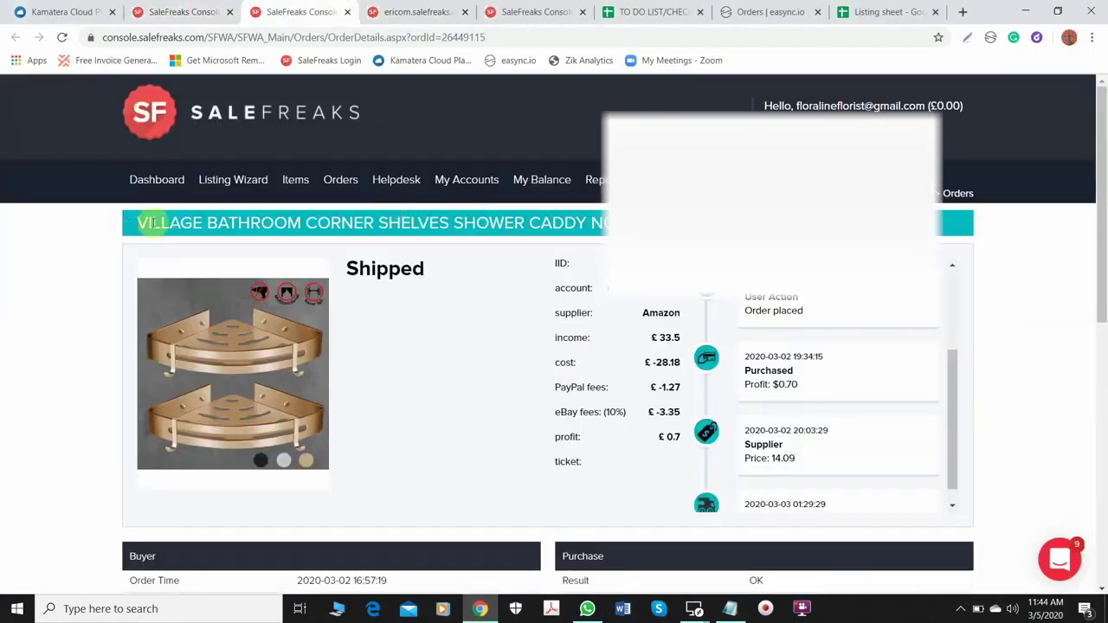
pyautogui.moveTo(139, 223); pyautogui.dragTo(374, 222)
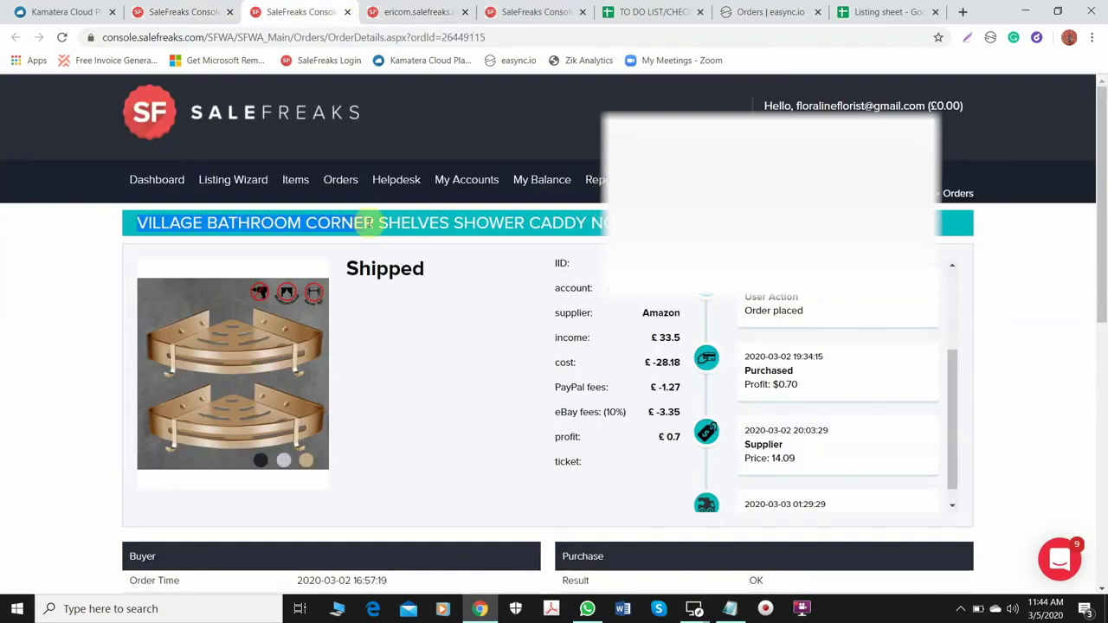
pyautogui.rightClick(374, 223)
pyautogui.click(389, 237)
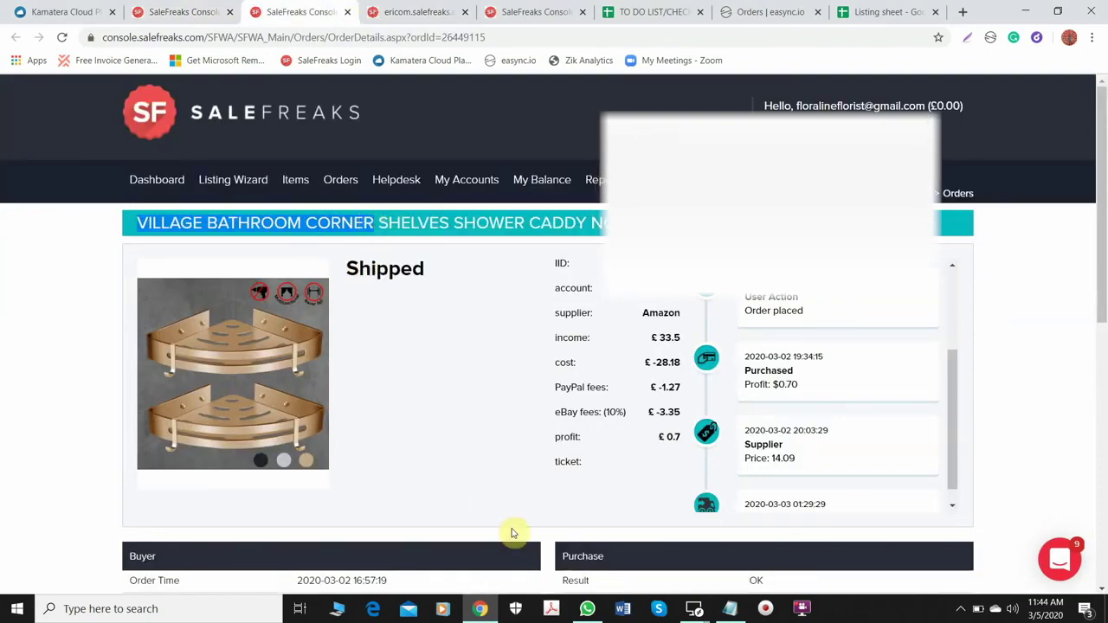
# Return to the eBay seller's remote desktop and save the label PDF in Documents as VILLAGE BATHROOM CORNER
pyautogui.moveTo(698, 602)
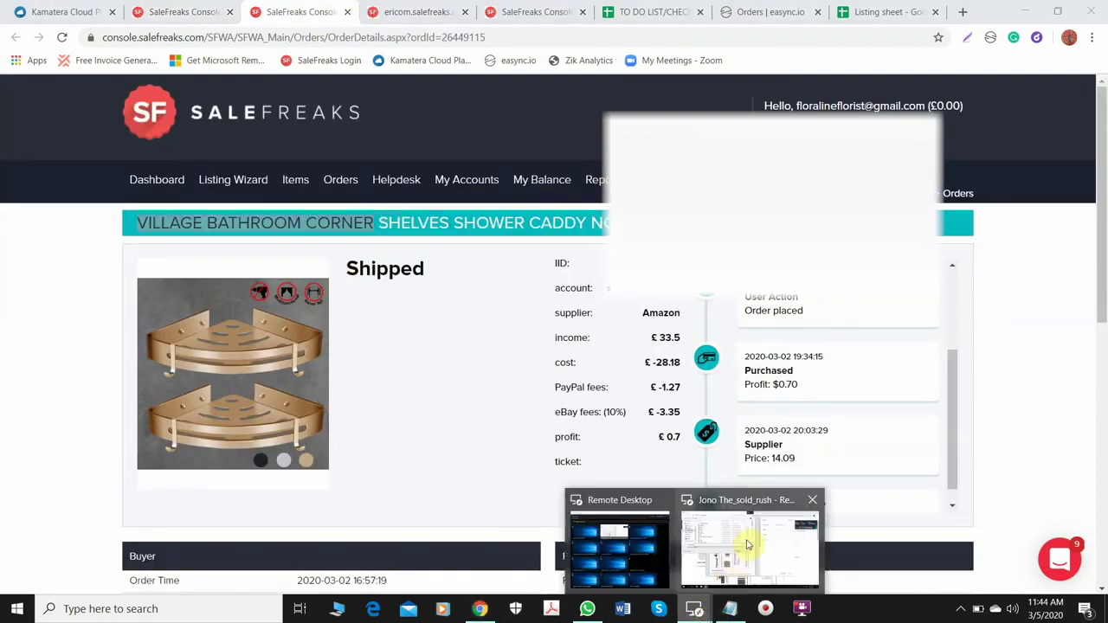
pyautogui.click(750, 542)
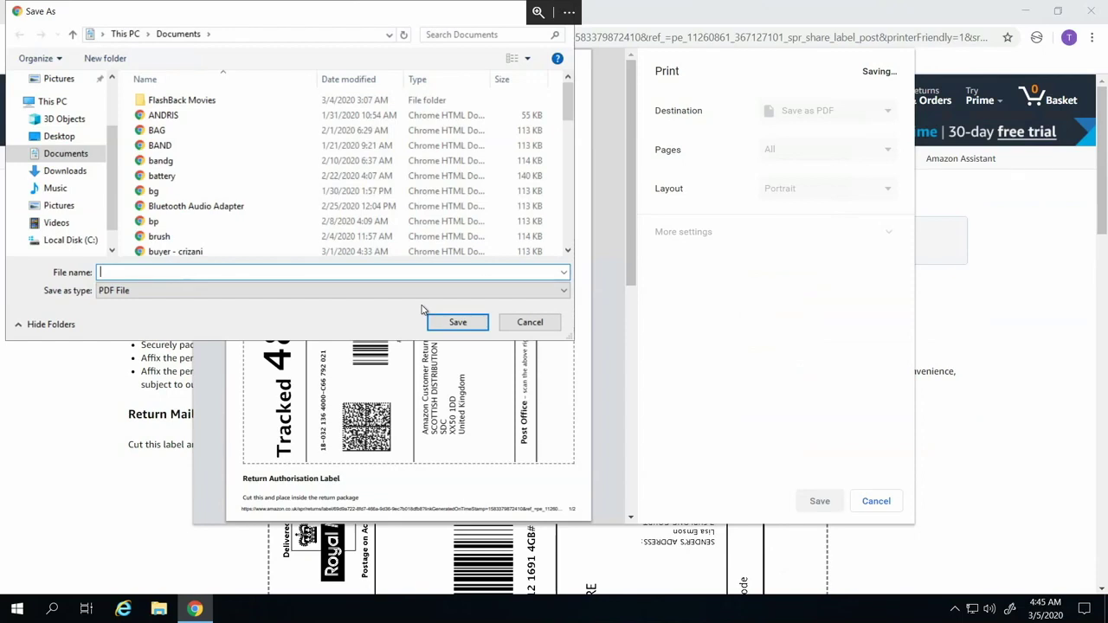
pyautogui.hotkey('ctrl', 'v')
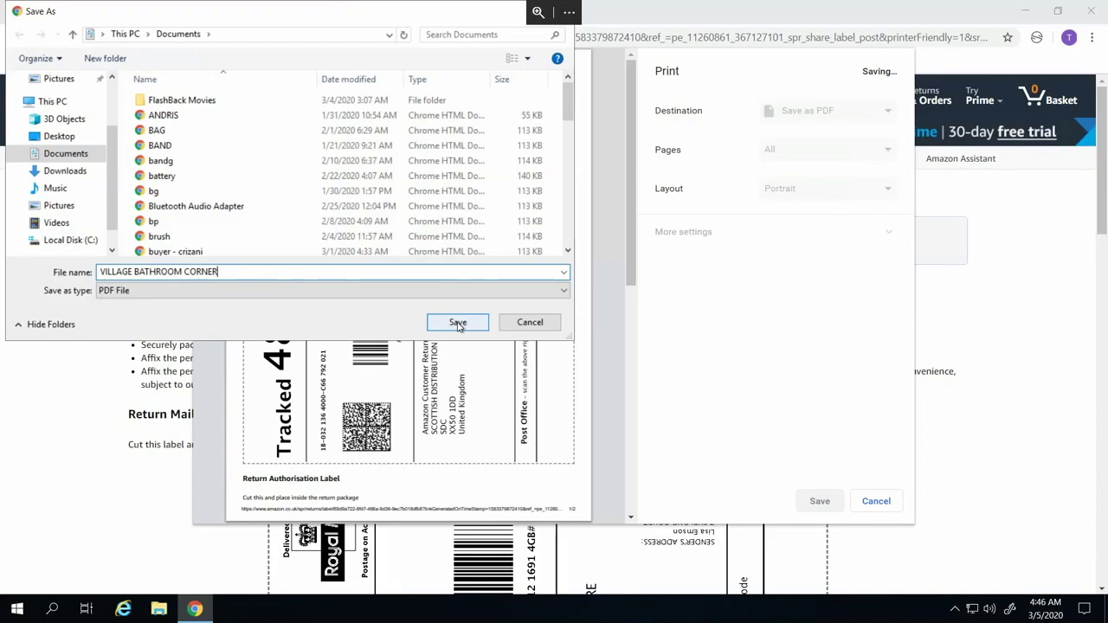
pyautogui.click(458, 323)
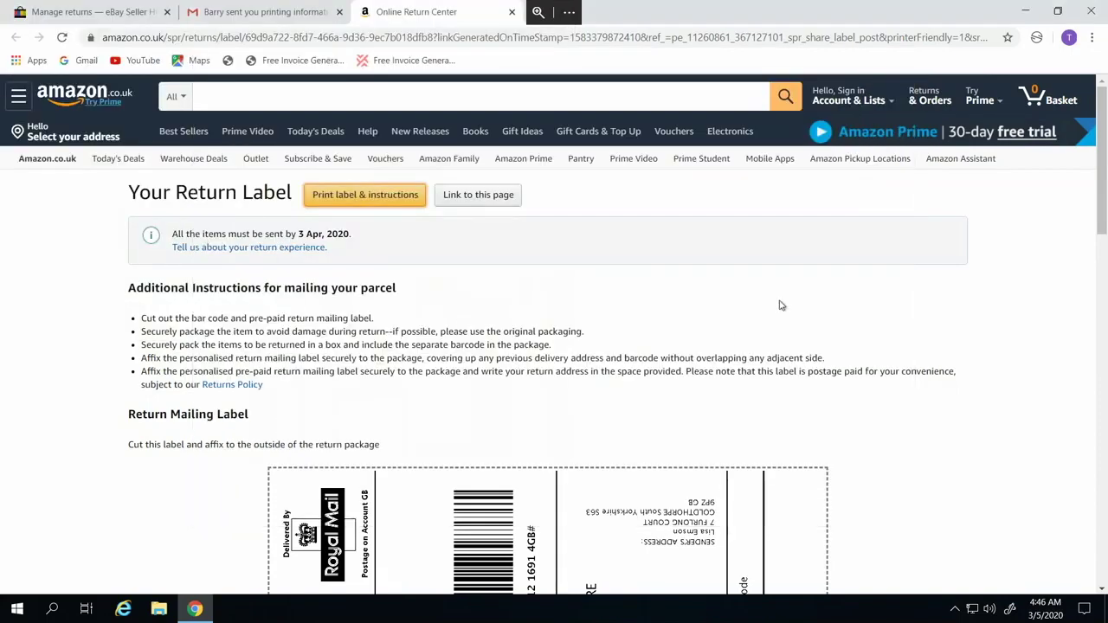
# Open the eBay return for the Village Bathroom Corner Shelves and choose to upload your own label
pyautogui.click(119, 15)
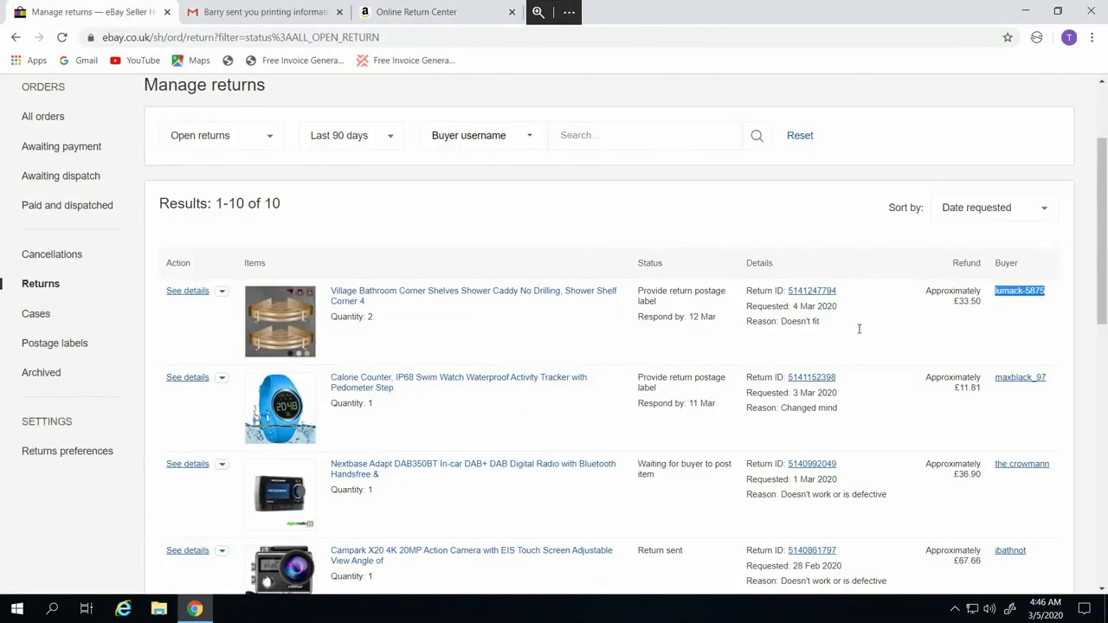
pyautogui.click(810, 297)
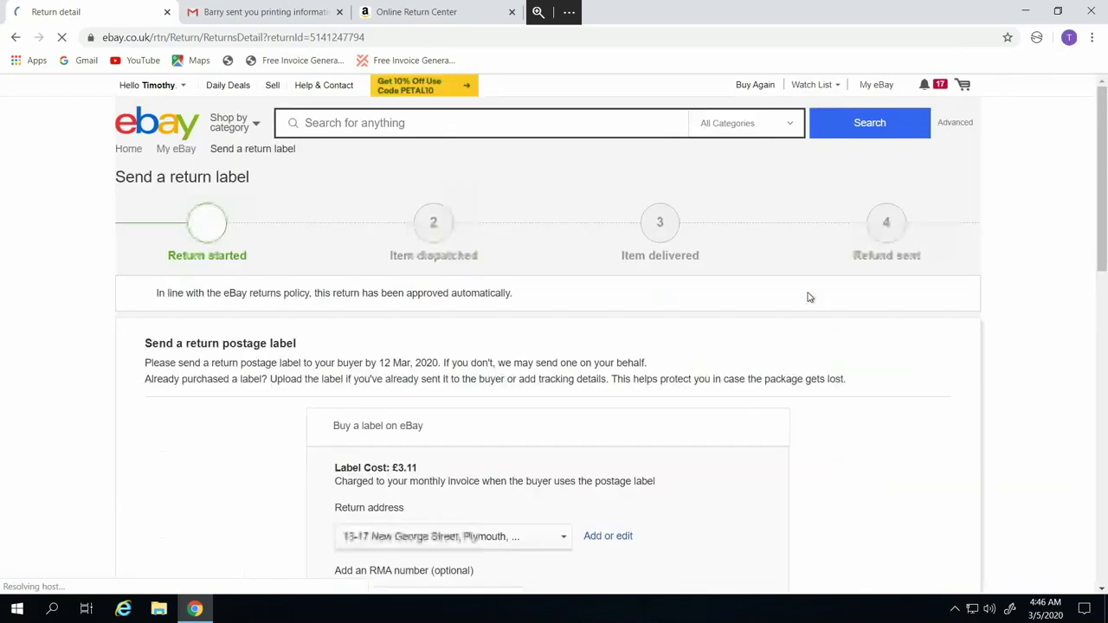
pyautogui.scroll(-2, 914, 352)
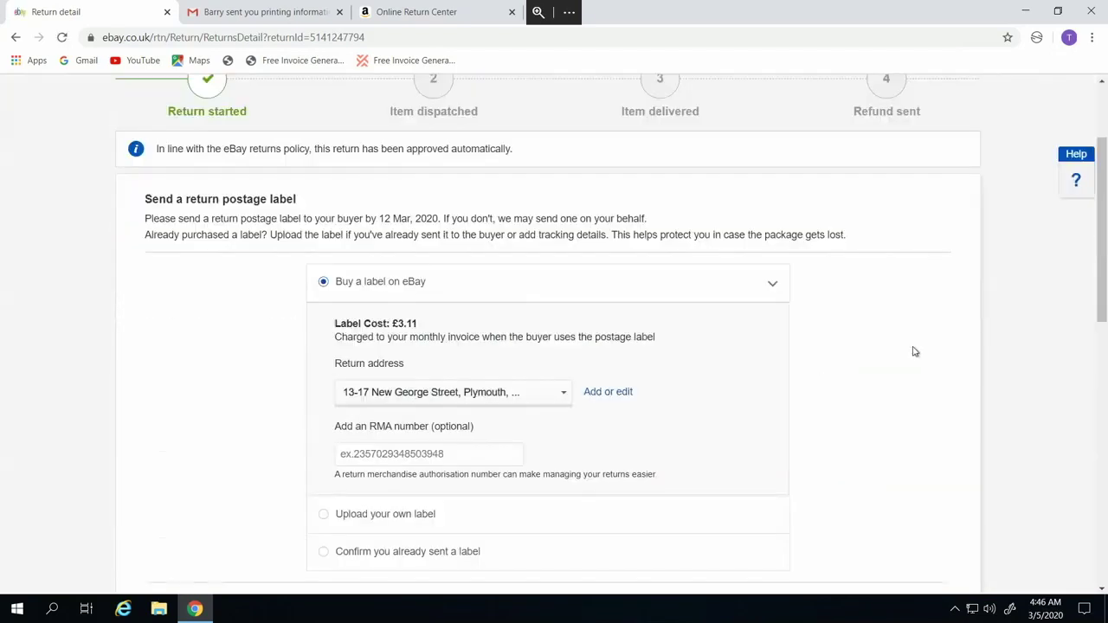
pyautogui.scroll(-2, 914, 355)
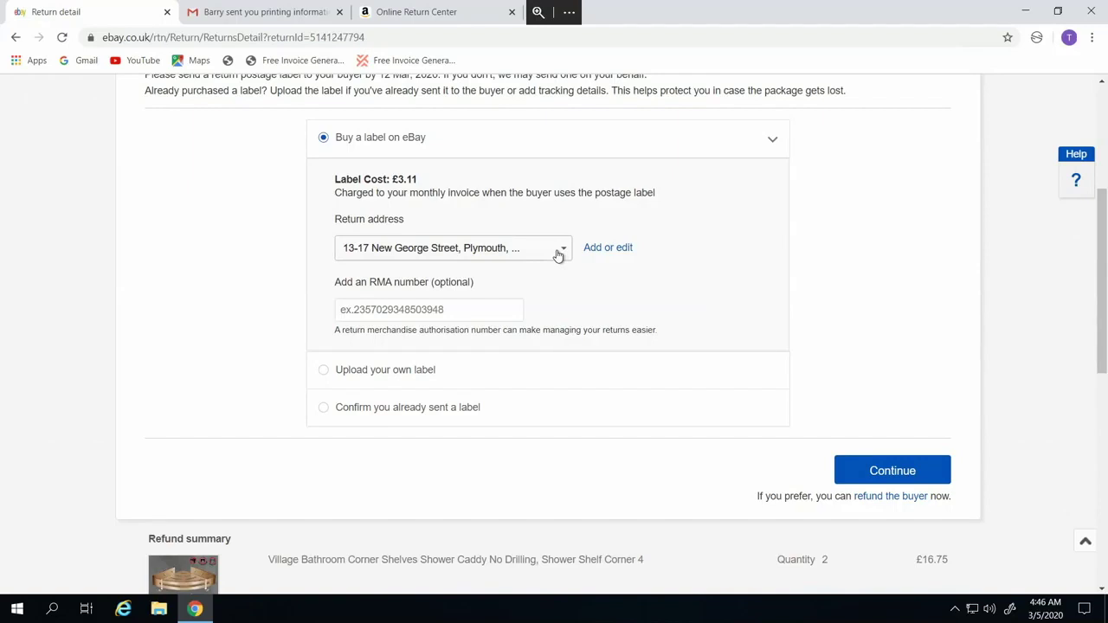
pyautogui.click(324, 371)
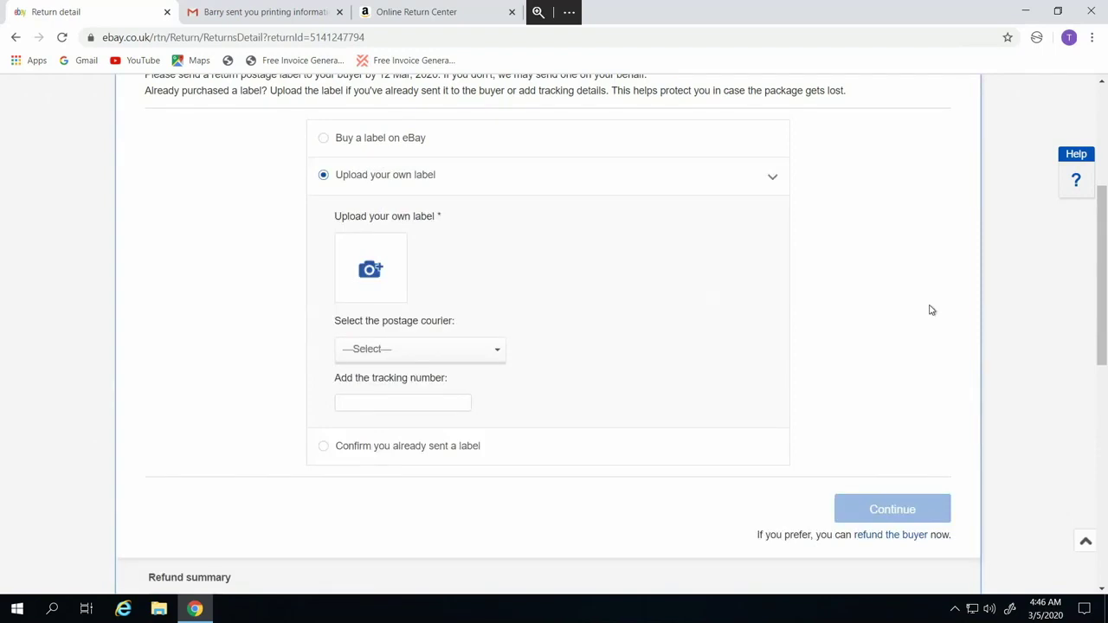
# Upload VILLAGE BATHROOM CORNER.pdf as the return label and select Royal Mail as the postage courier
pyautogui.click(371, 271)
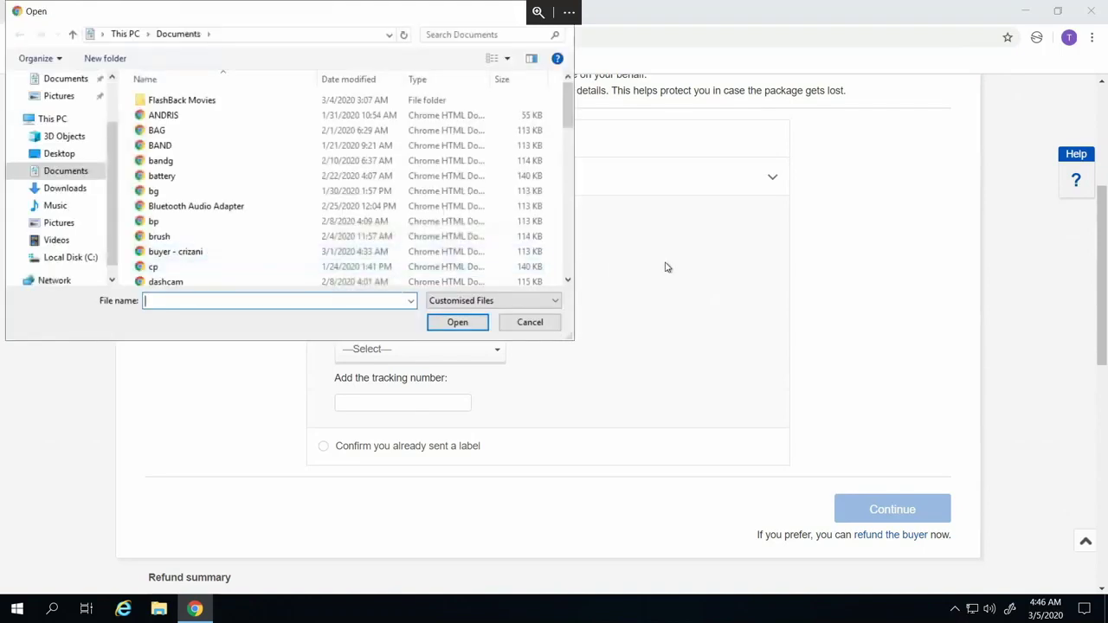
pyautogui.write('vi')
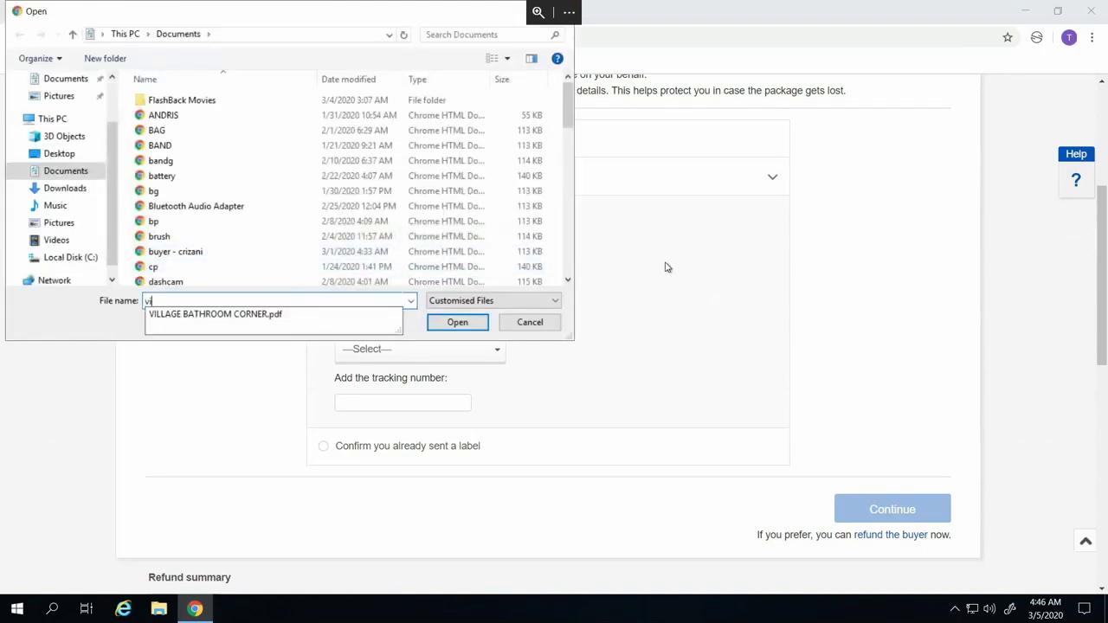
pyautogui.press('Down')
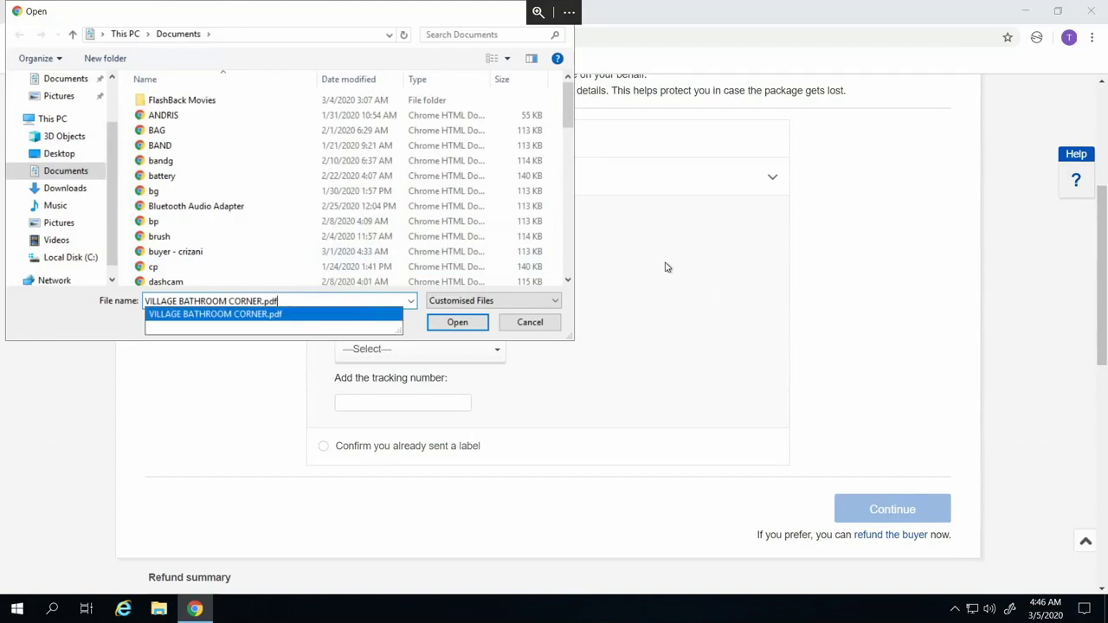
pyautogui.press('Return')
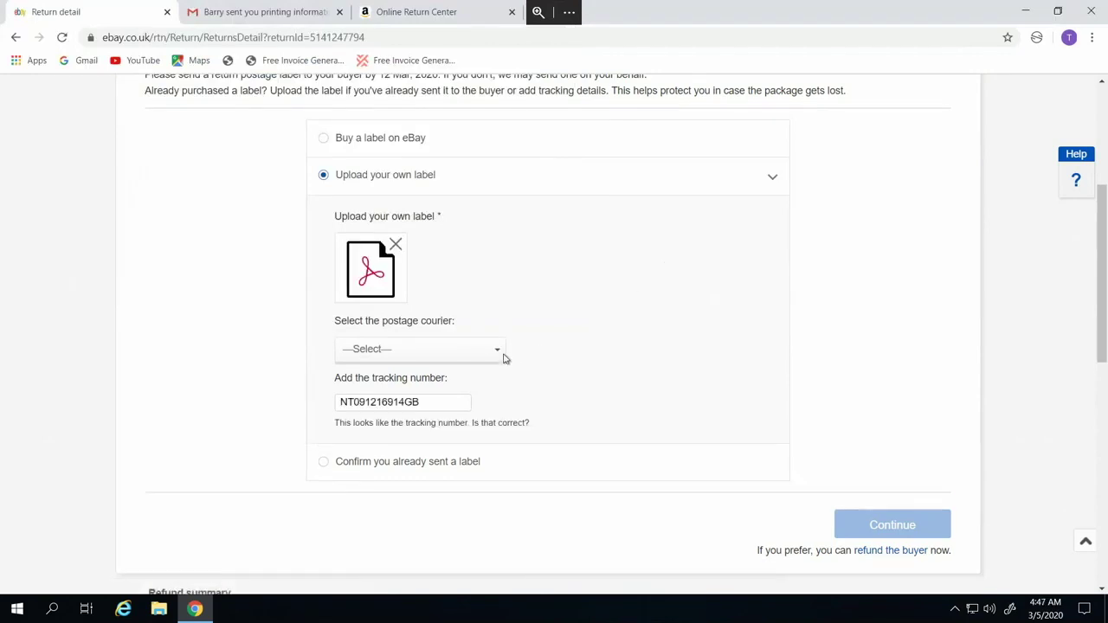
pyautogui.click(473, 357)
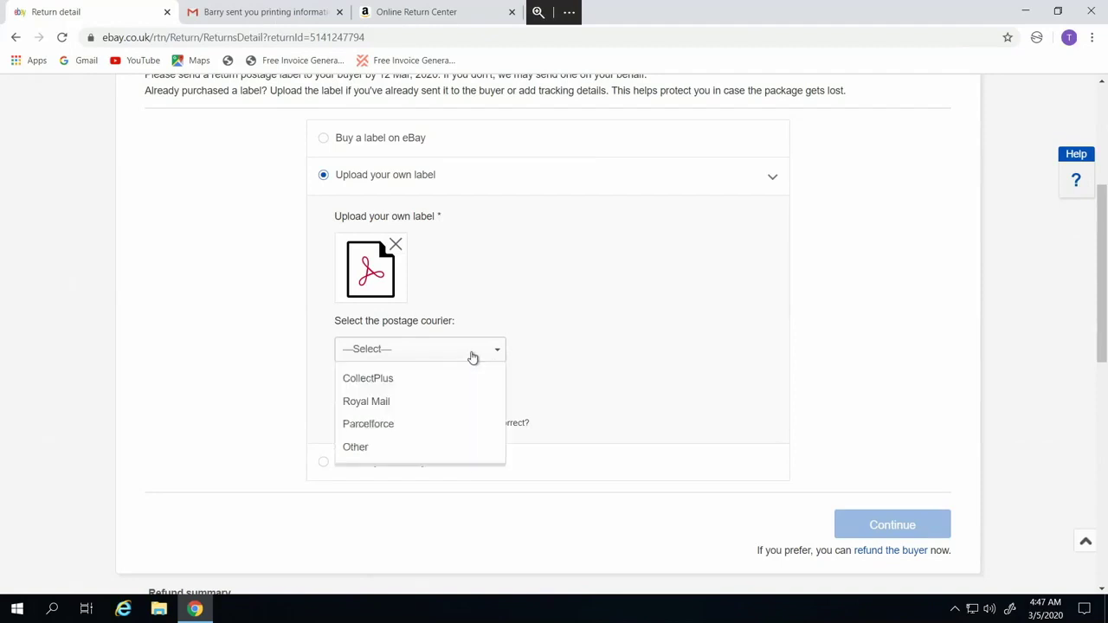
pyautogui.click(381, 401)
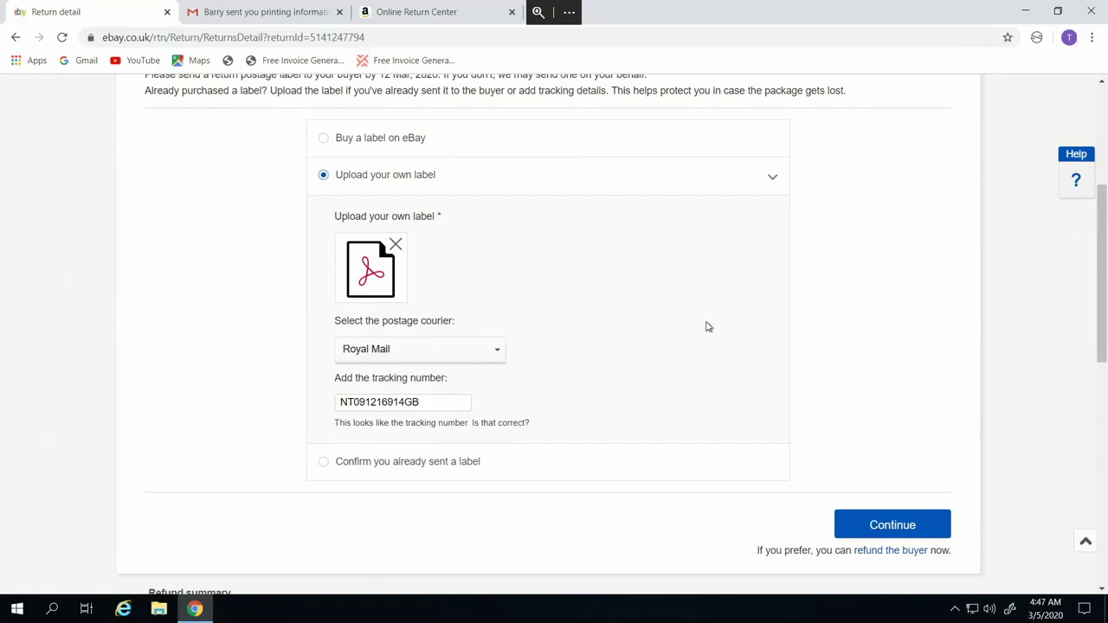
# Try Other as the postage courier with Hermes as the courier's name
pyautogui.click(495, 354)
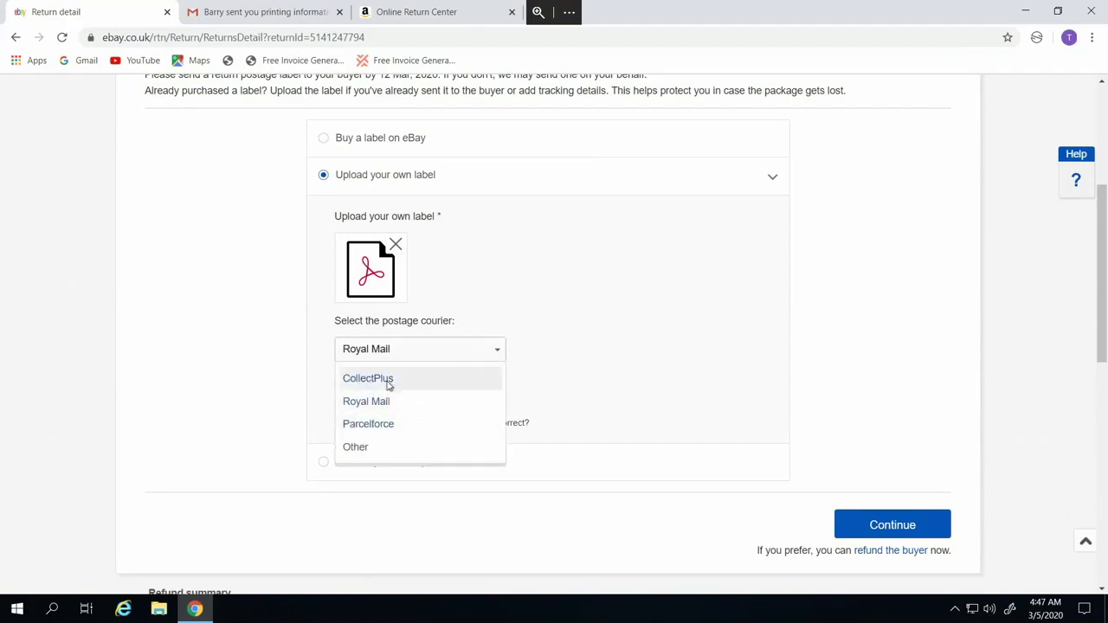
pyautogui.click(362, 447)
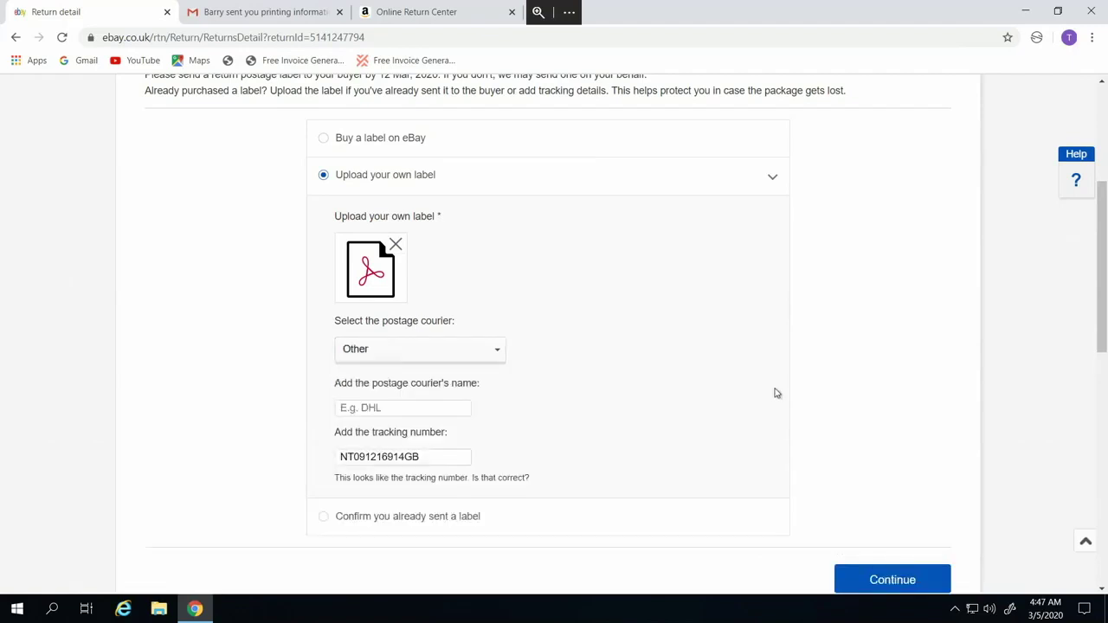
pyautogui.click(446, 407)
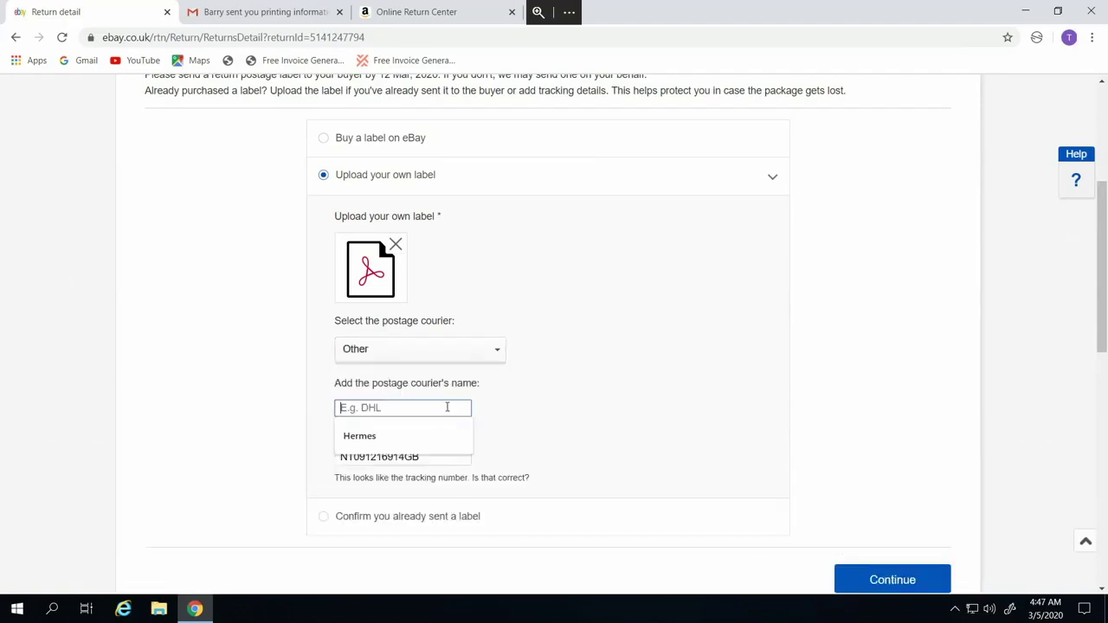
pyautogui.click(364, 445)
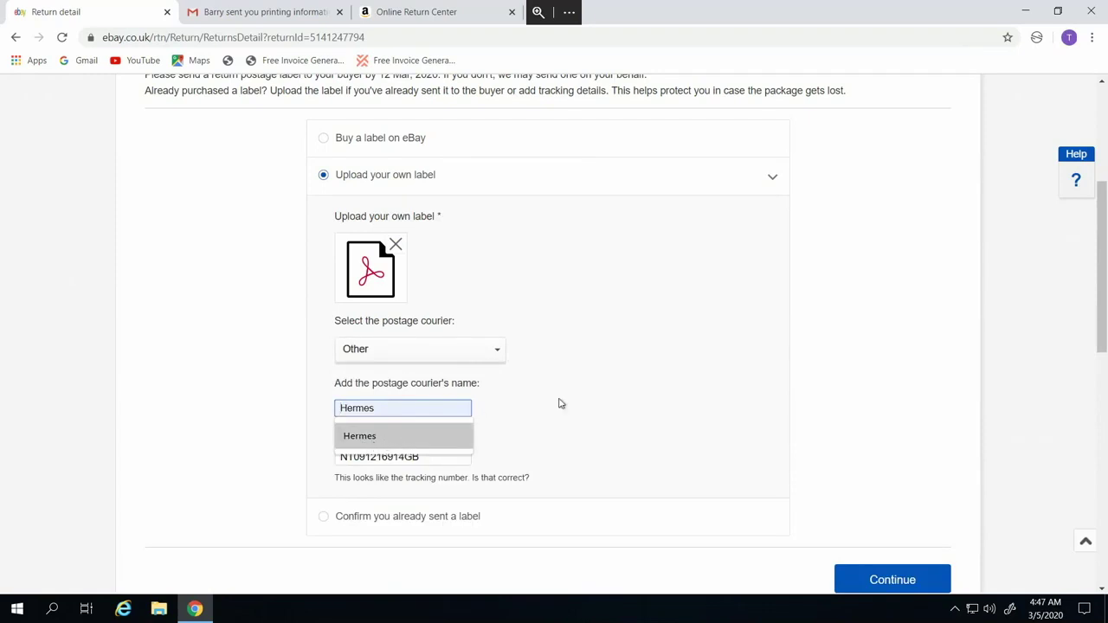
# Set the postage courier to Royal Mail and submit the uploaded return label to the buyer
pyautogui.click(463, 355)
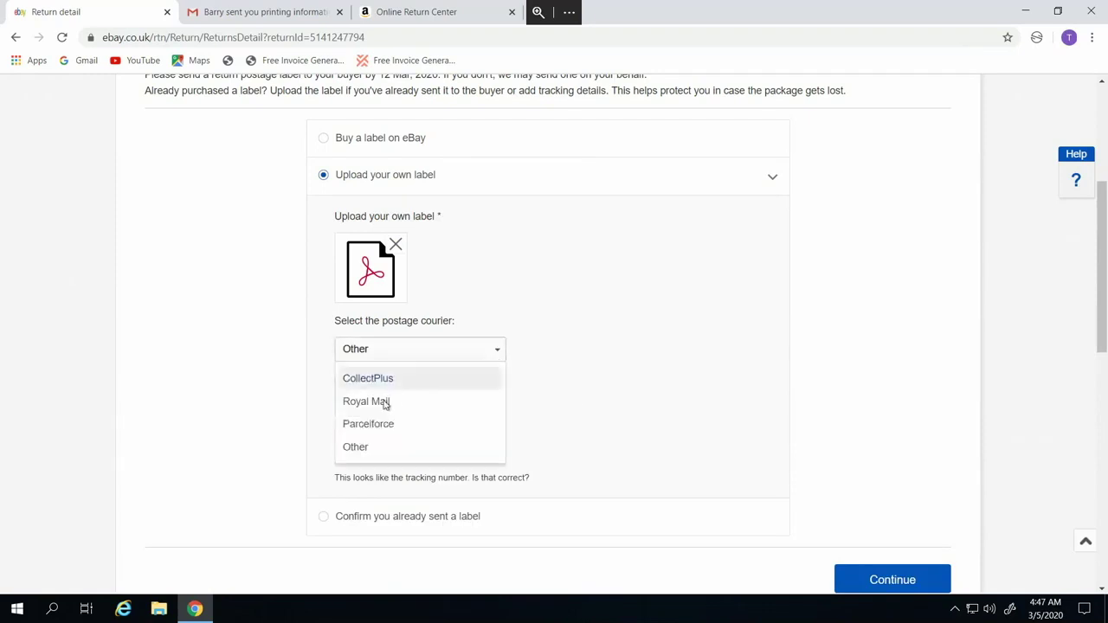
pyautogui.press('Return')
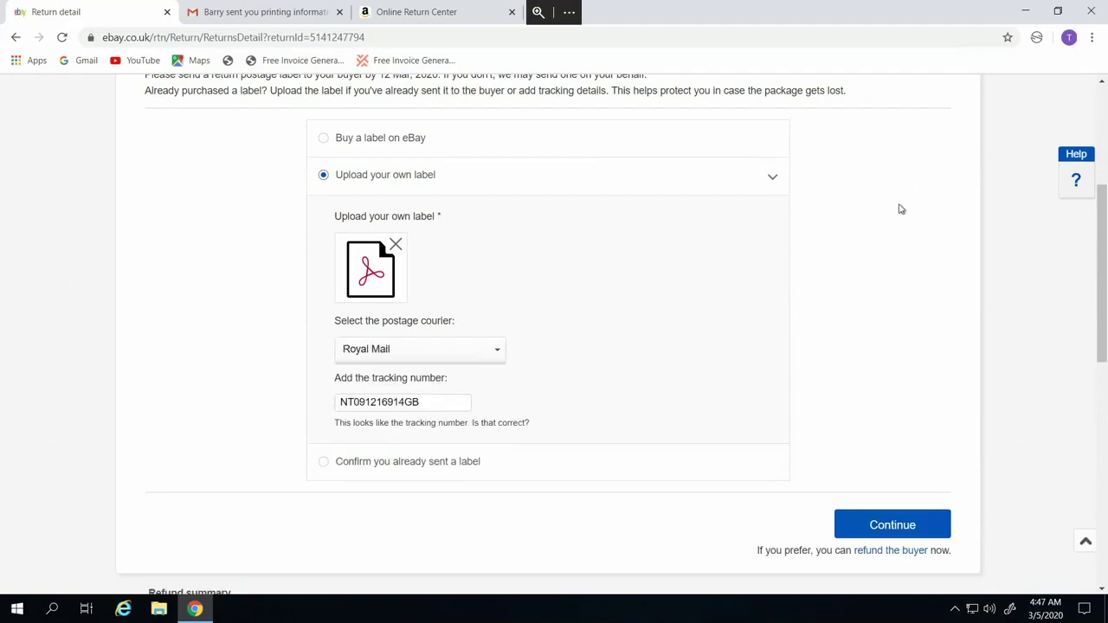
pyautogui.scroll(-2, 898, 268)
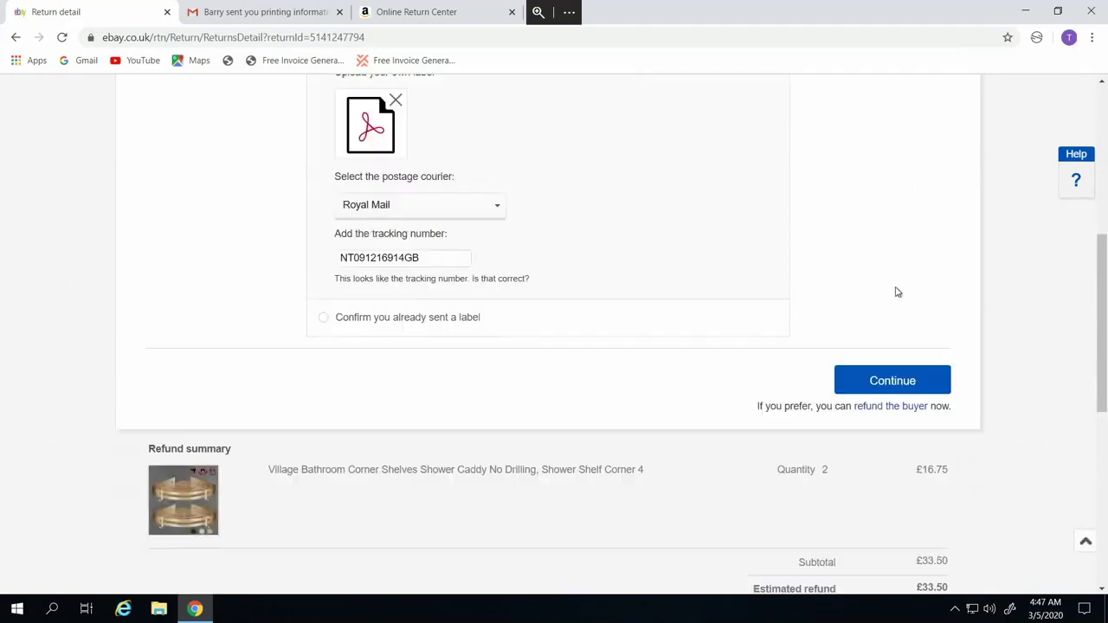
pyautogui.click(897, 382)
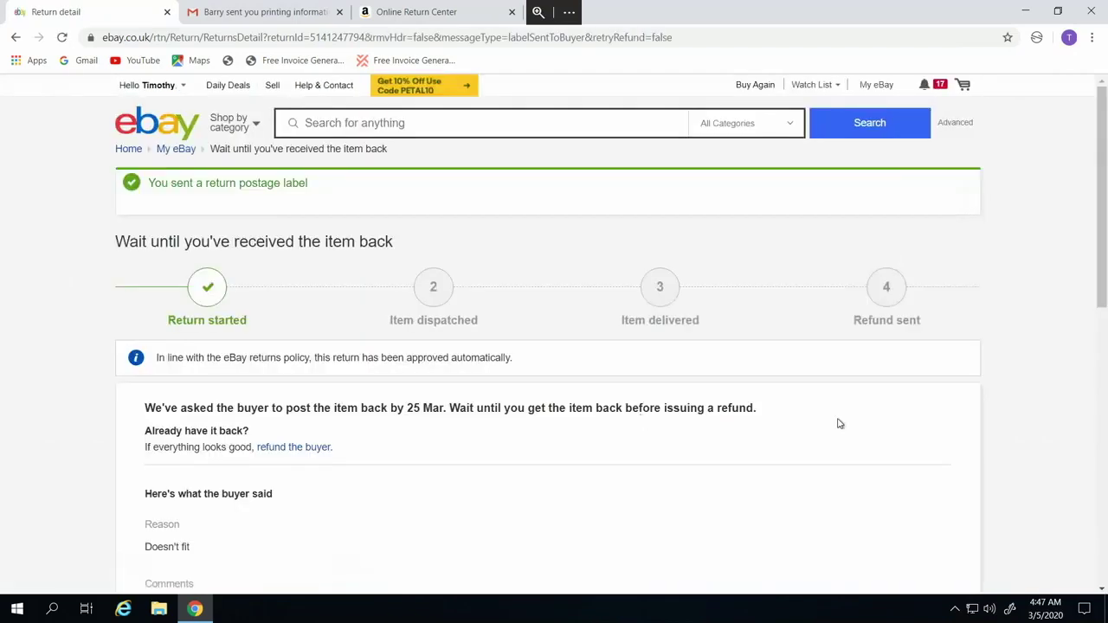
# Review the shelves' return page, covering the return progress, the buyer's reason and comments, and the refund summary
pyautogui.scroll(-2, 838, 425)
pyautogui.scroll(-2, 841, 428)
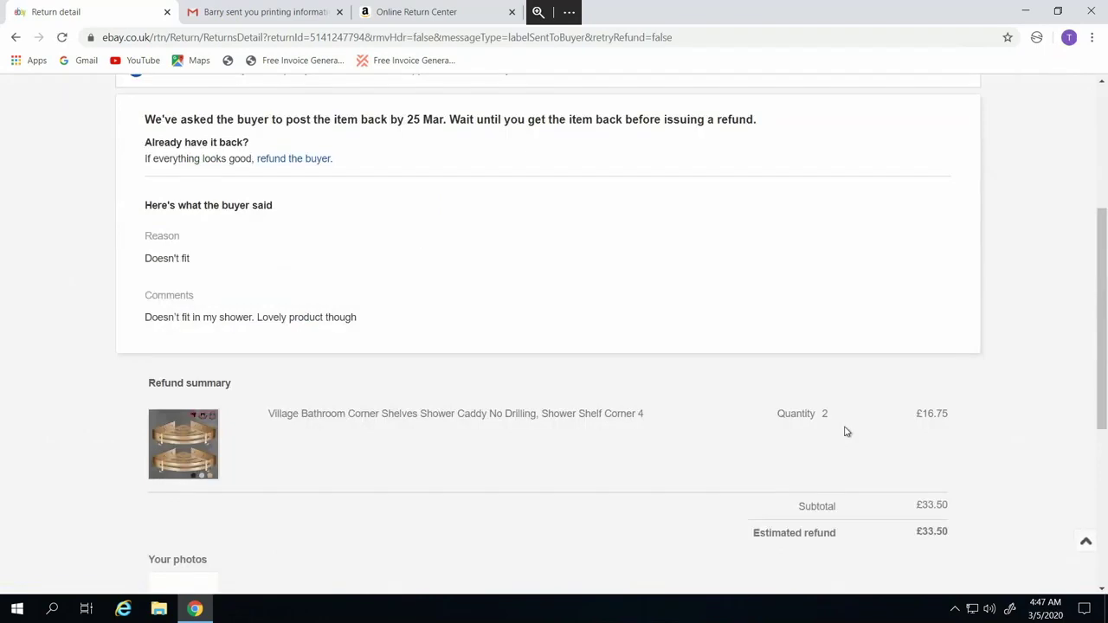
pyautogui.scroll(4, 847, 430)
pyautogui.scroll(-2, 849, 430)
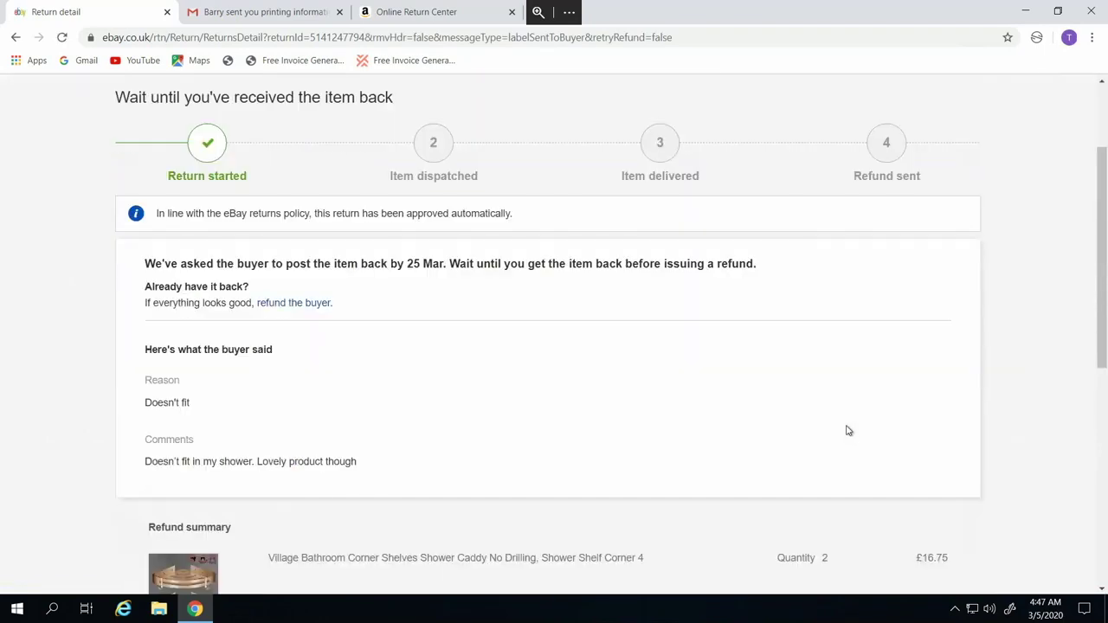
pyautogui.scroll(-2, 849, 430)
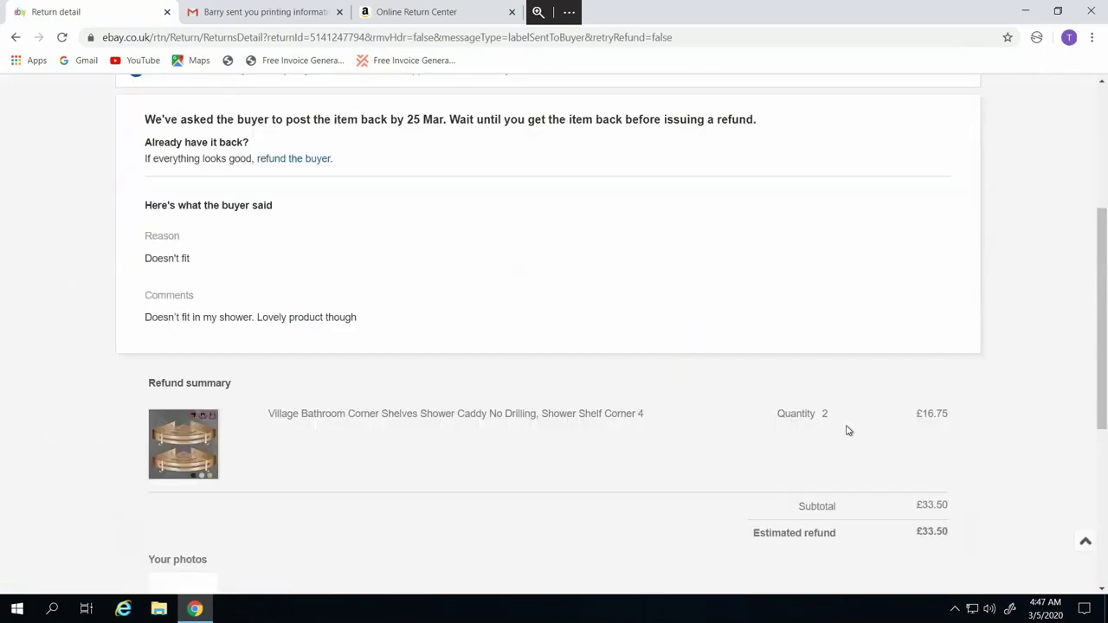
pyautogui.scroll(-4, 849, 431)
pyautogui.scroll(6, 848, 431)
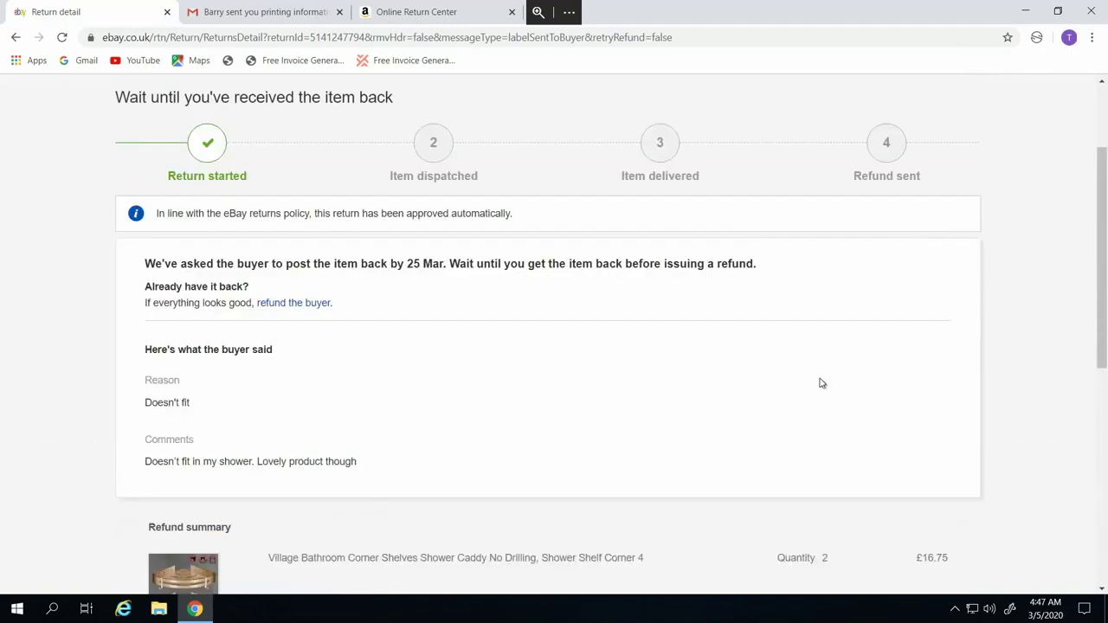
pyautogui.scroll(2, 821, 381)
# Open the list of all open returns from the selling overview and start a message to the Village Bathroom Corner Shelves buyer
pyautogui.moveTo(883, 90)
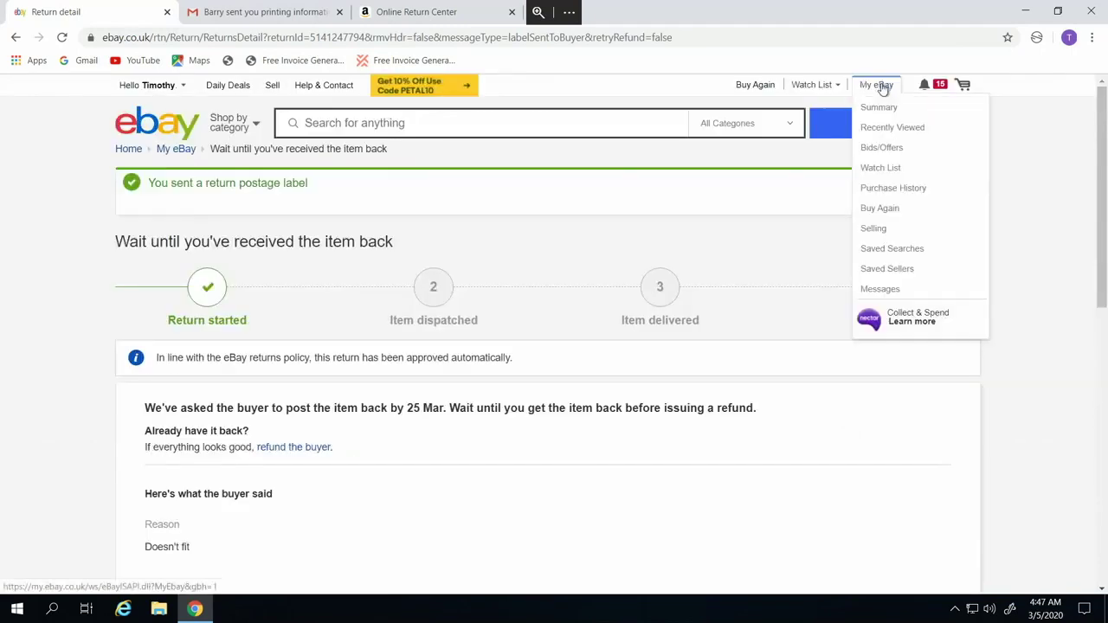
pyautogui.click(876, 229)
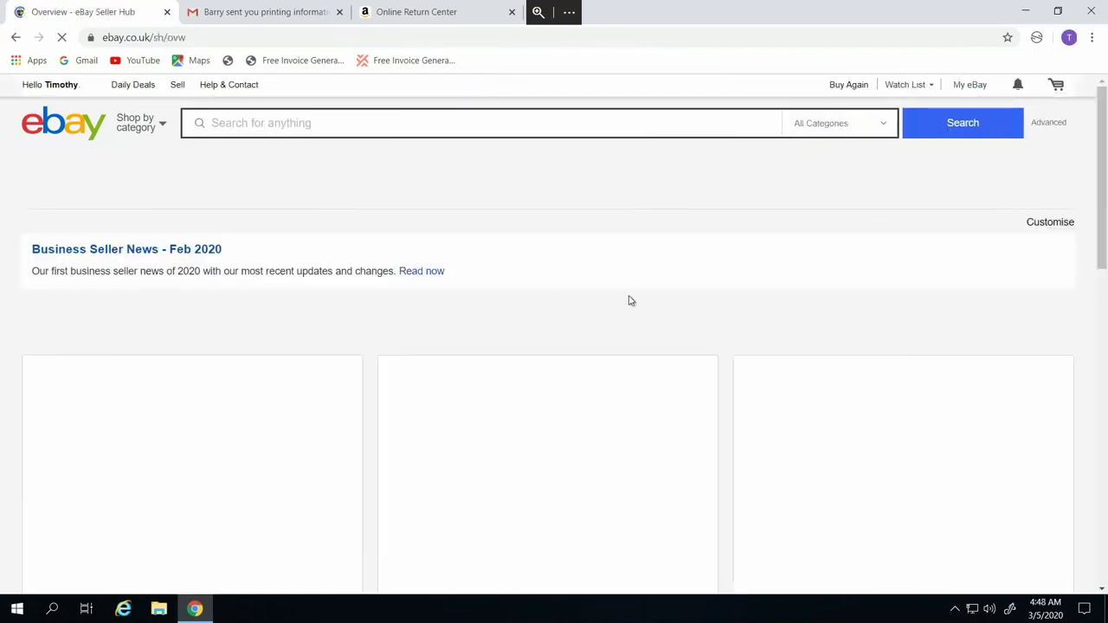
pyautogui.scroll(-2, 176, 442)
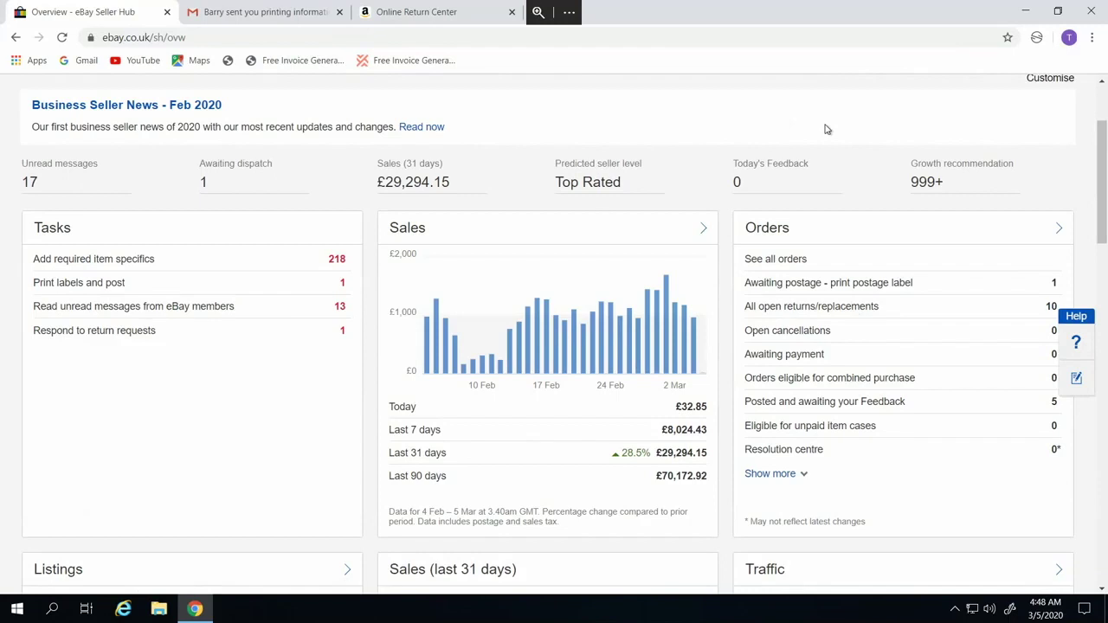
pyautogui.click(838, 312)
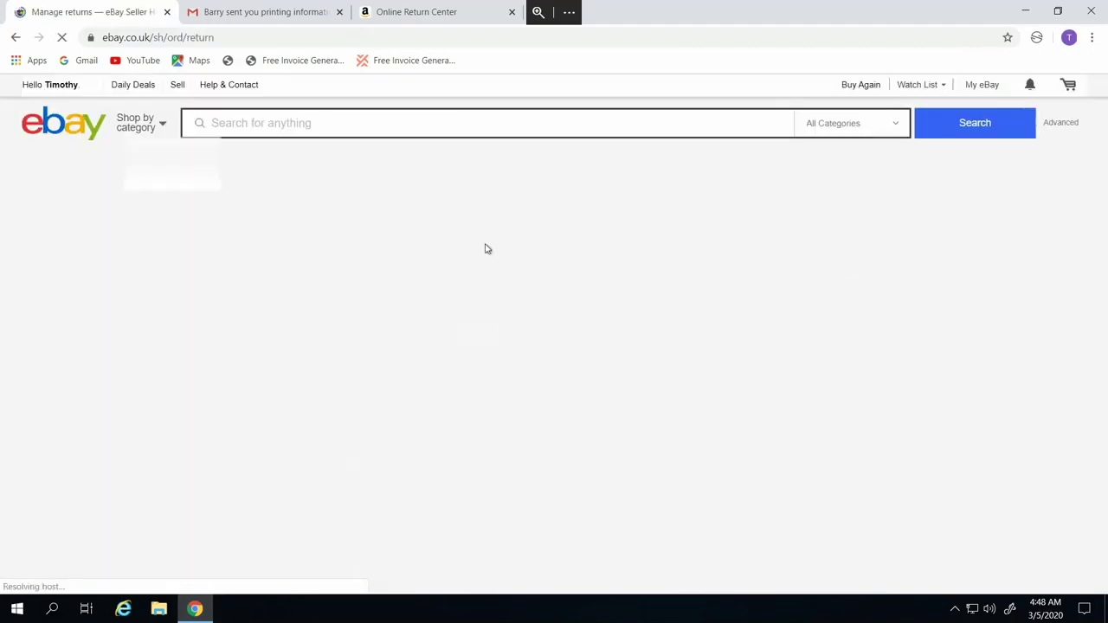
pyautogui.scroll(-3, 688, 329)
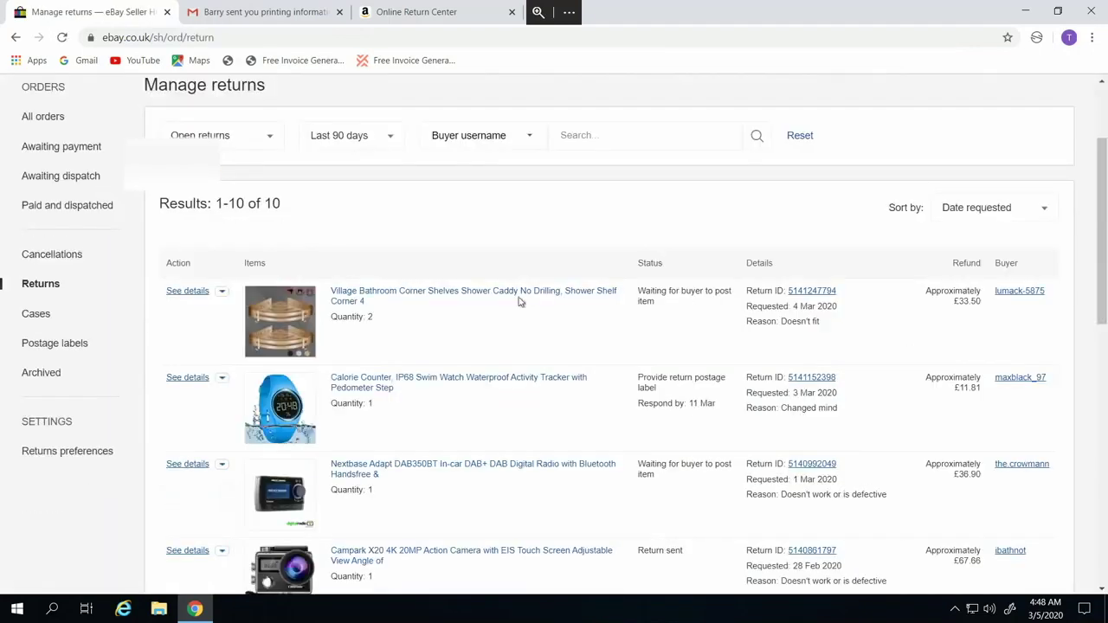
pyautogui.click(223, 293)
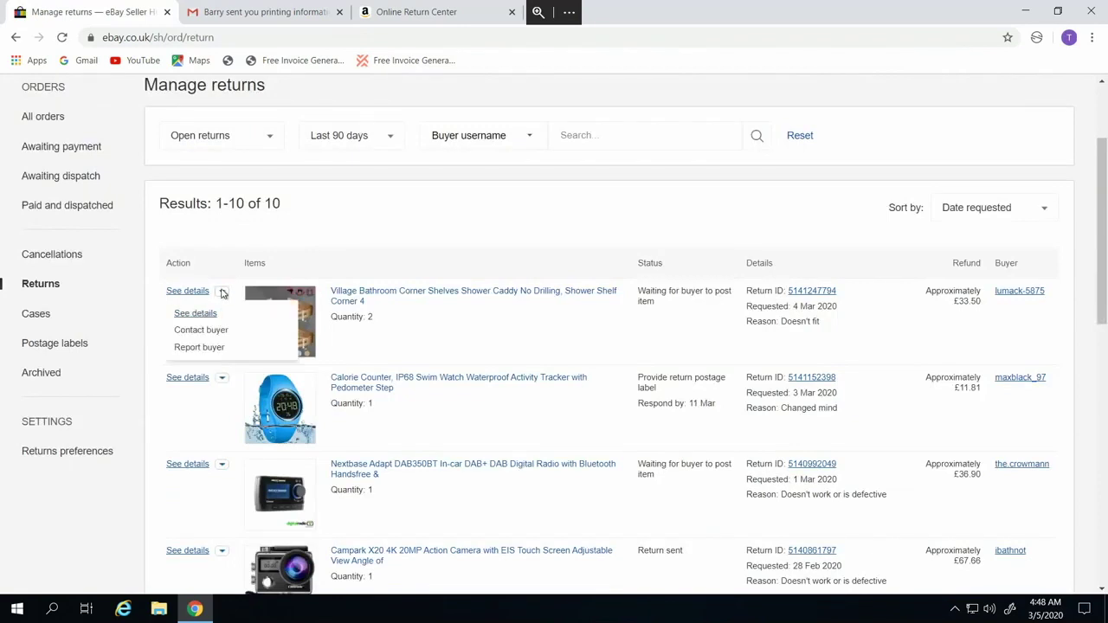
pyautogui.click(208, 333)
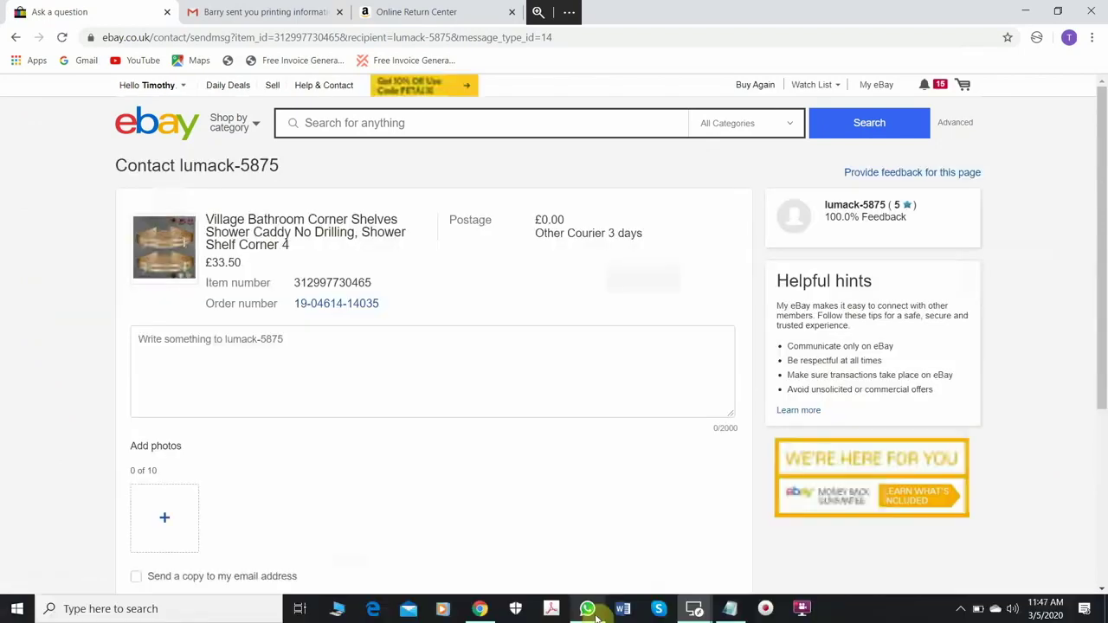
# Switch to the CS TEMPLATES document in Word and copy the return-label reply from "Hi," through "Best regards,"
pyautogui.click(623, 609)
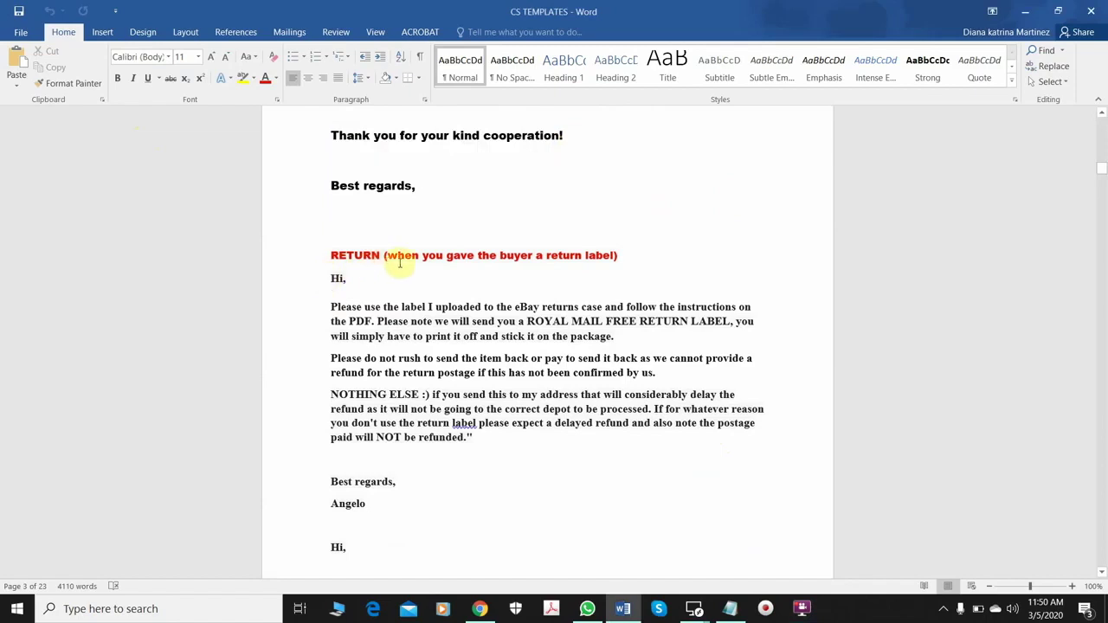
pyautogui.scroll(-1, 618, 285)
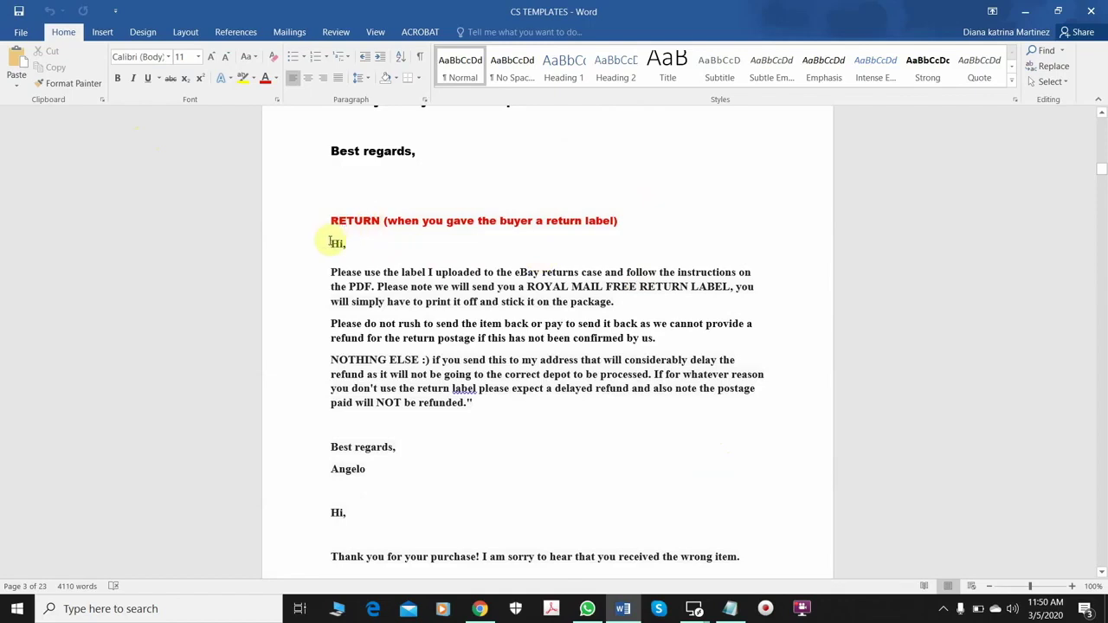
pyautogui.moveTo(332, 244); pyautogui.dragTo(470, 453)
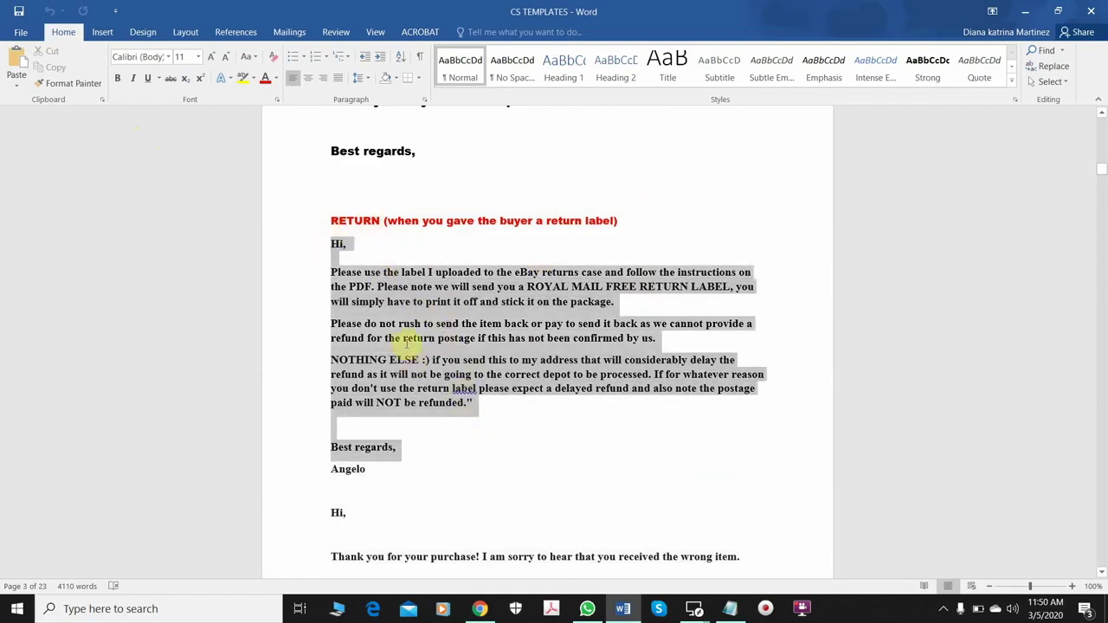
pyautogui.rightClick(439, 368)
pyautogui.click(451, 370)
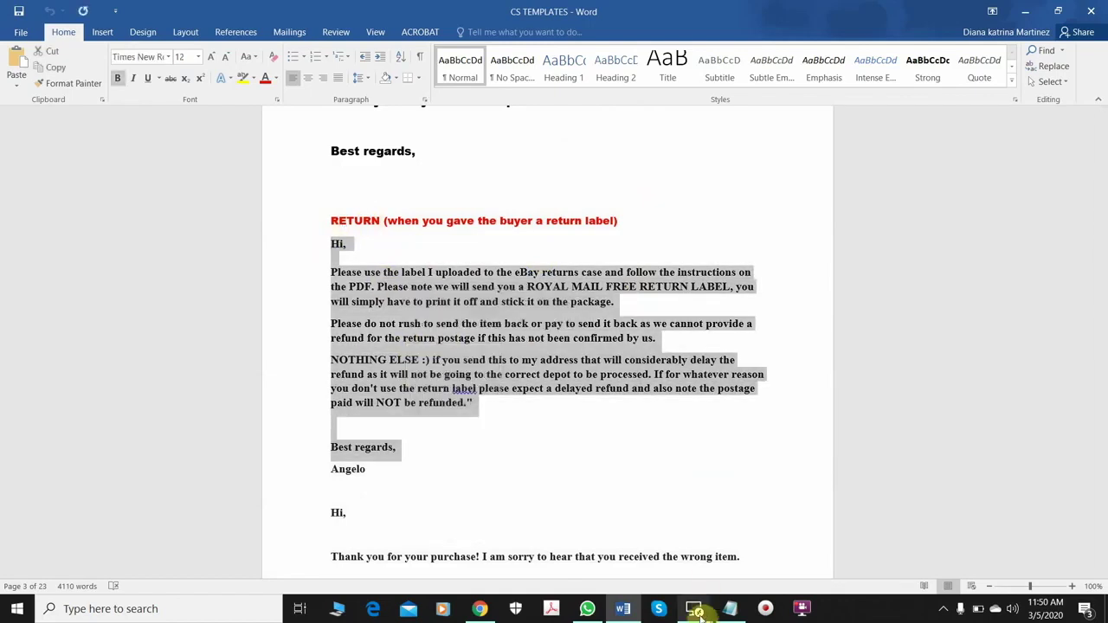
# Return to the eBay contact form, paste the copied template into the message to the buyer and sign it with the seller's first name
pyautogui.moveTo(697, 609)
pyautogui.click(726, 573)
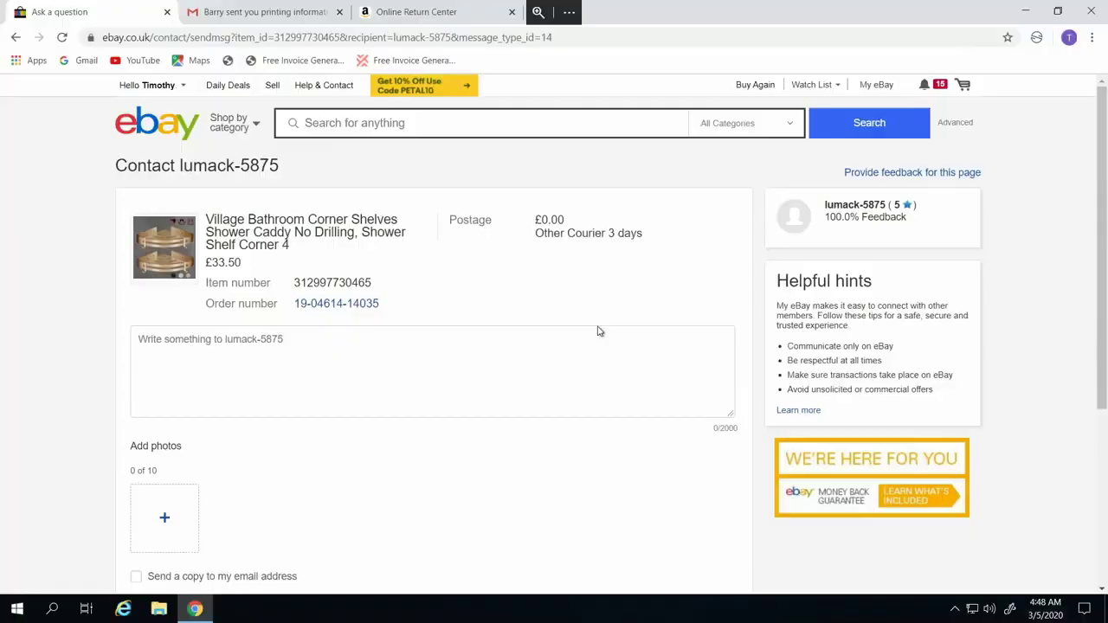
pyautogui.click(294, 364)
pyautogui.hotkey('ctrl', 'v')
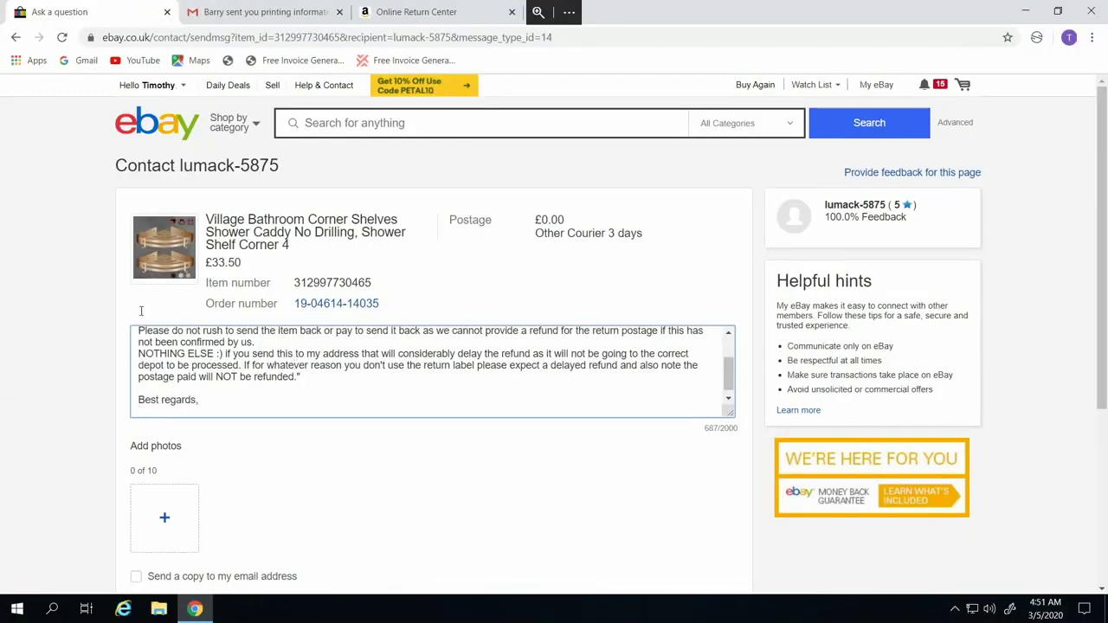
pyautogui.scroll(3, 390, 403)
pyautogui.scroll(-3, 261, 377)
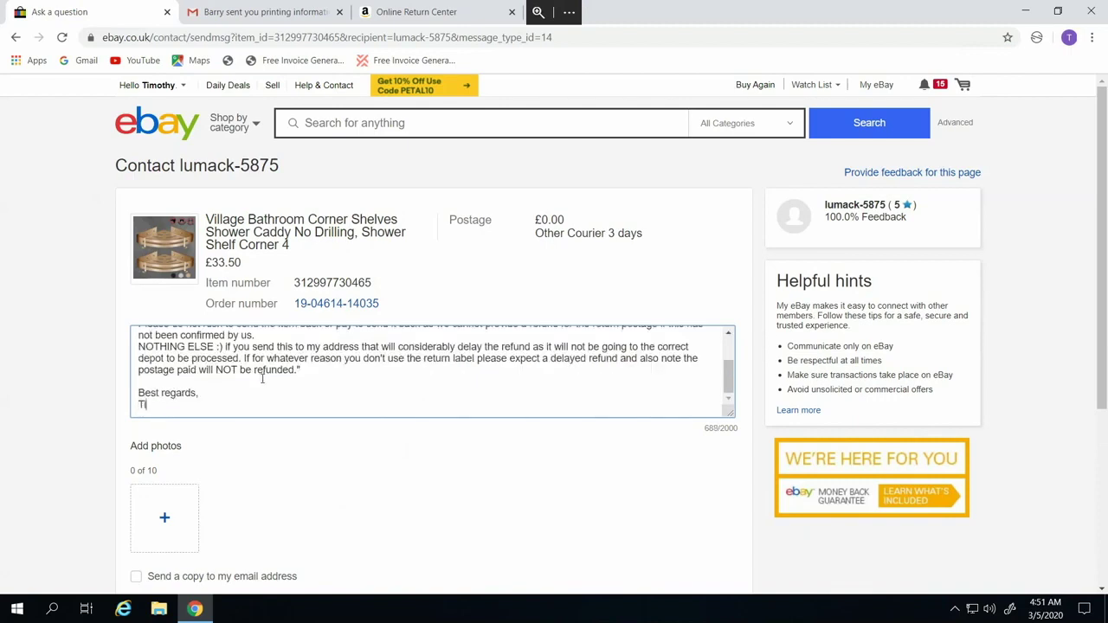
pyautogui.write('Timothy')
# Check the message text and the signature against the account holder's name, and send the message to the buyer
pyautogui.scroll(3, 261, 376)
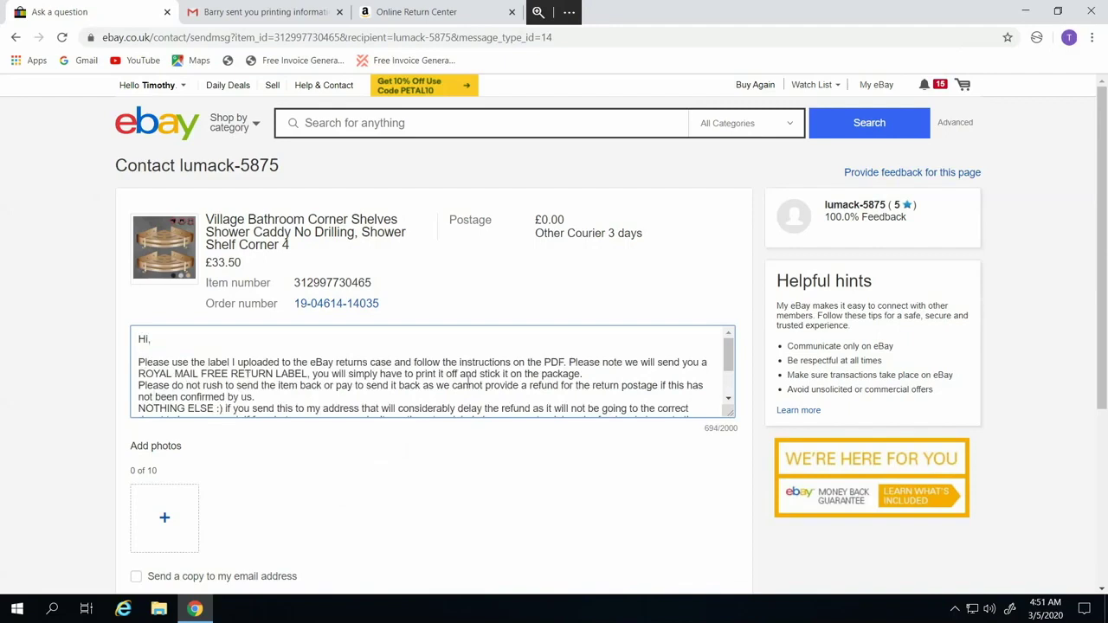
pyautogui.scroll(-3, 666, 385)
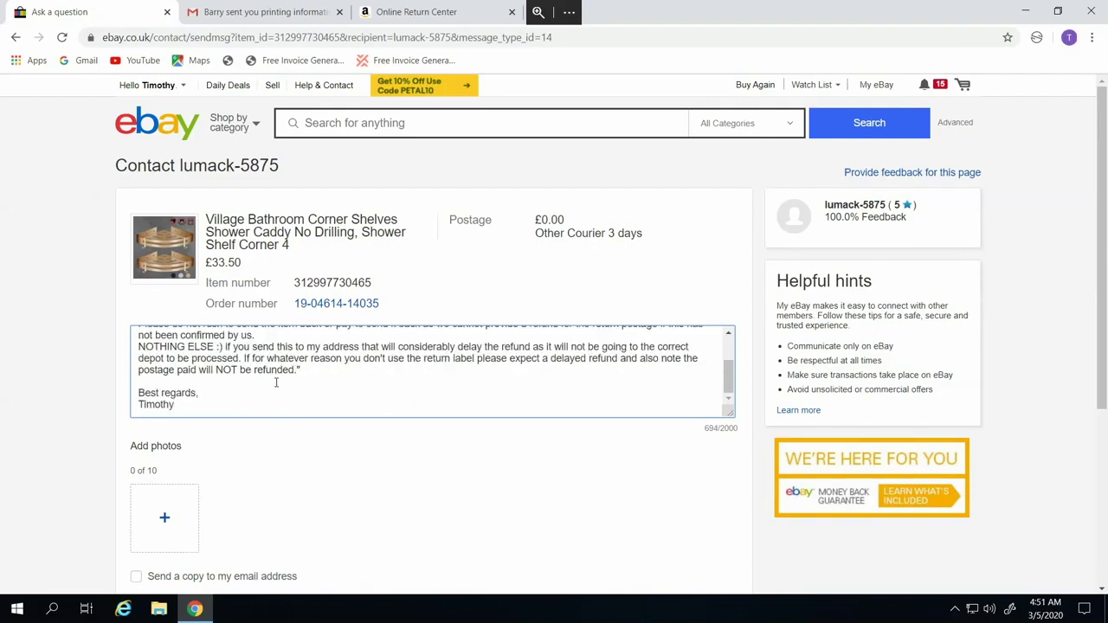
pyautogui.scroll(3, 320, 377)
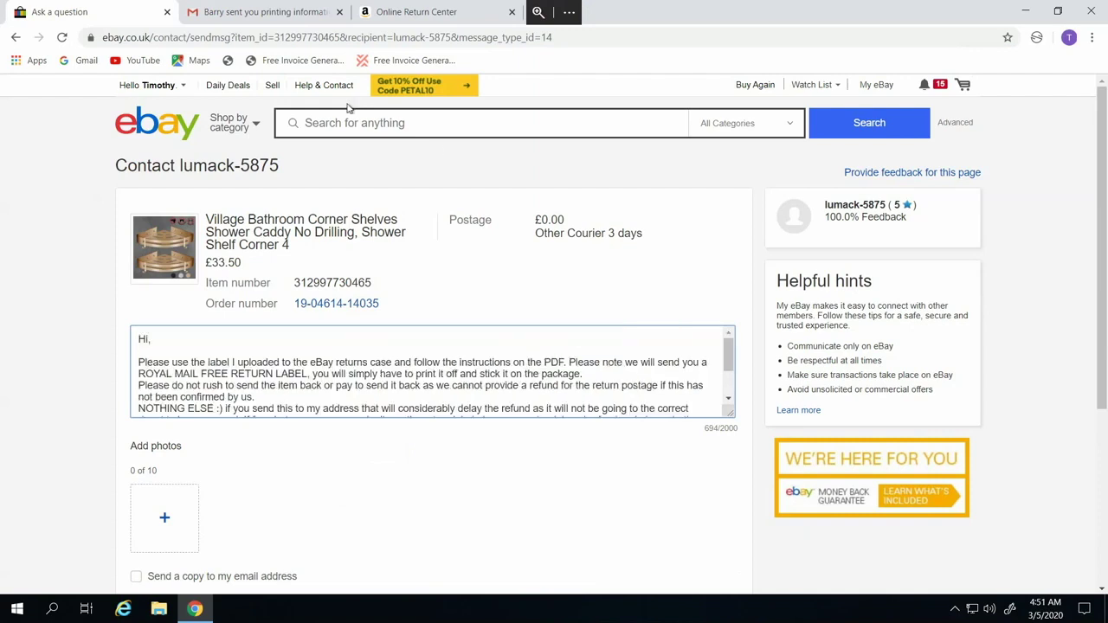
pyautogui.click(154, 85)
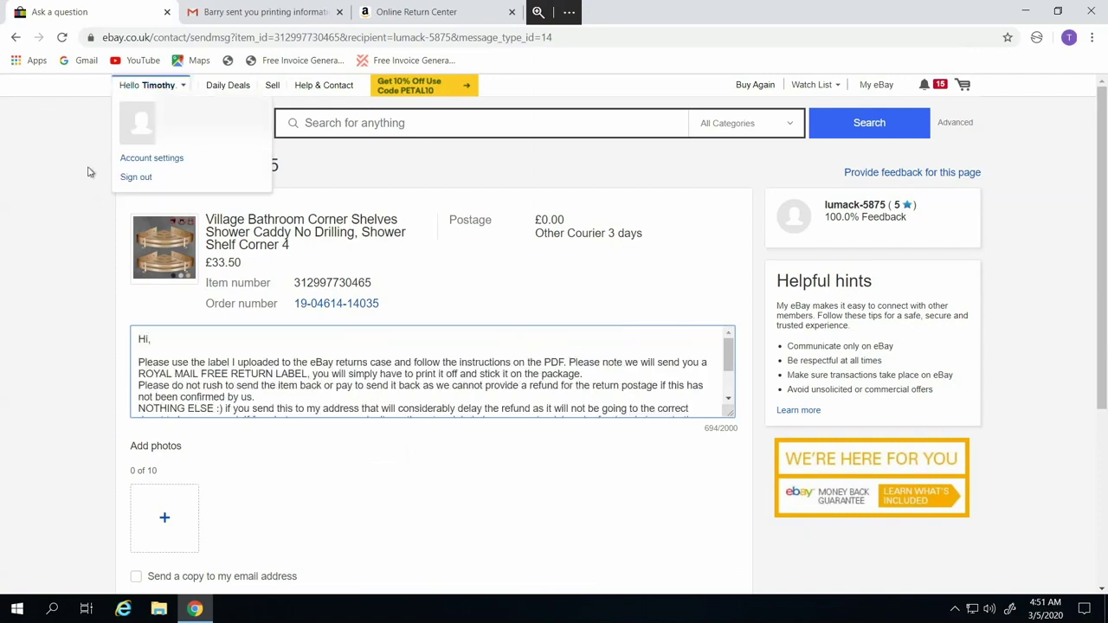
pyautogui.click(423, 186)
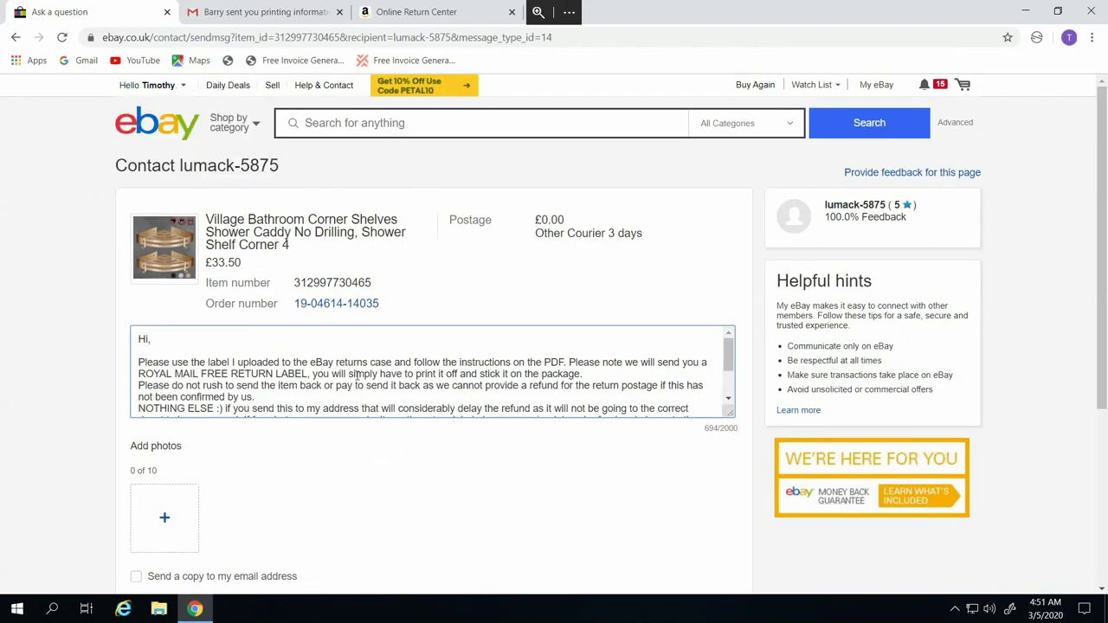
pyautogui.scroll(-2, 511, 365)
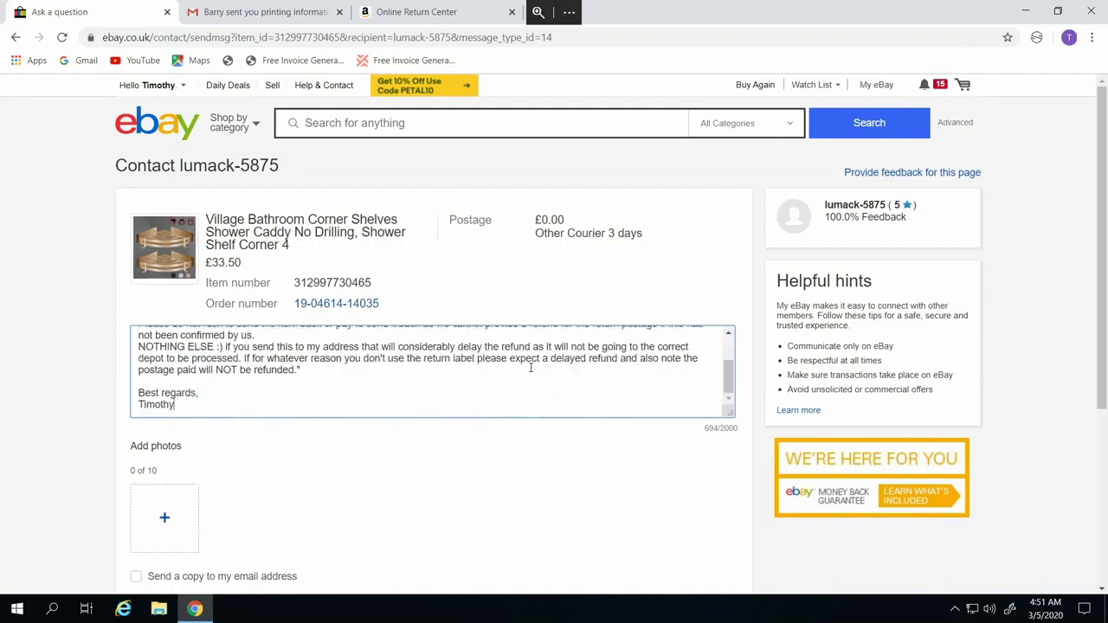
pyautogui.scroll(-2, 690, 373)
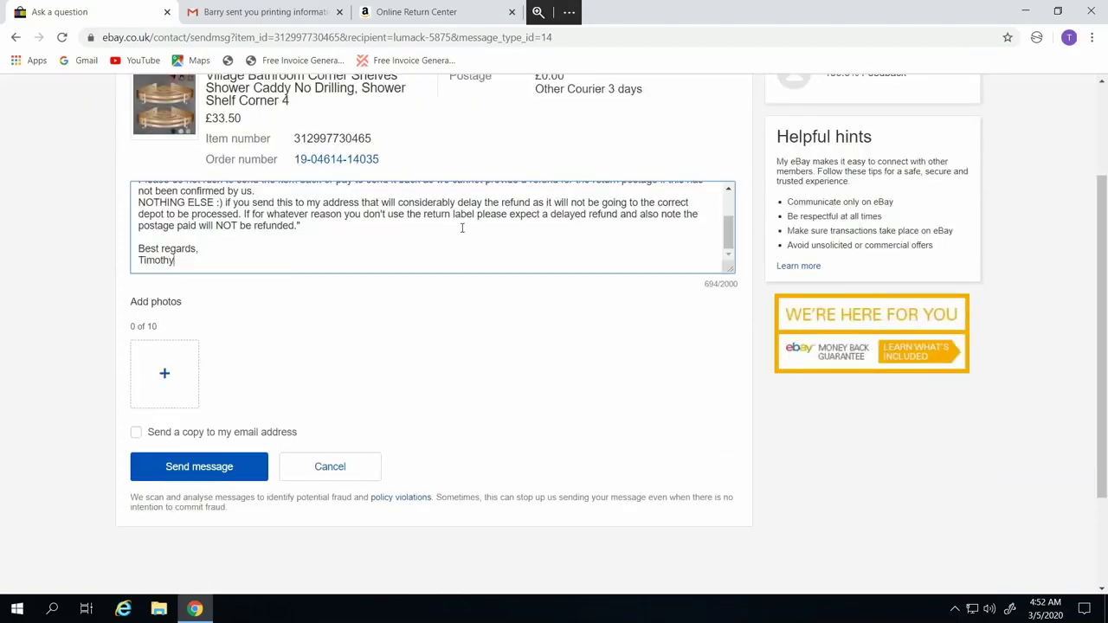
pyautogui.scroll(2, 463, 228)
pyautogui.scroll(-2, 534, 280)
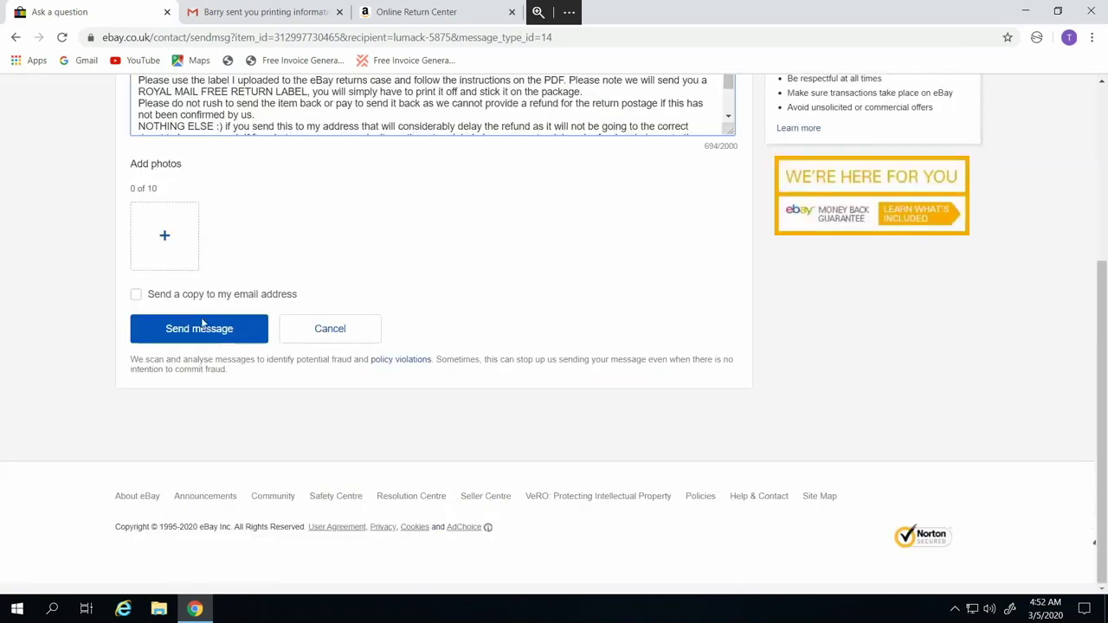
pyautogui.click(187, 331)
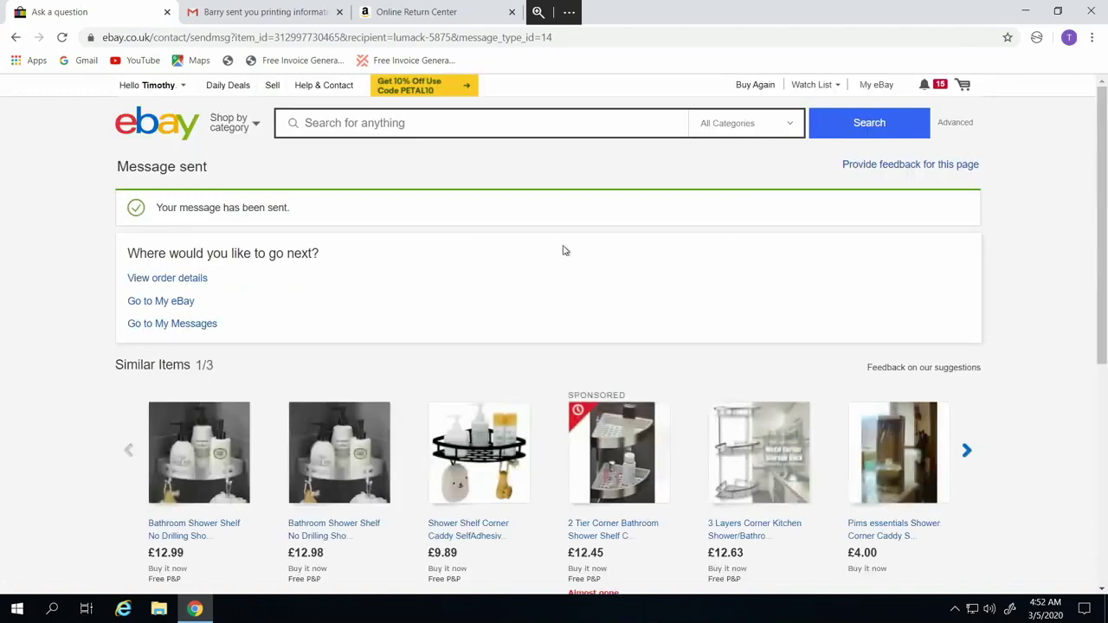
pyautogui.moveTo(568, 617)
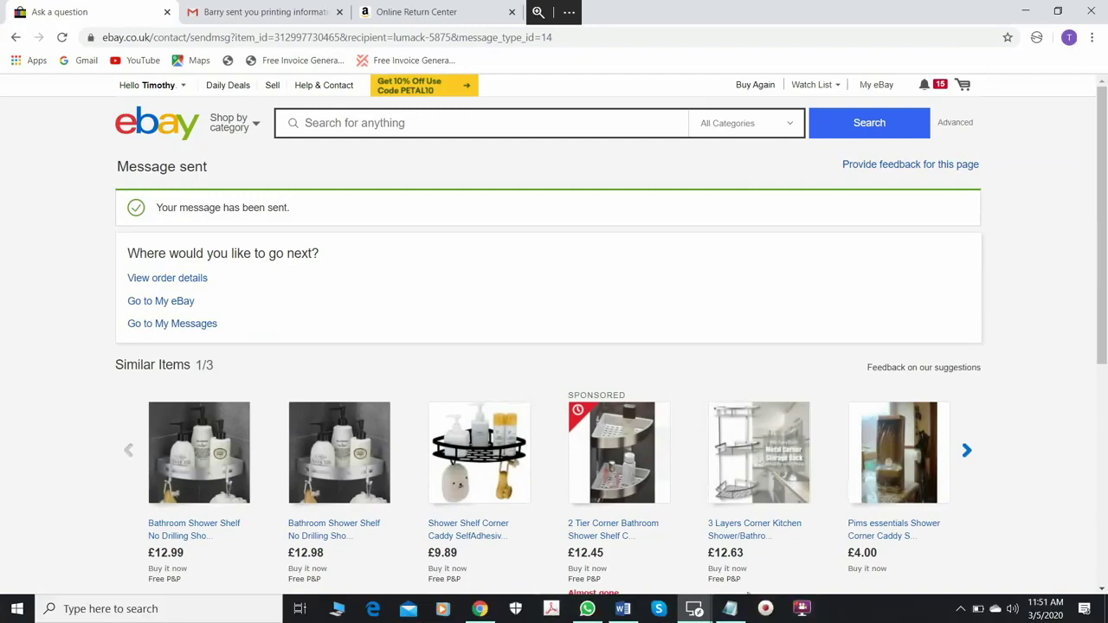
pyautogui.click(803, 610)
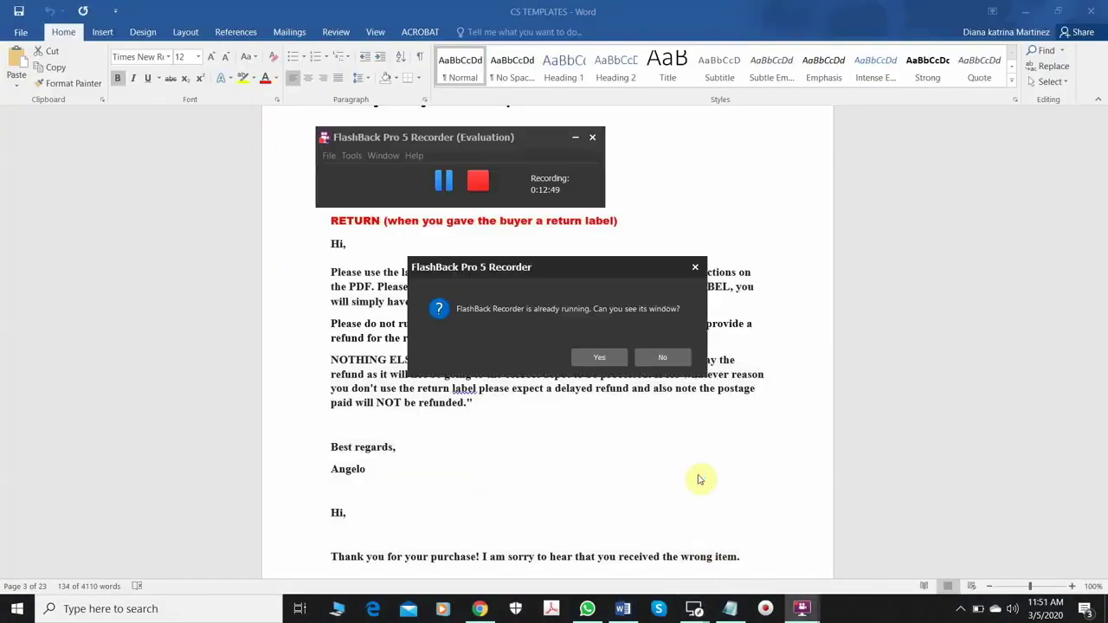